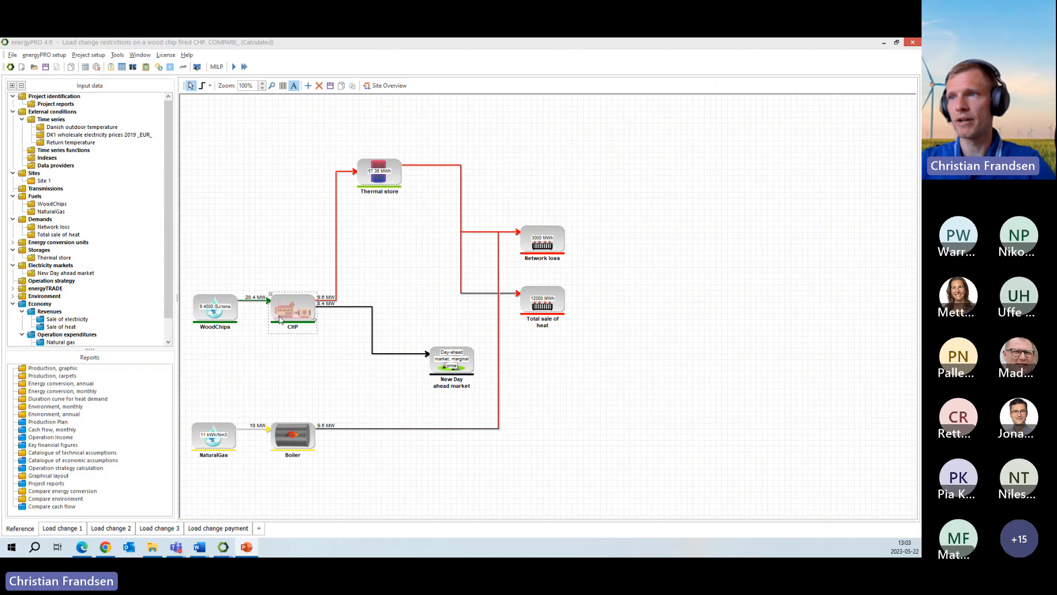
- Review the CHP unit's technical and operational settings, and close them without changes
double_click(300, 320)
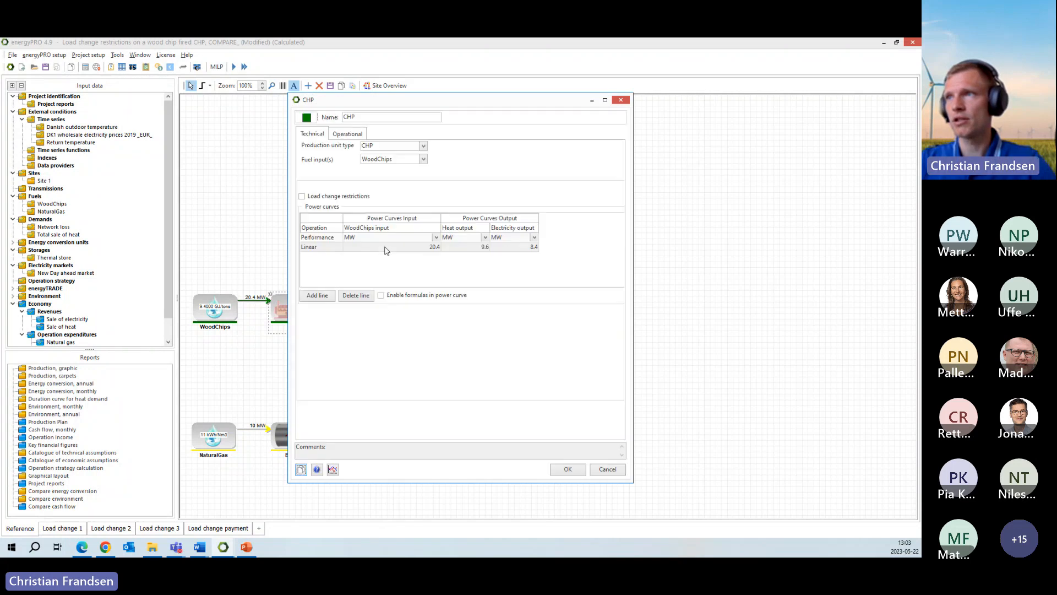
click(353, 136)
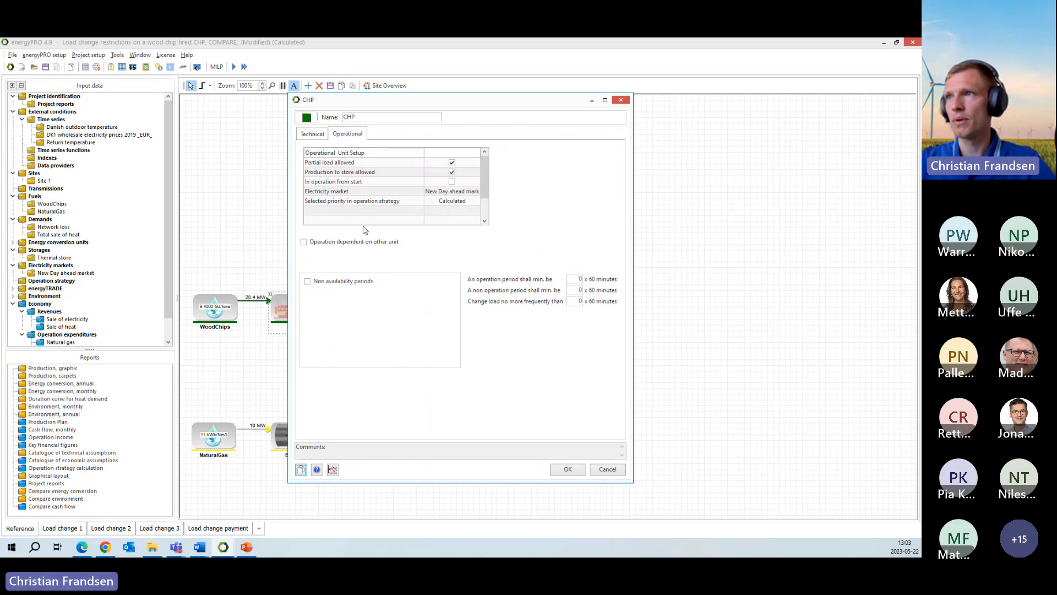
click(313, 135)
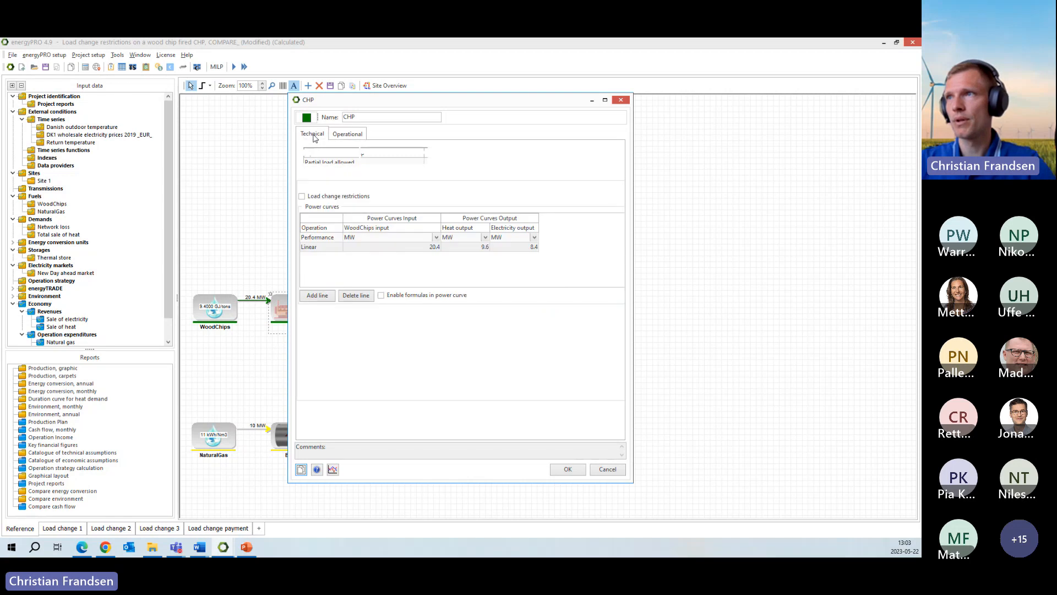
click(608, 469)
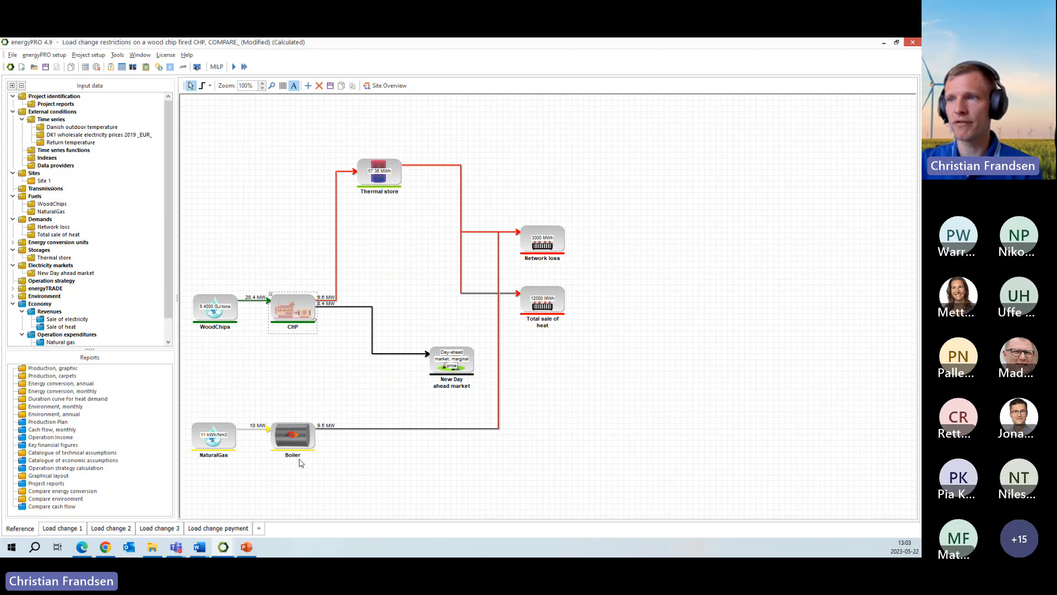
click(312, 485)
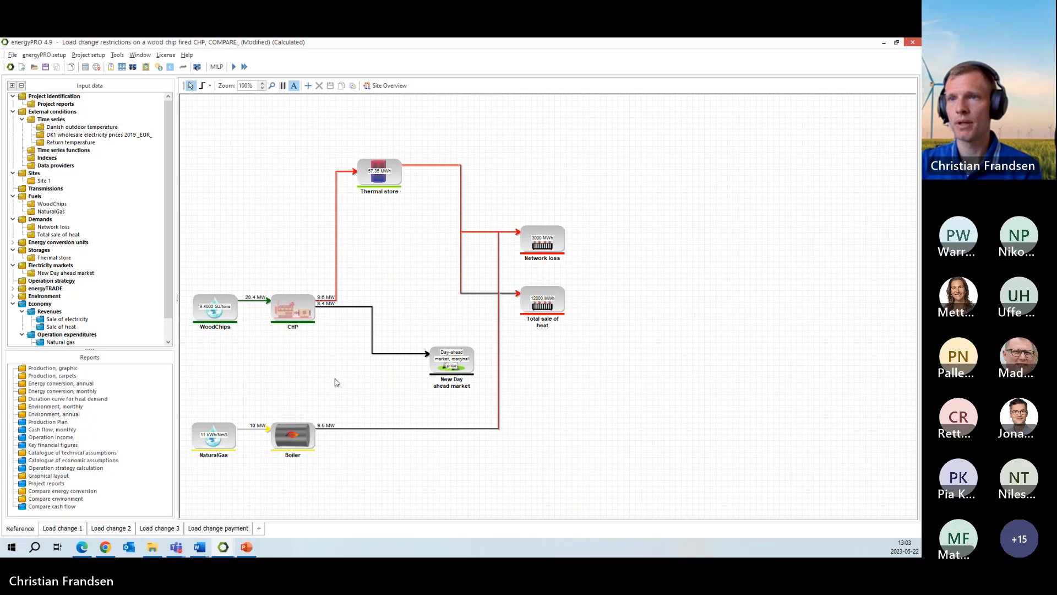
- View the graphic production report for the Reference project, and return to the site overview
click(63, 369)
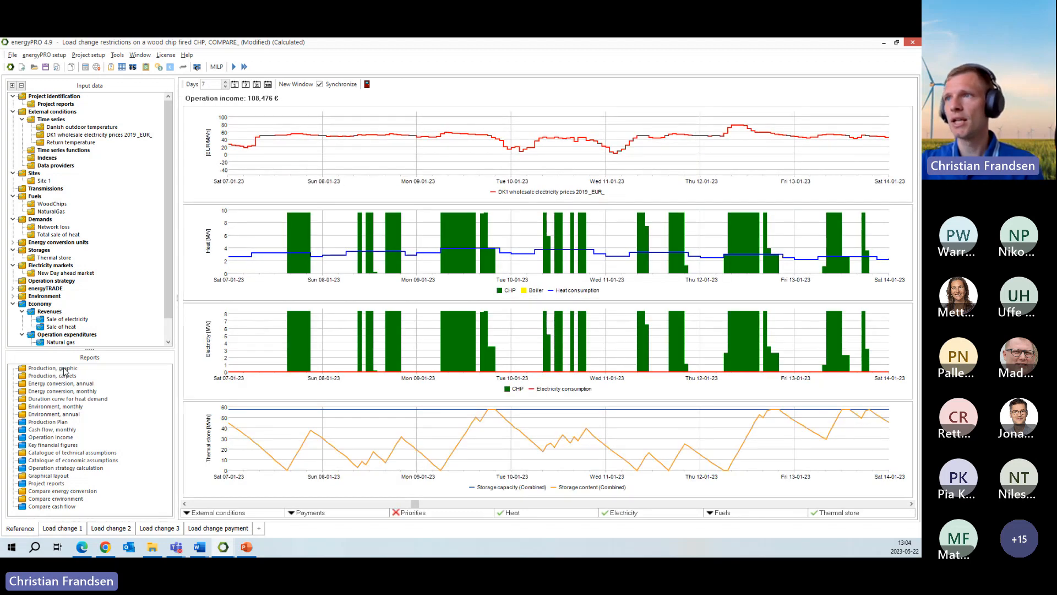
mouse_move(391, 363)
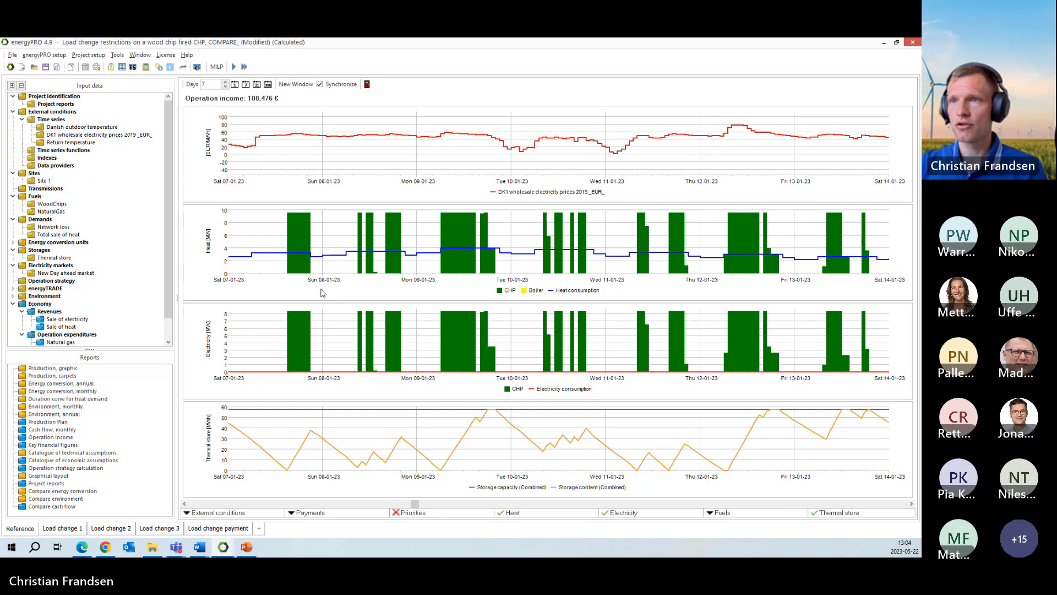
click(146, 280)
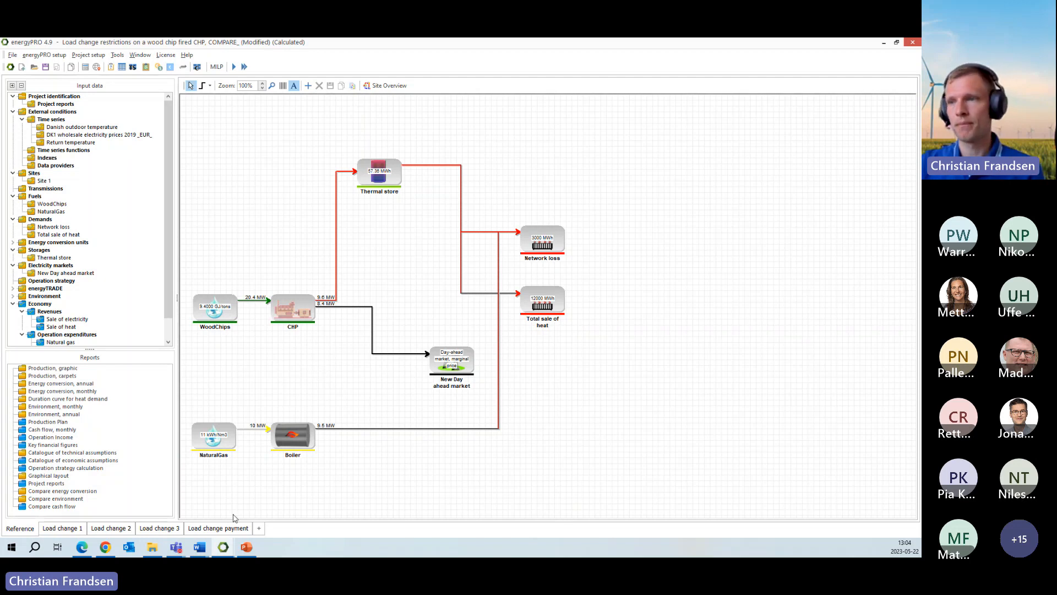
- Open the Load change payment variant and enlarge the input data list to show all its operation expenditures
click(224, 528)
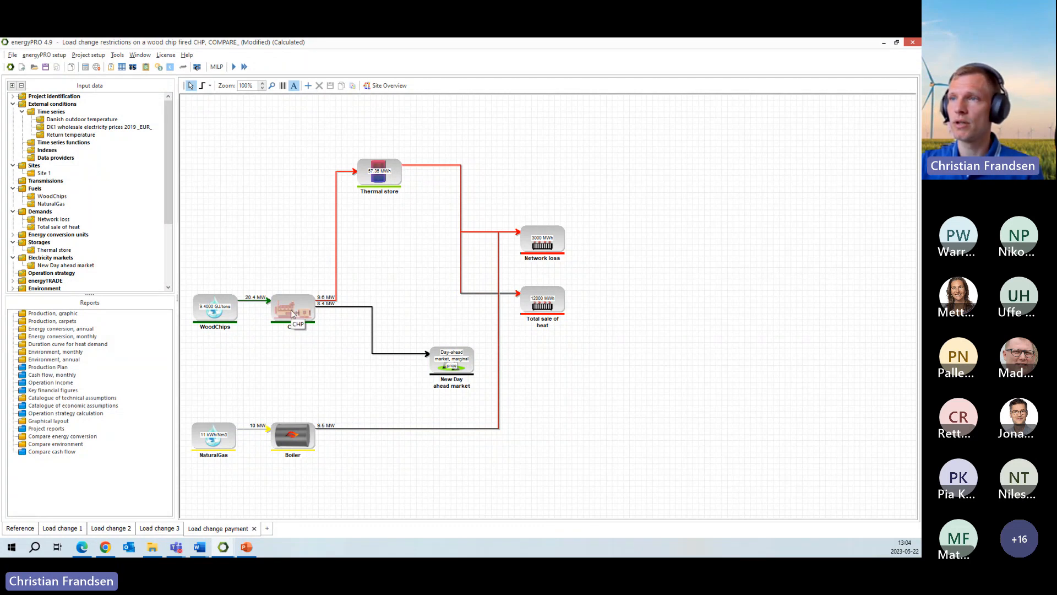
drag(165, 171, 168, 237)
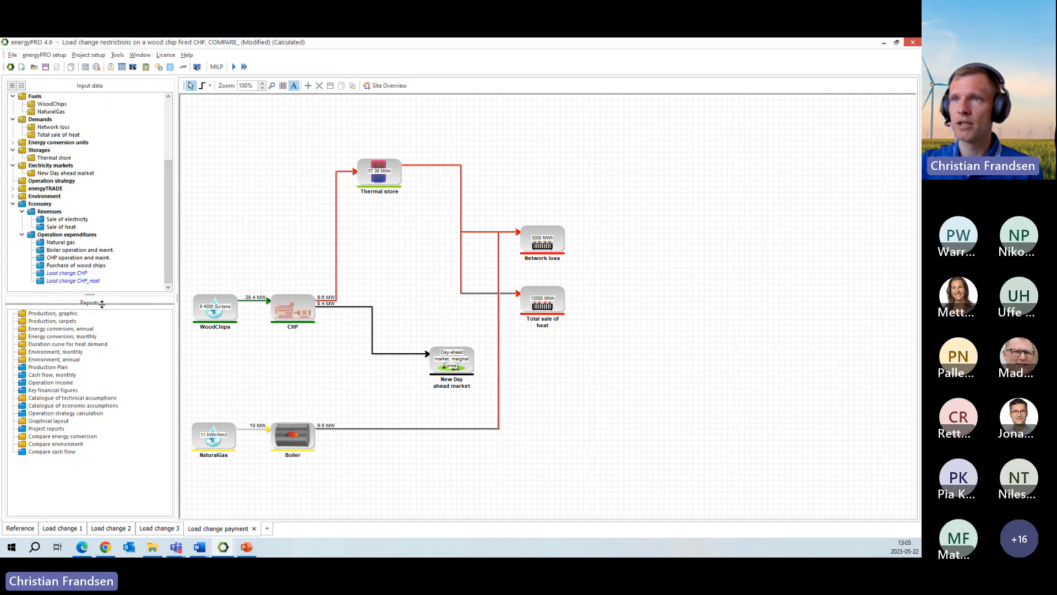
drag(102, 303, 94, 362)
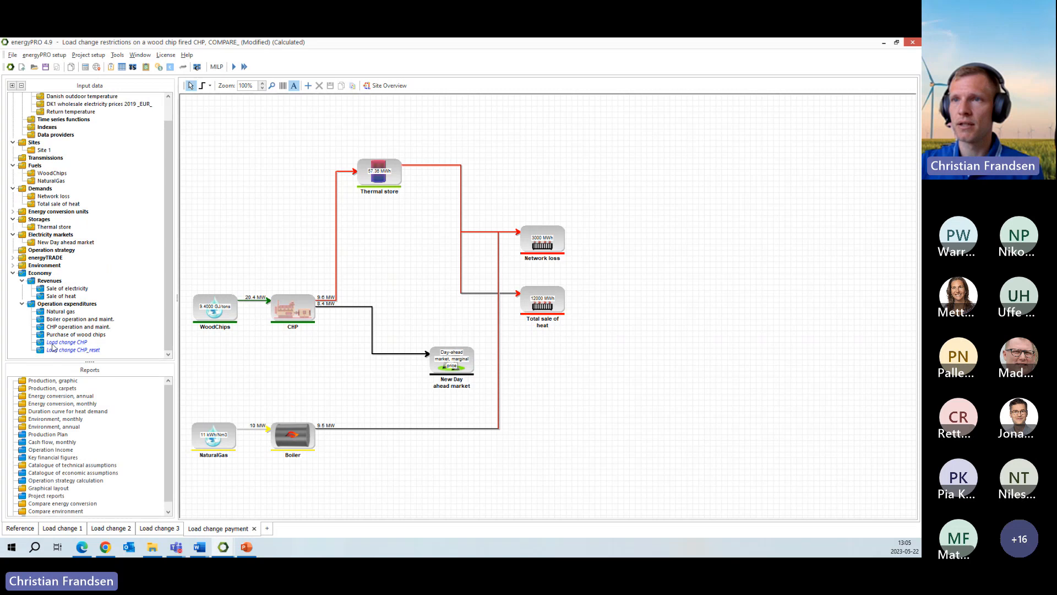
- Examine the Load change CHP payment's amount formula and price per unit, and close it without changes
click(53, 343)
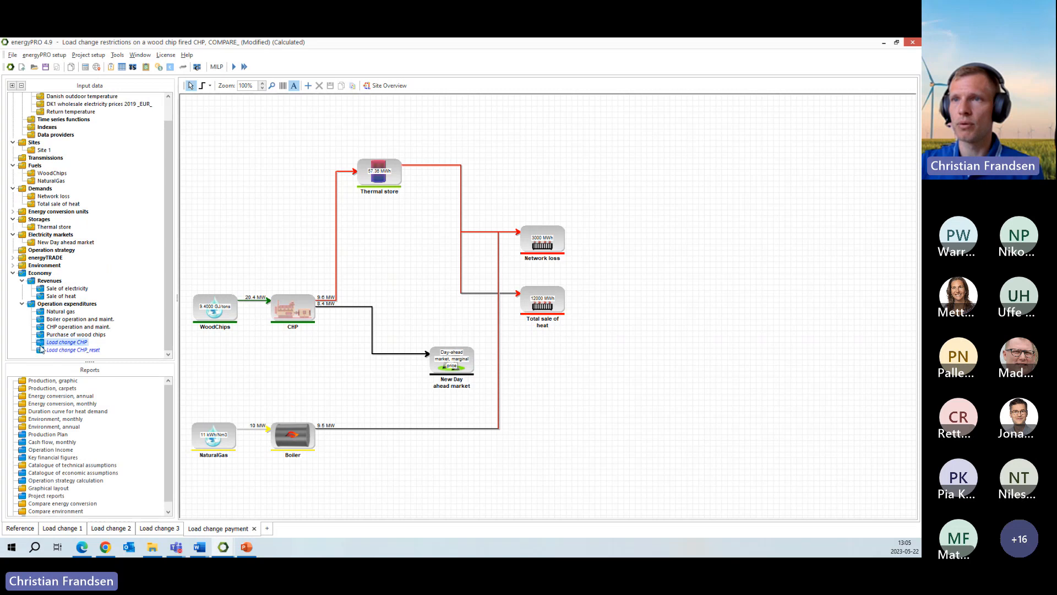
double_click(72, 345)
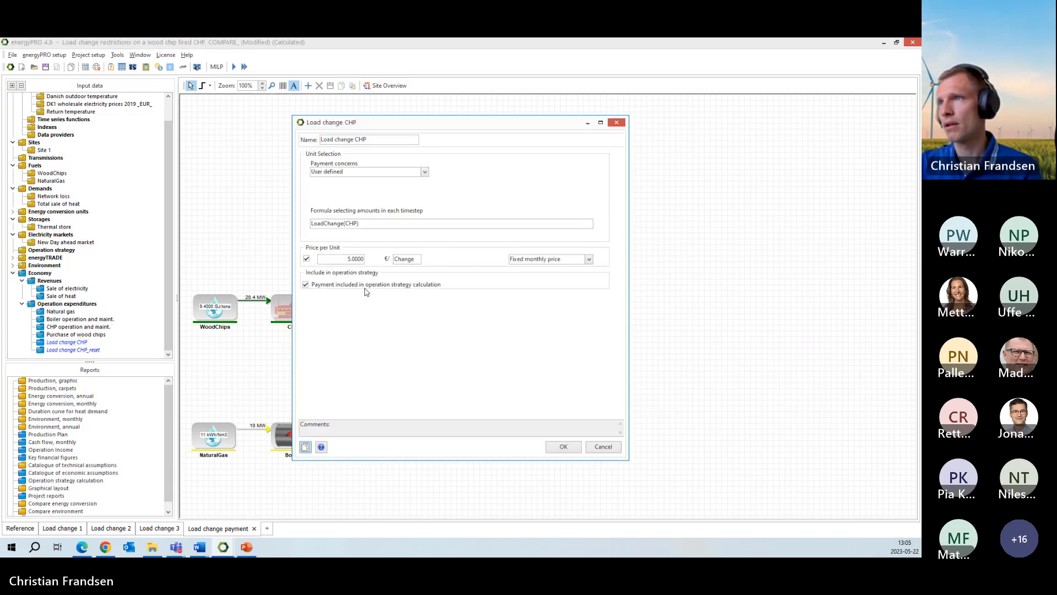
click(363, 223)
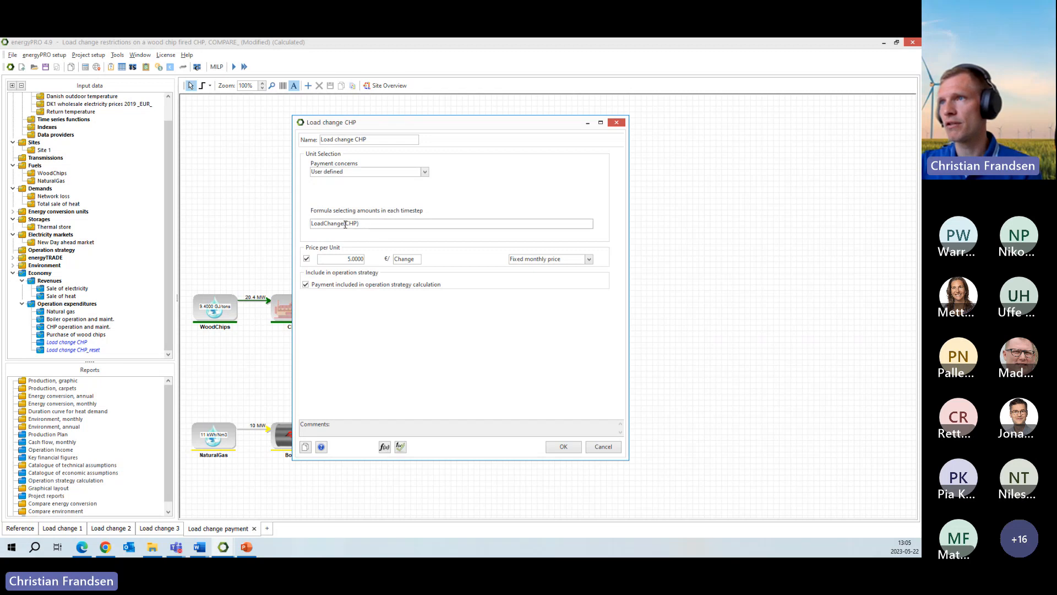
drag(345, 223, 311, 227)
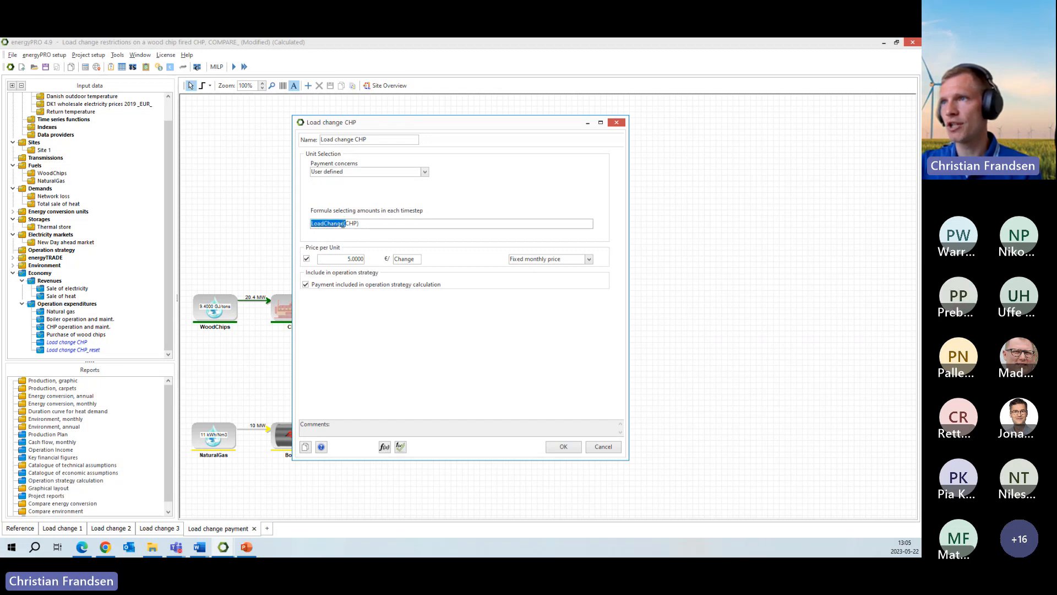
click(379, 224)
drag(345, 224, 358, 226)
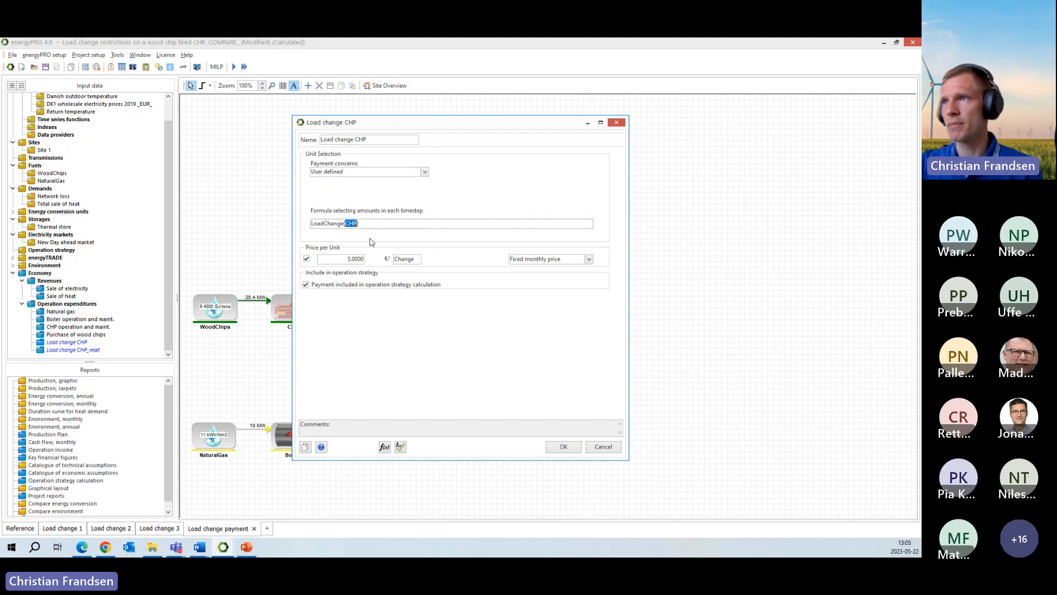
click(375, 224)
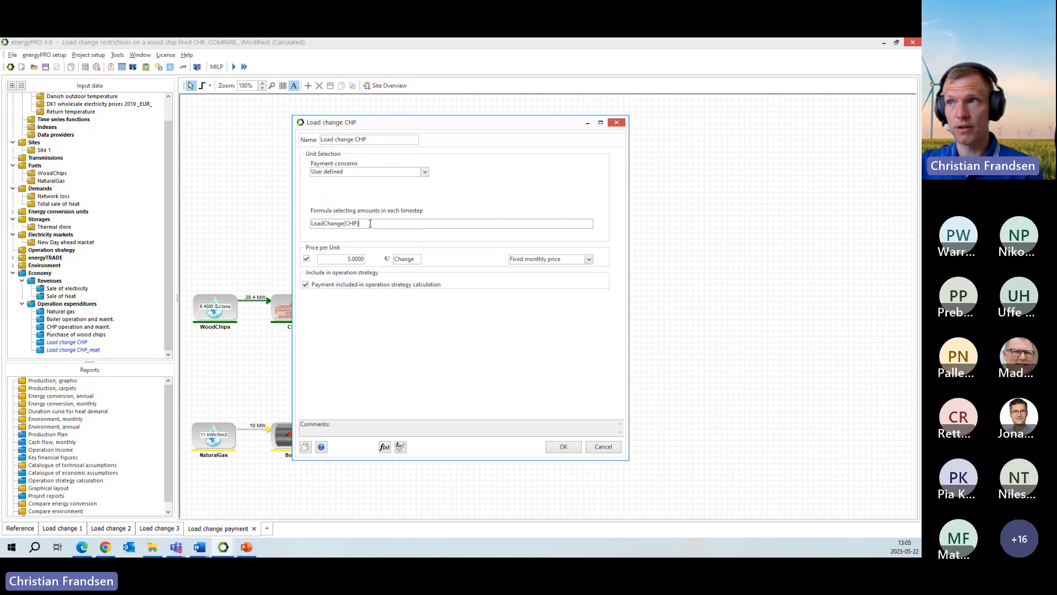
drag(370, 223, 312, 225)
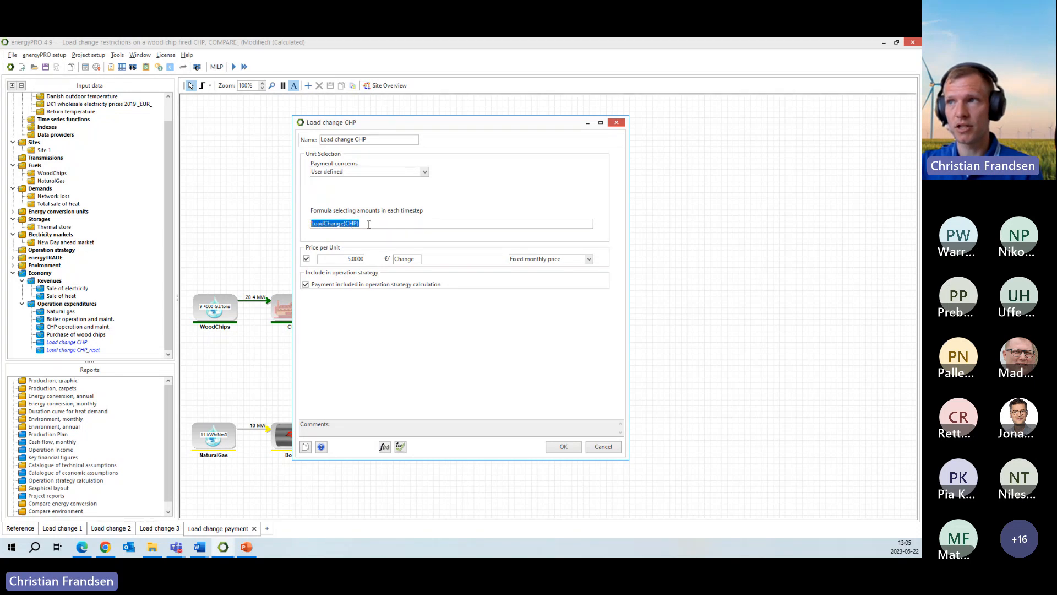
click(345, 259)
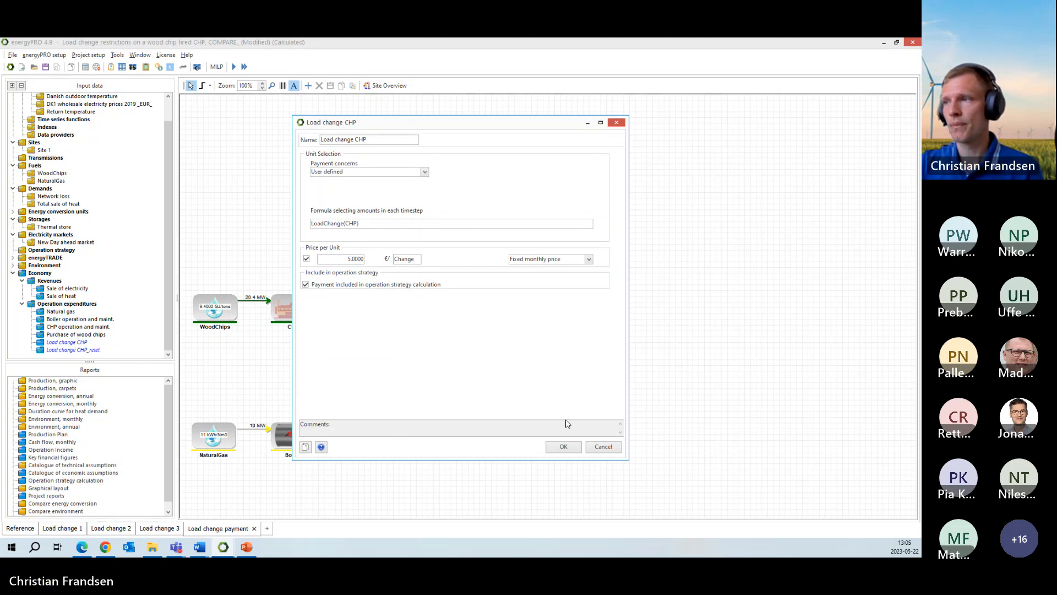
click(602, 447)
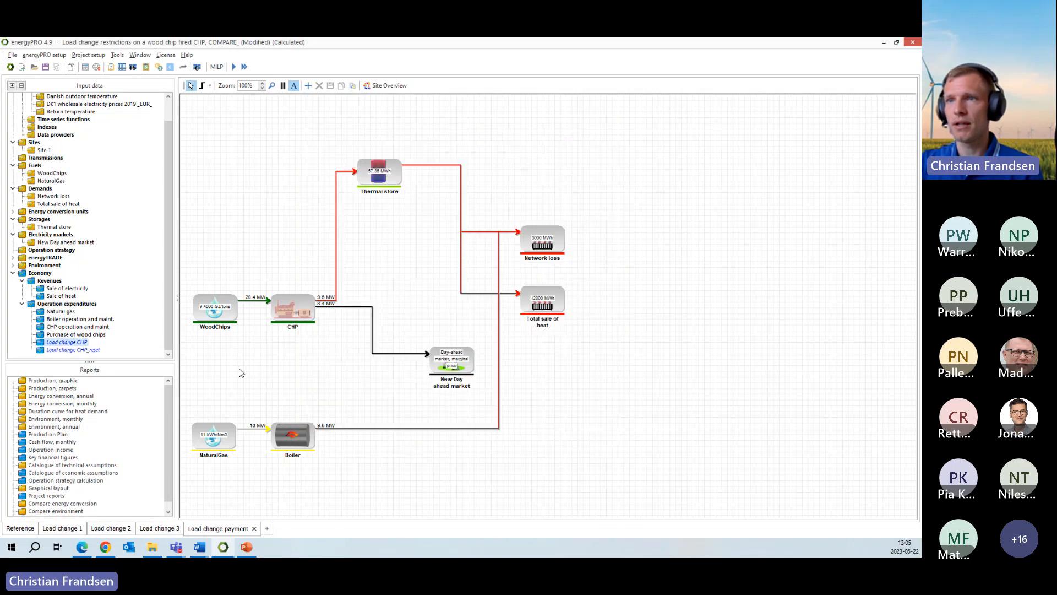
- Examine the Load change CHP_reset payment's formula, price and operation strategy setting, and close it without changes
click(86, 351)
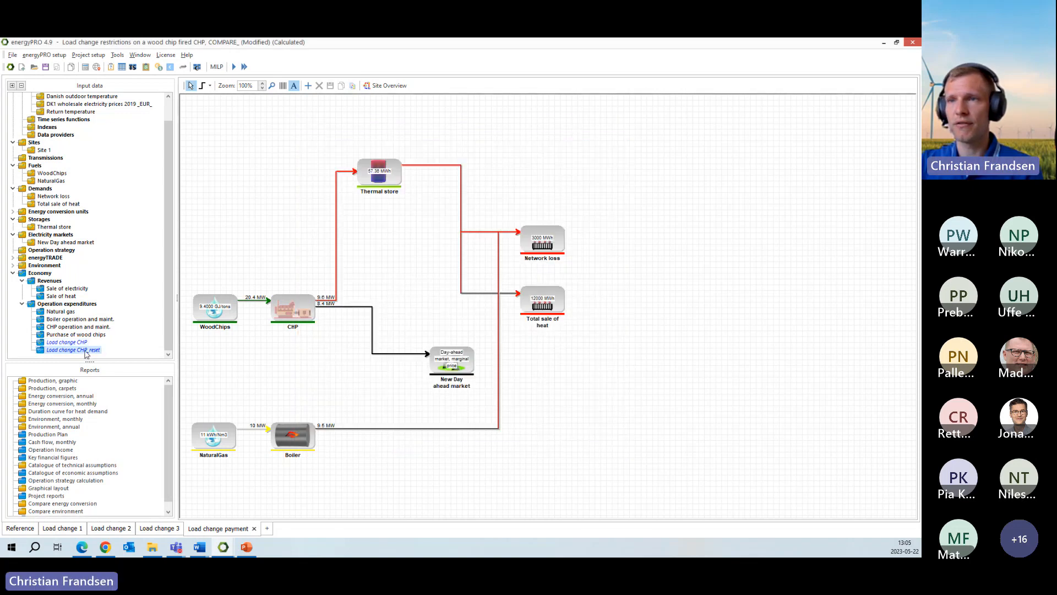
double_click(86, 351)
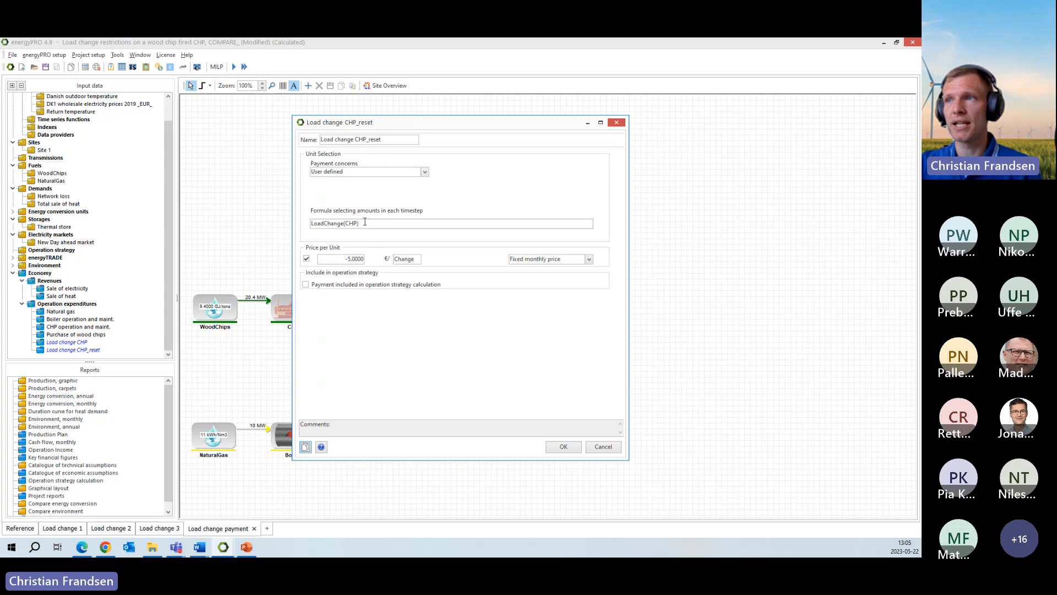
click(603, 447)
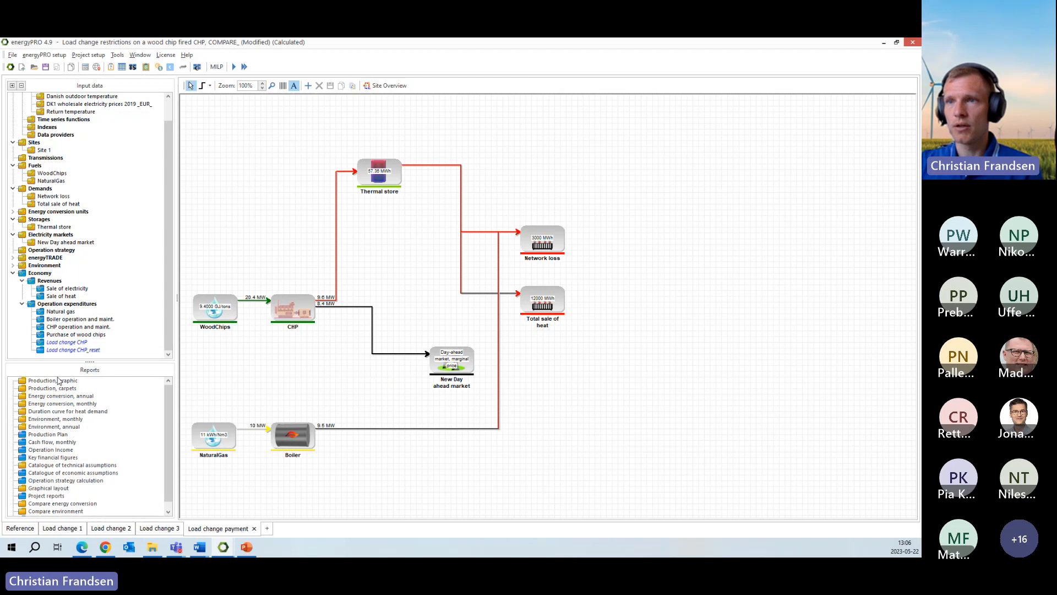
- Show the Load change payment variant's graphic production report in a separate window filling the right half of the screen
double_click(102, 380)
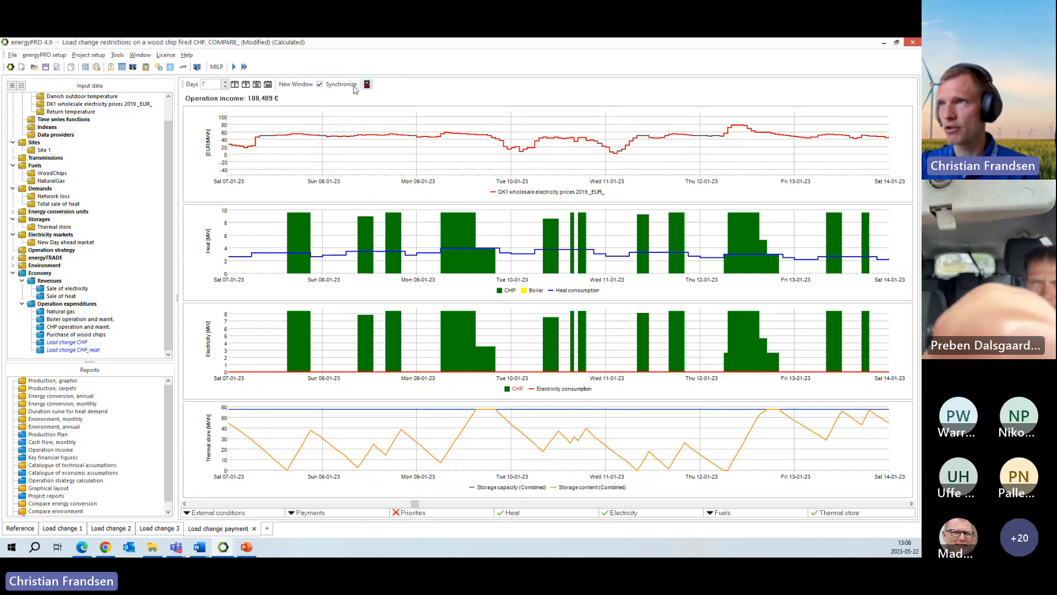
click(302, 88)
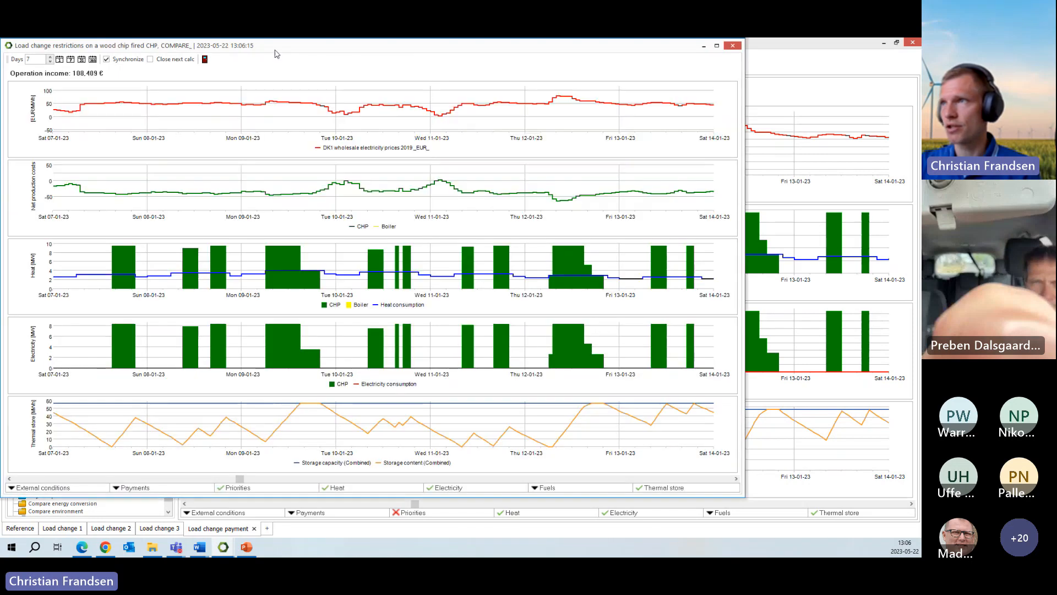
drag(276, 56, 921, 140)
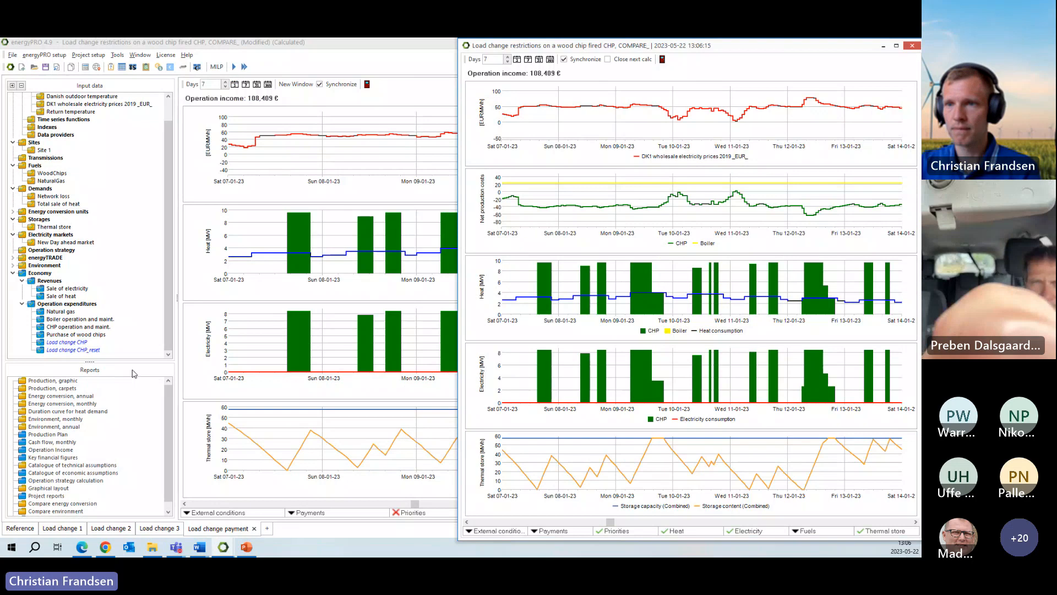
- Show the Reference project's graphic production report in a separate window filling the left half of the screen
click(20, 528)
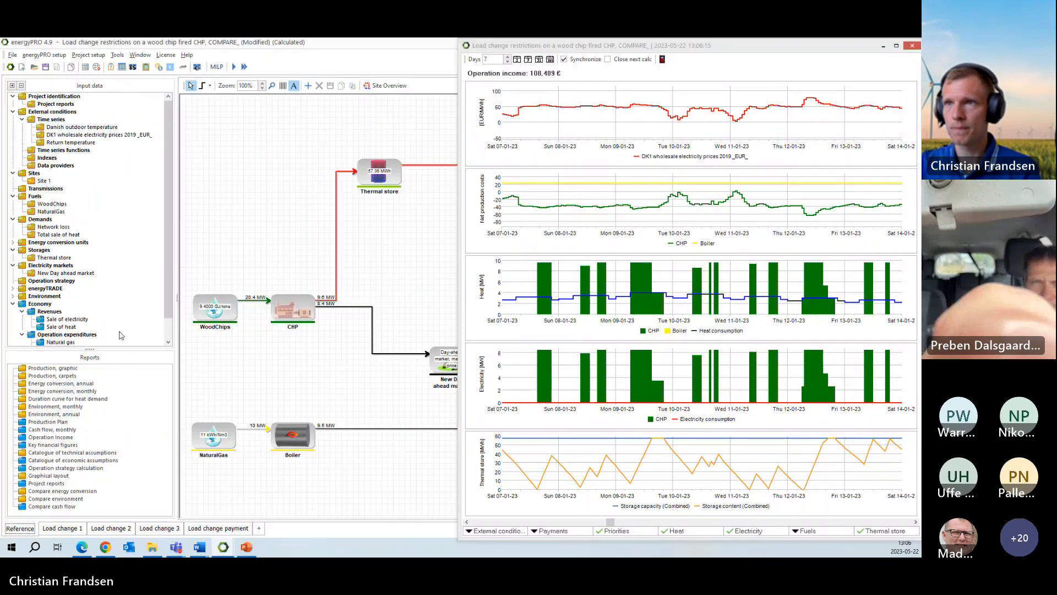
double_click(47, 368)
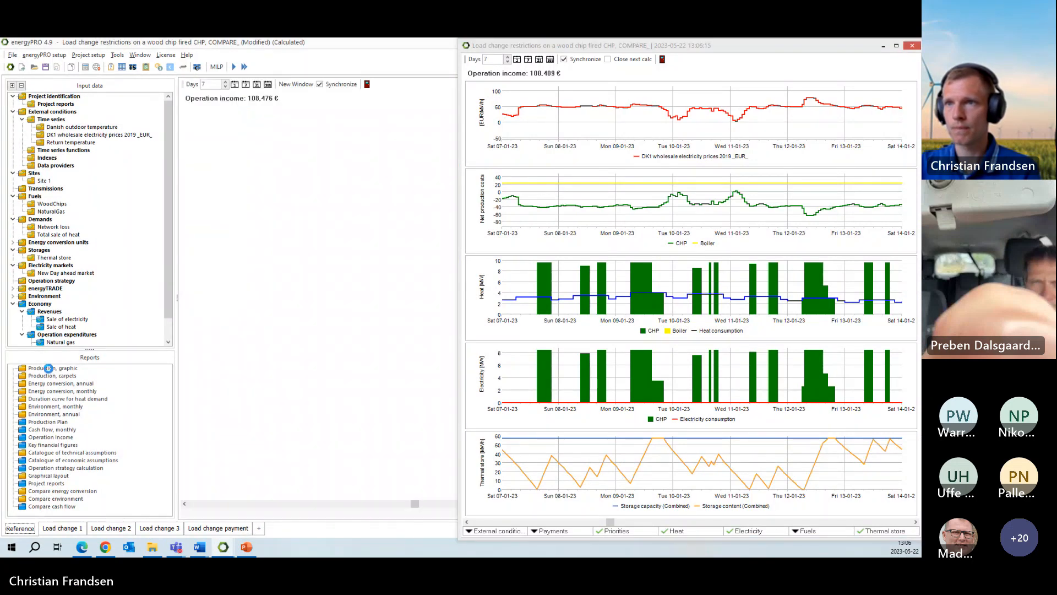
click(304, 85)
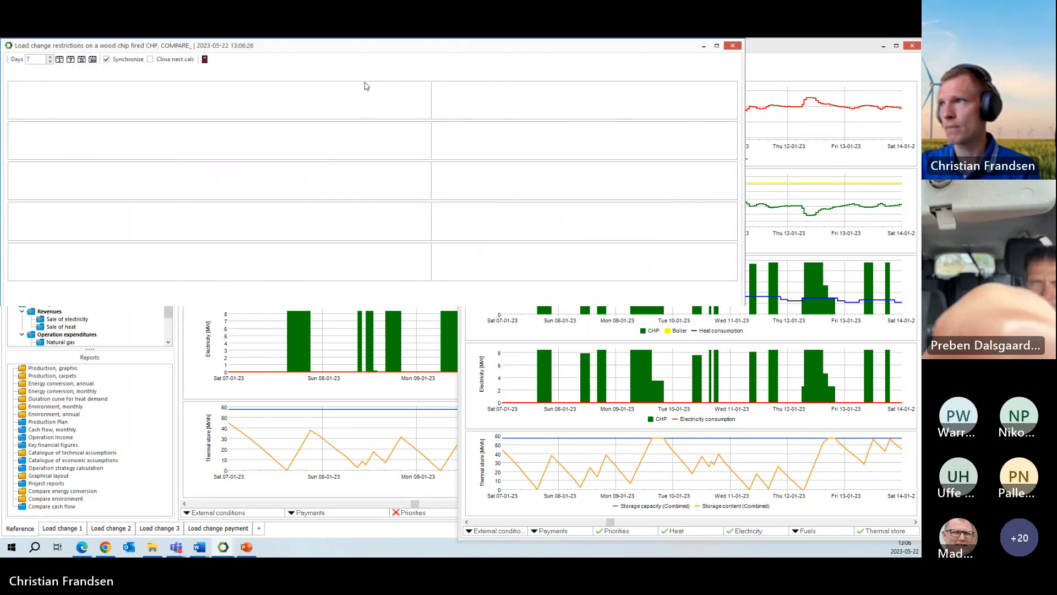
drag(458, 50, 0, 100)
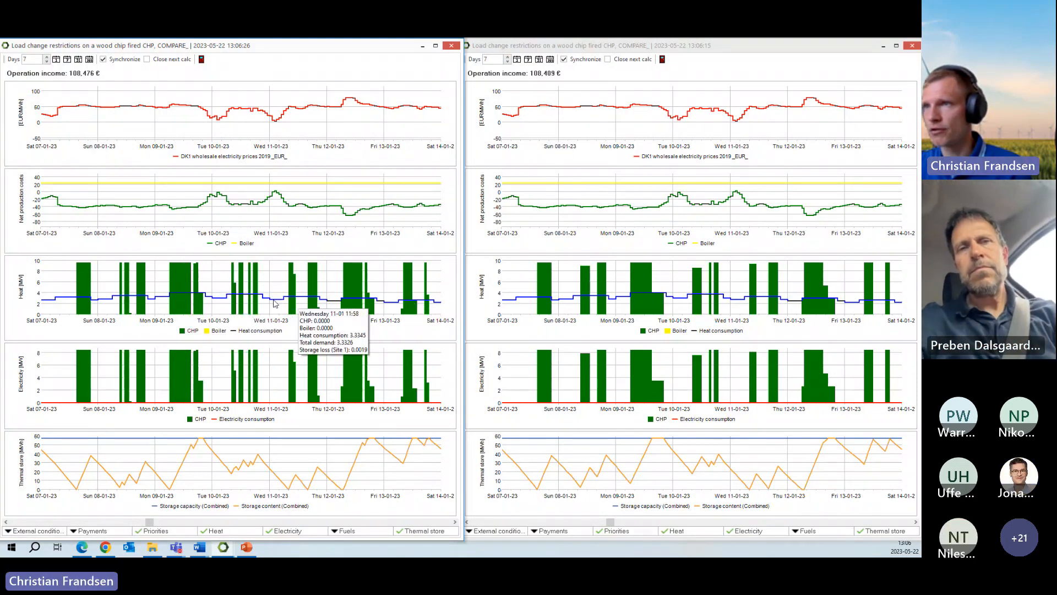
- Compare CHP production and operation income in the two production graph windows, and close both windows
mouse_move(416, 401)
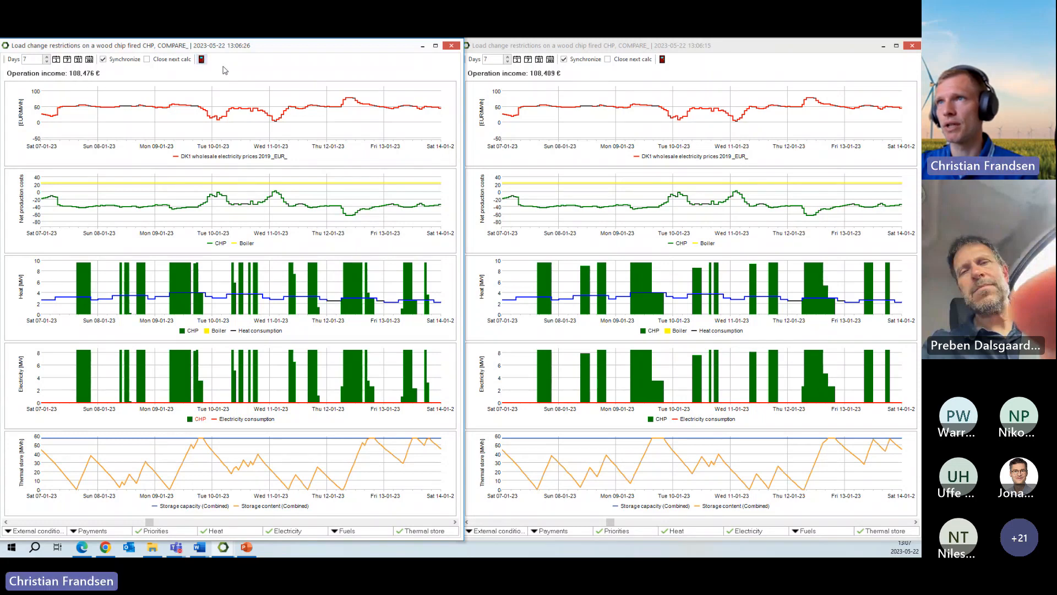
click(201, 60)
click(663, 59)
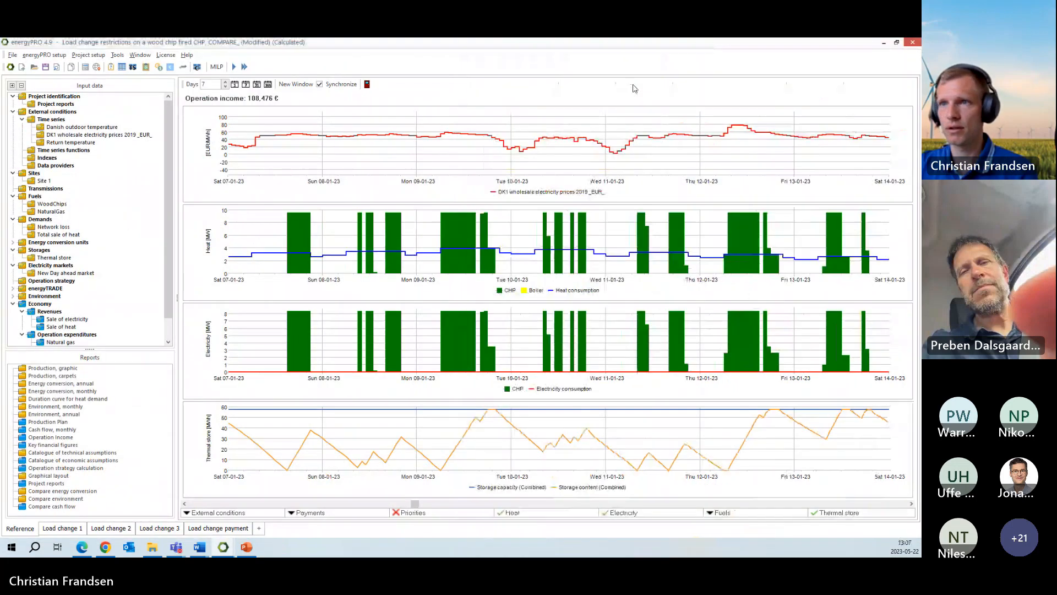
- In the Load change payment variant, set the Load change CHP payment's price to 15 € per change
click(210, 530)
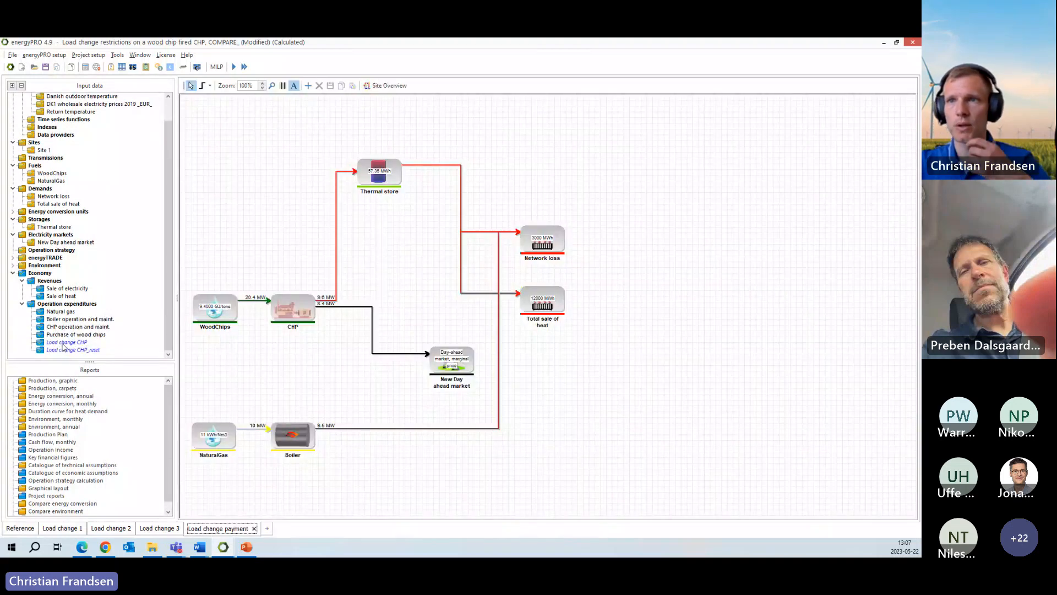
double_click(64, 344)
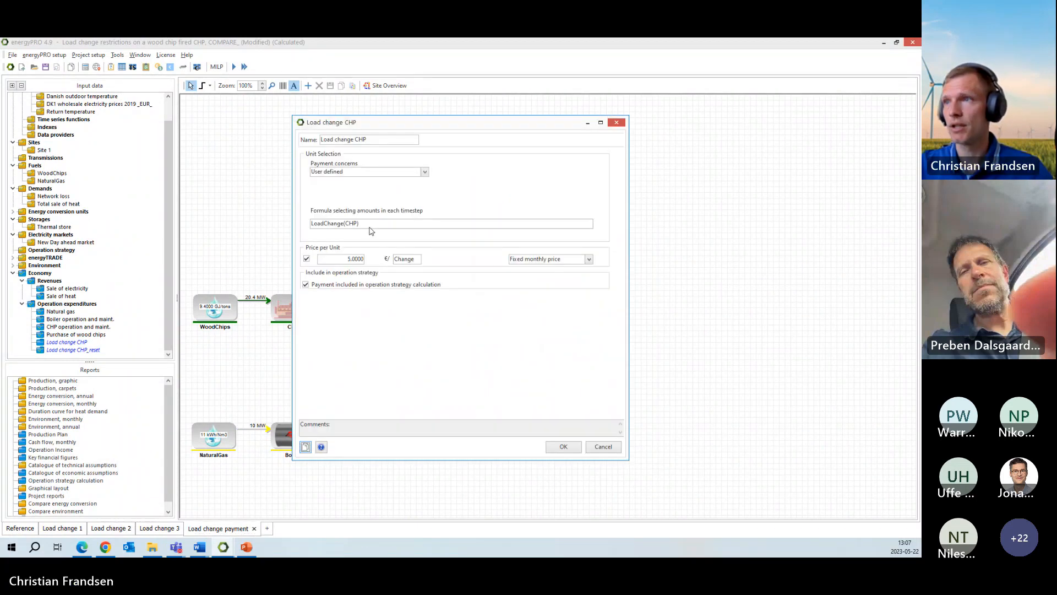
click(341, 259)
text(1)
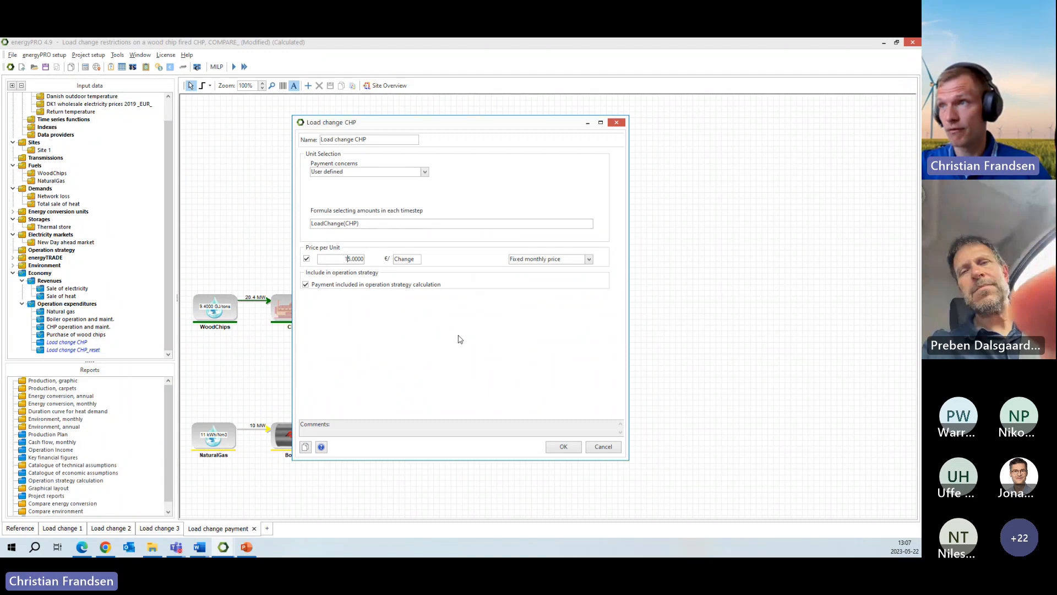
click(564, 446)
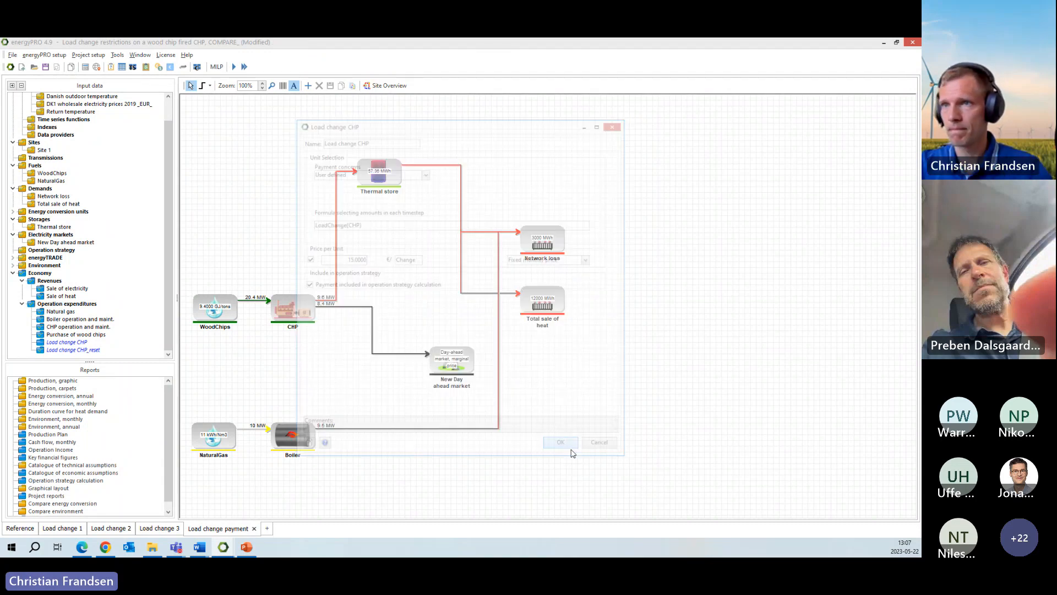
- Set the Load change CHP_reset payment's price to -15 € per change
click(71, 350)
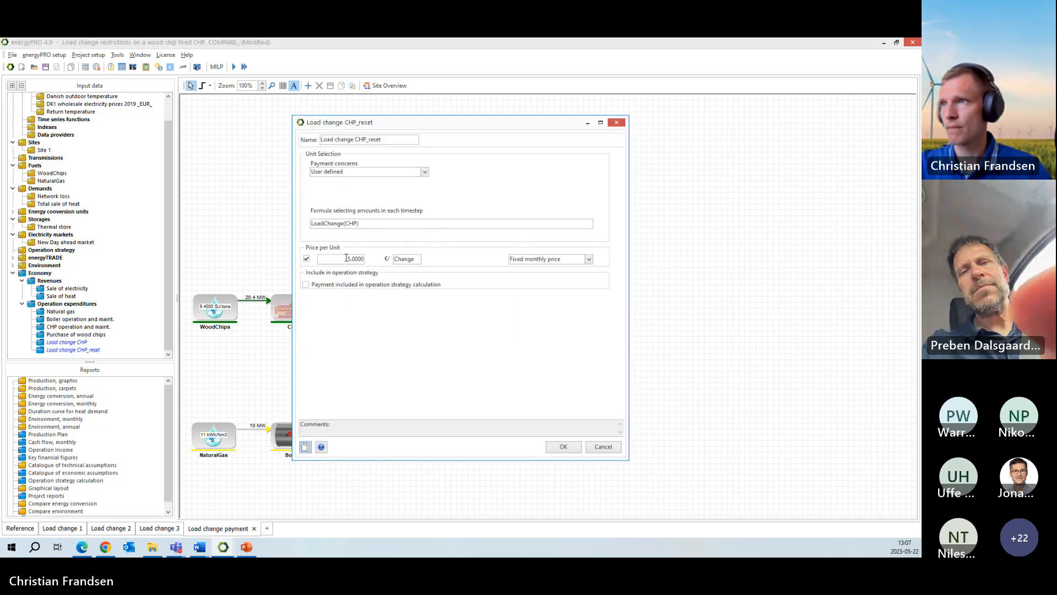
click(346, 259)
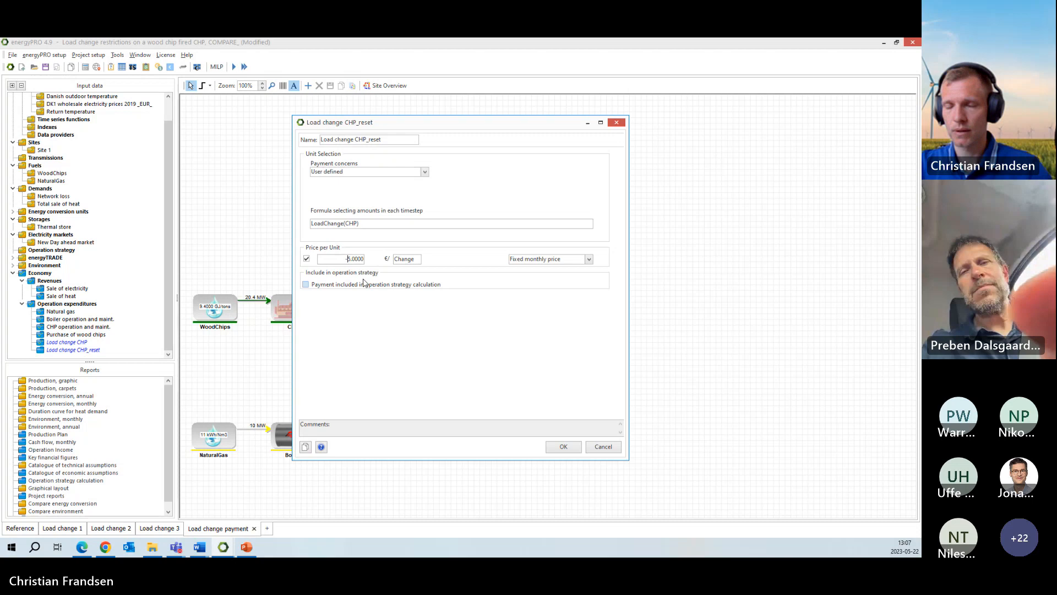
click(563, 447)
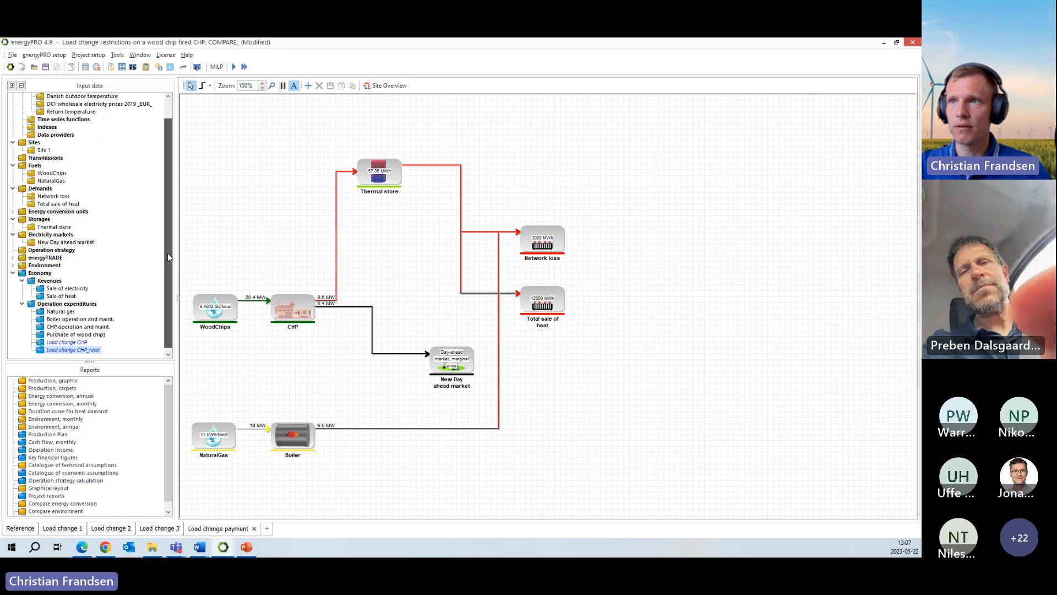
- Calculate the Load change payment variant and examine CHP production and operation income in its graphic production report
double_click(65, 381)
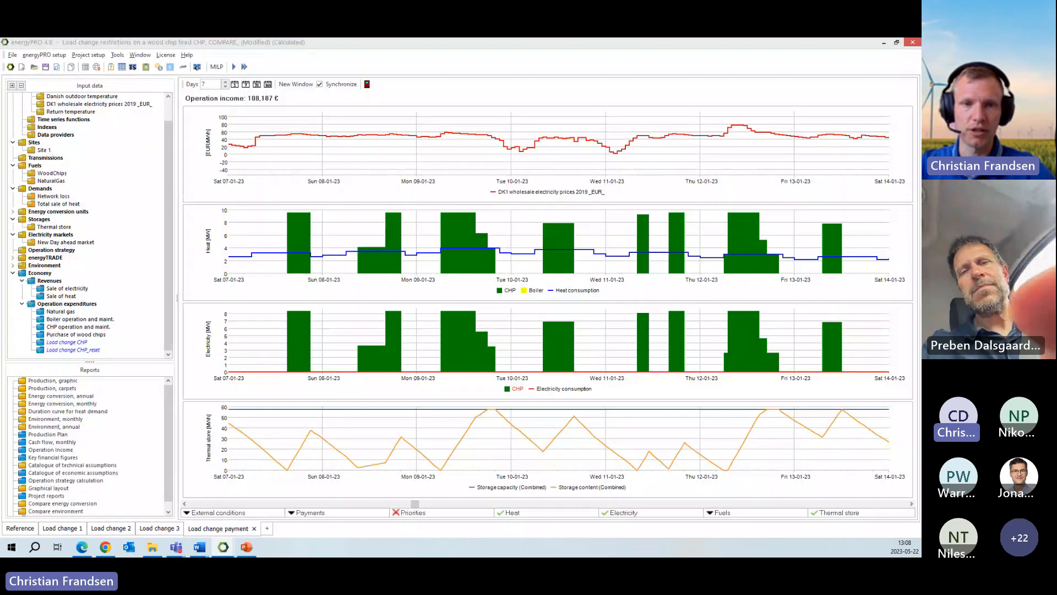
key(alt+Tab)
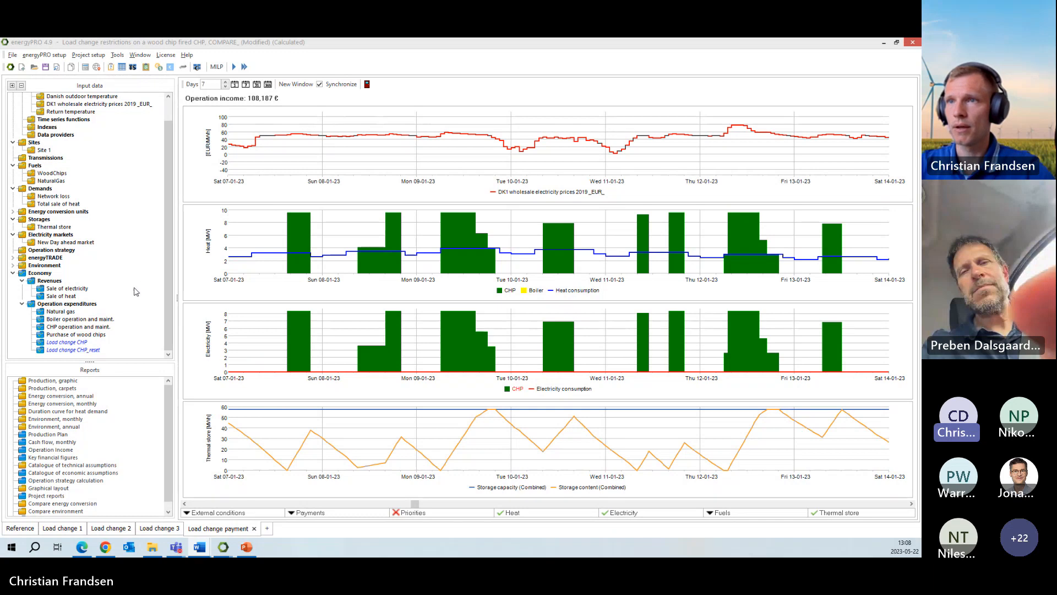
click(141, 306)
key(Escape)
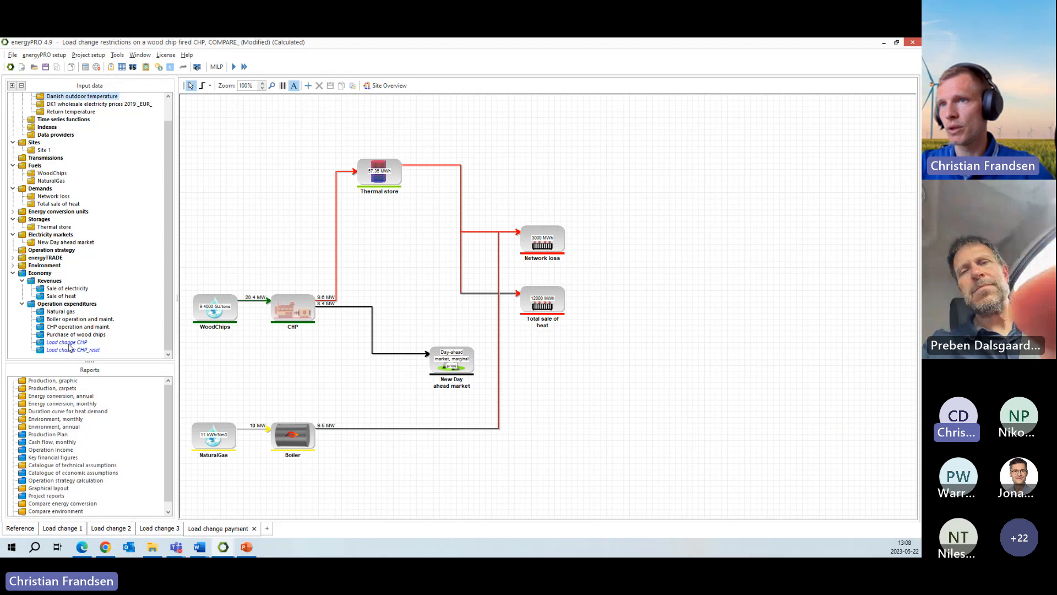
double_click(51, 383)
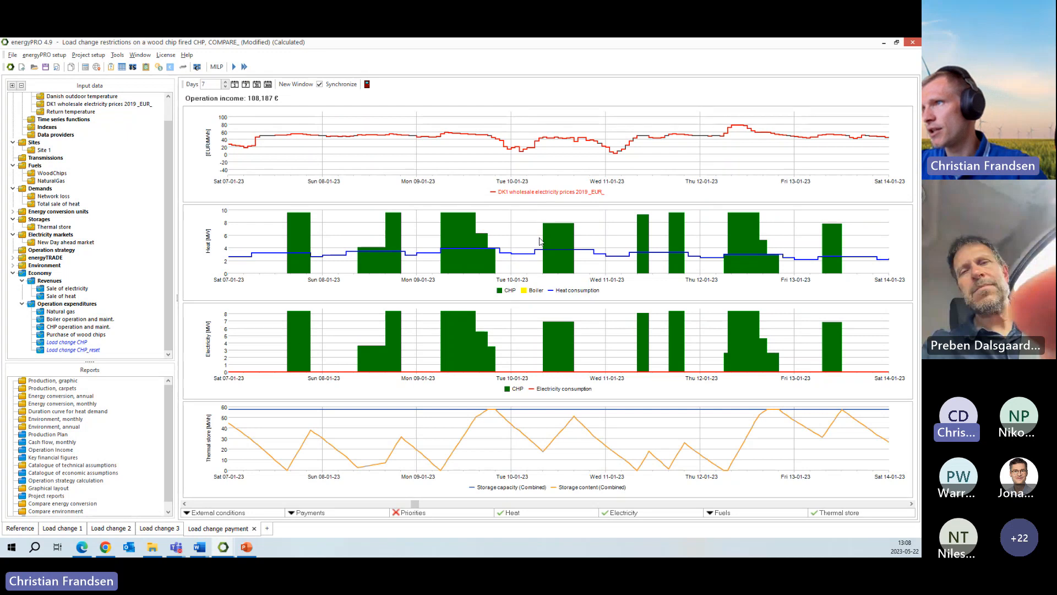
- Try the Variable monthly price option for the Load change CHP payment, and discard the change
click(74, 344)
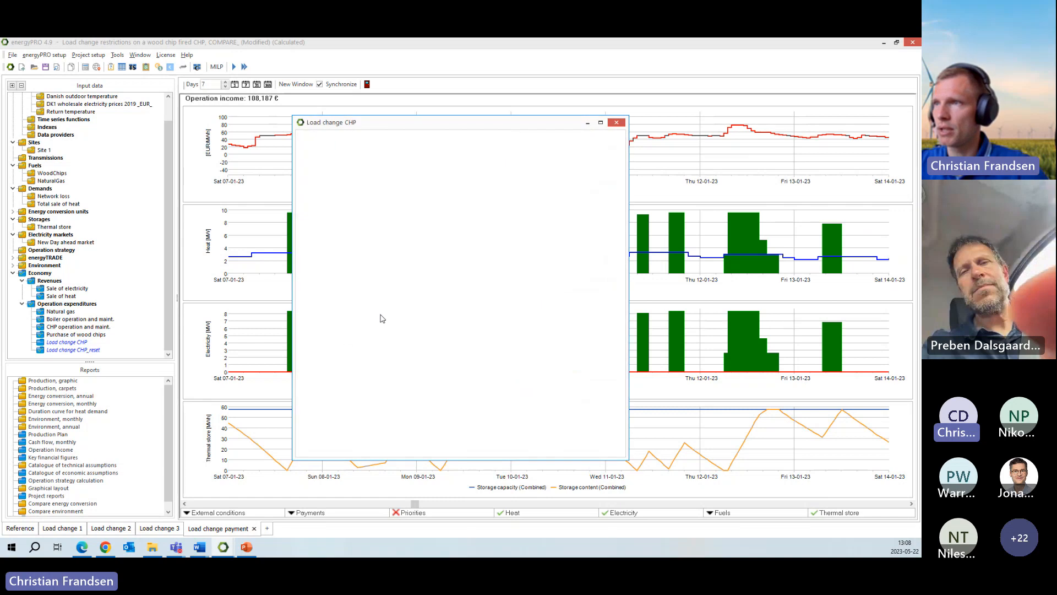
drag(343, 259, 368, 260)
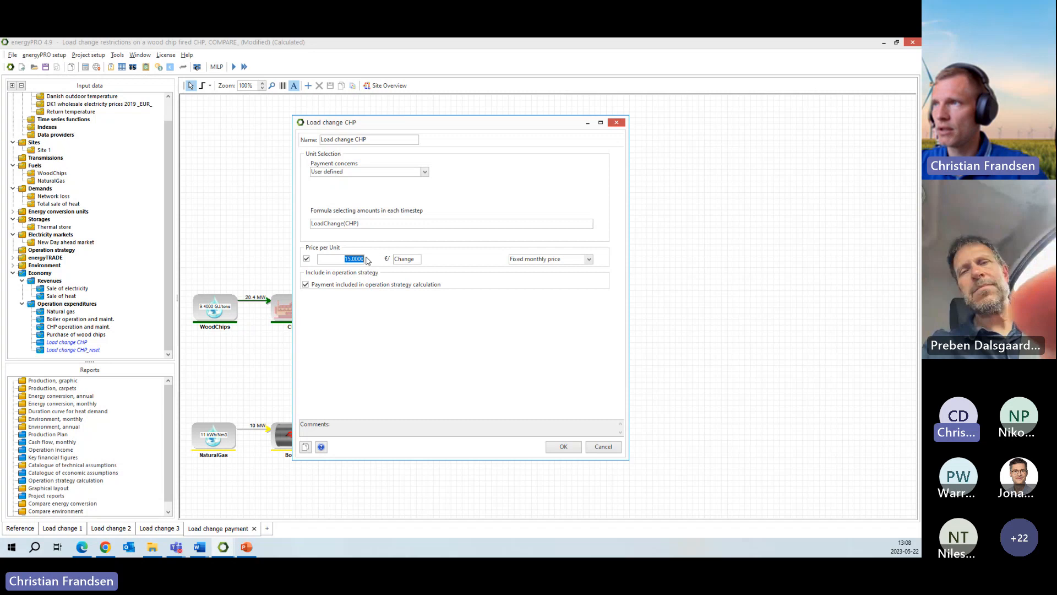
click(531, 260)
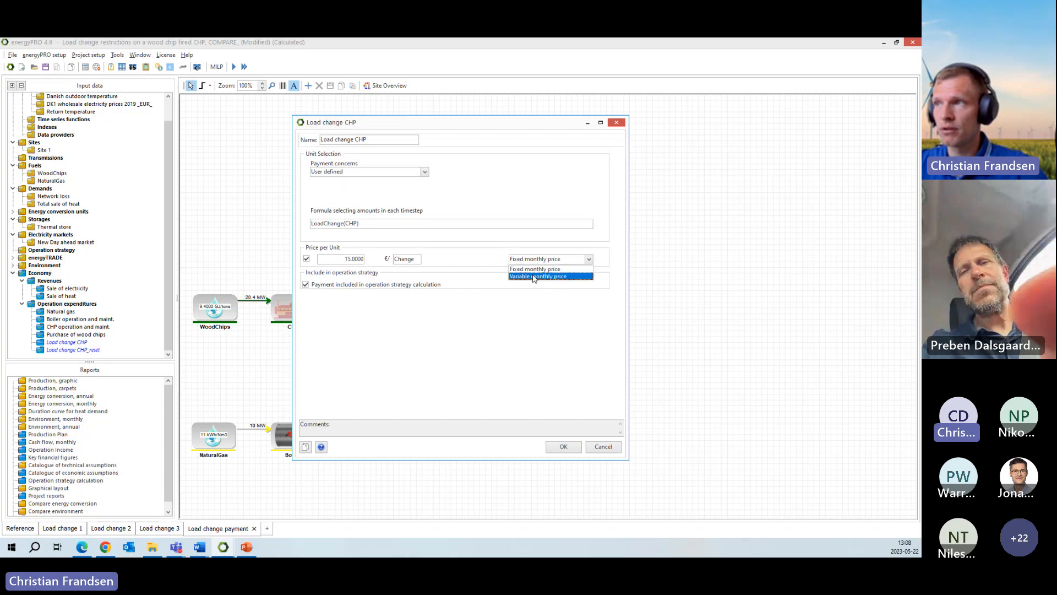
click(533, 276)
click(361, 259)
click(361, 261)
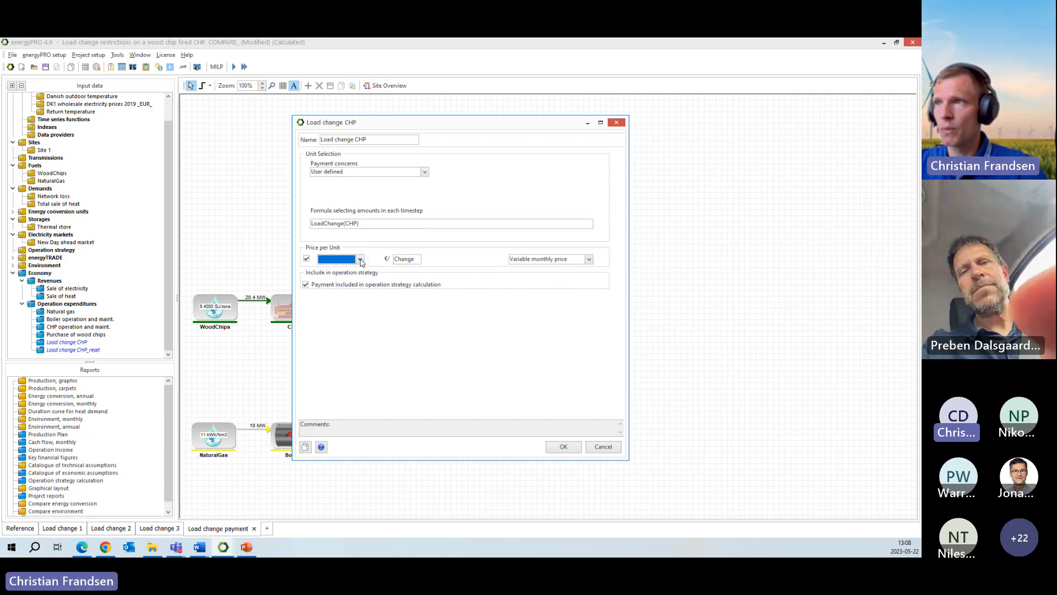
click(604, 446)
- Review the Load change payment variant's graphic production report once more and close it
double_click(53, 381)
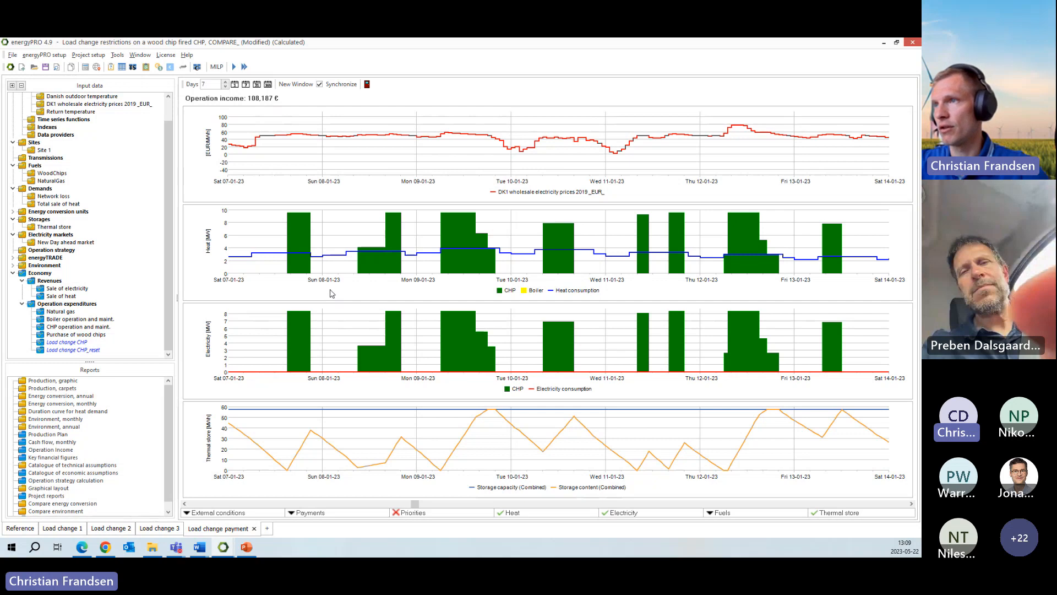
click(155, 295)
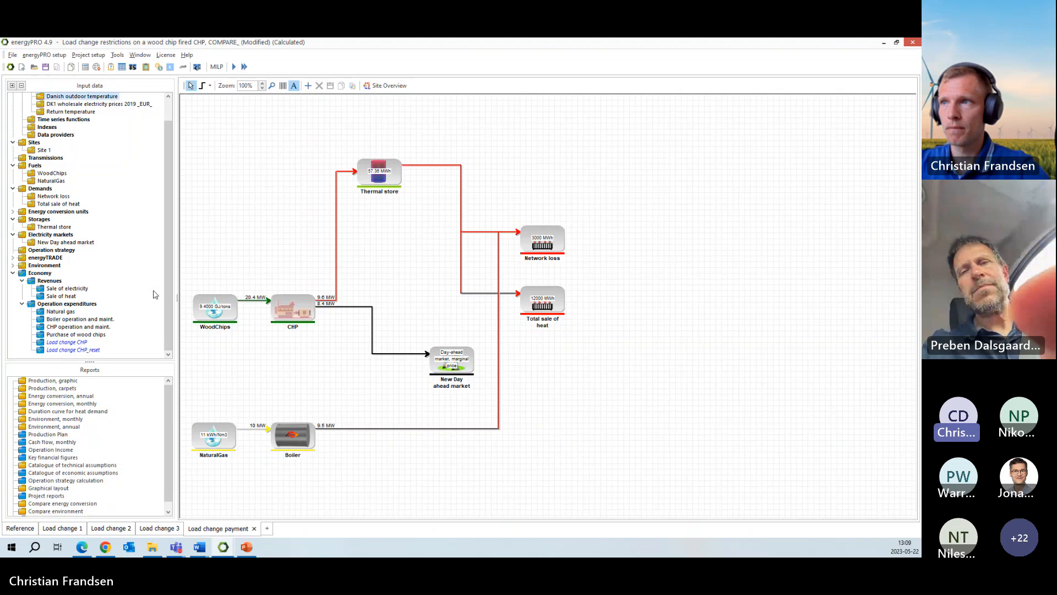
click(339, 396)
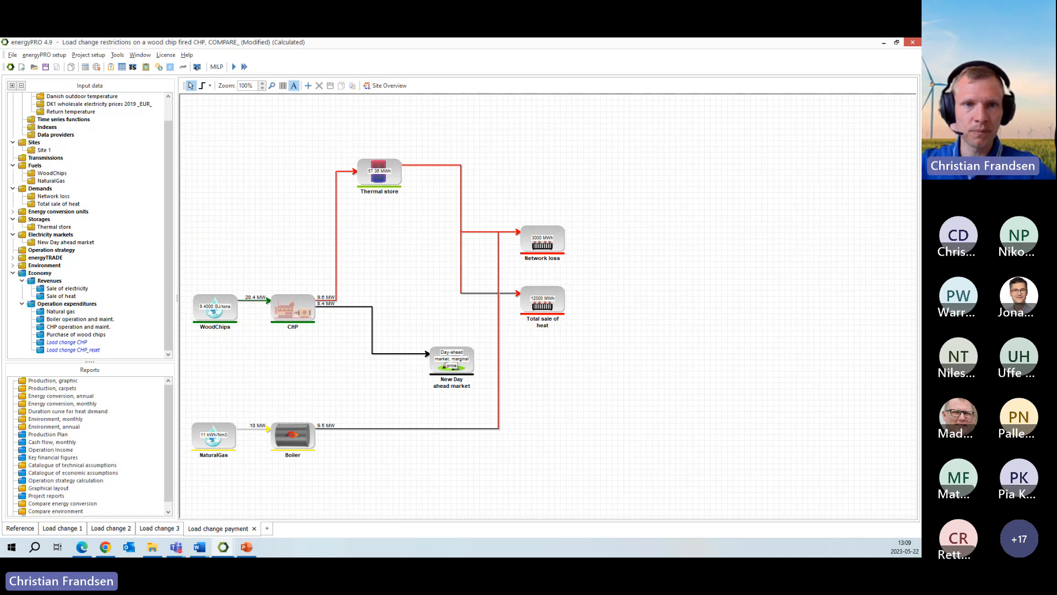
- Examine the load change frequency limit in the Load change 1 variant's CHP operational settings, and close them without changes
click(61, 529)
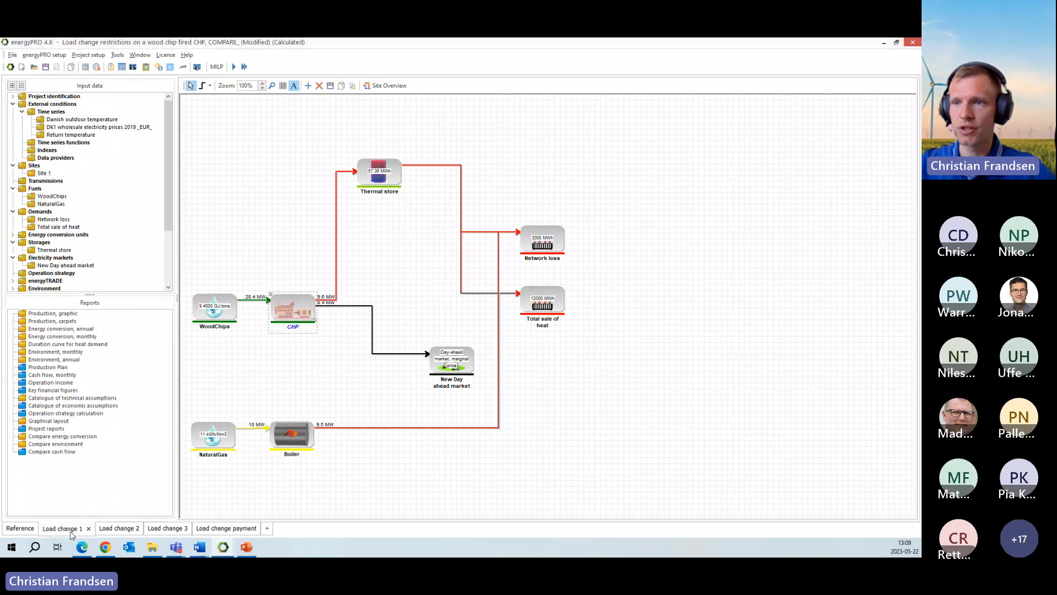
double_click(303, 307)
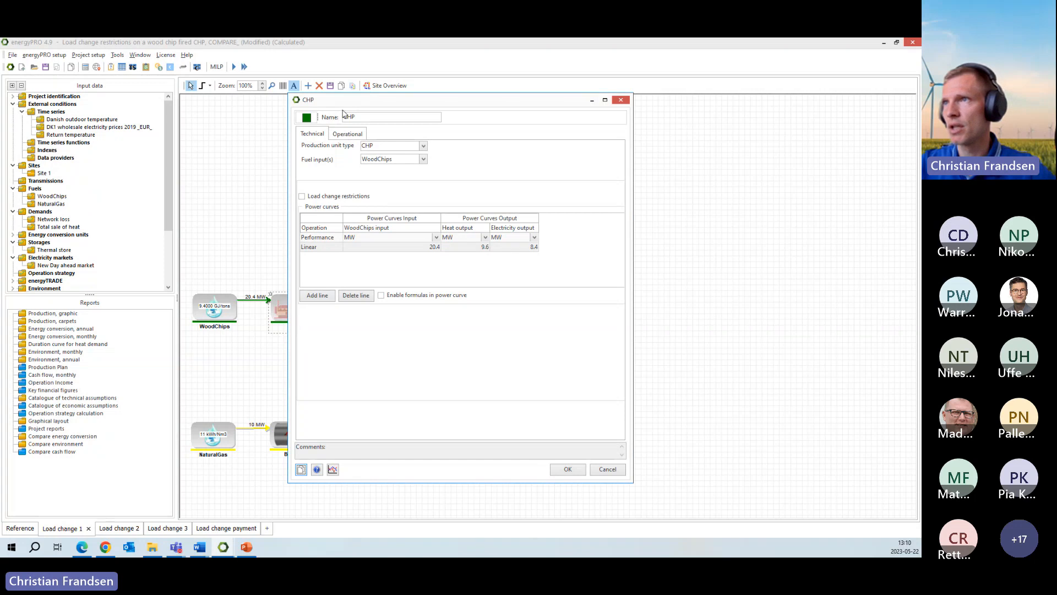
click(358, 136)
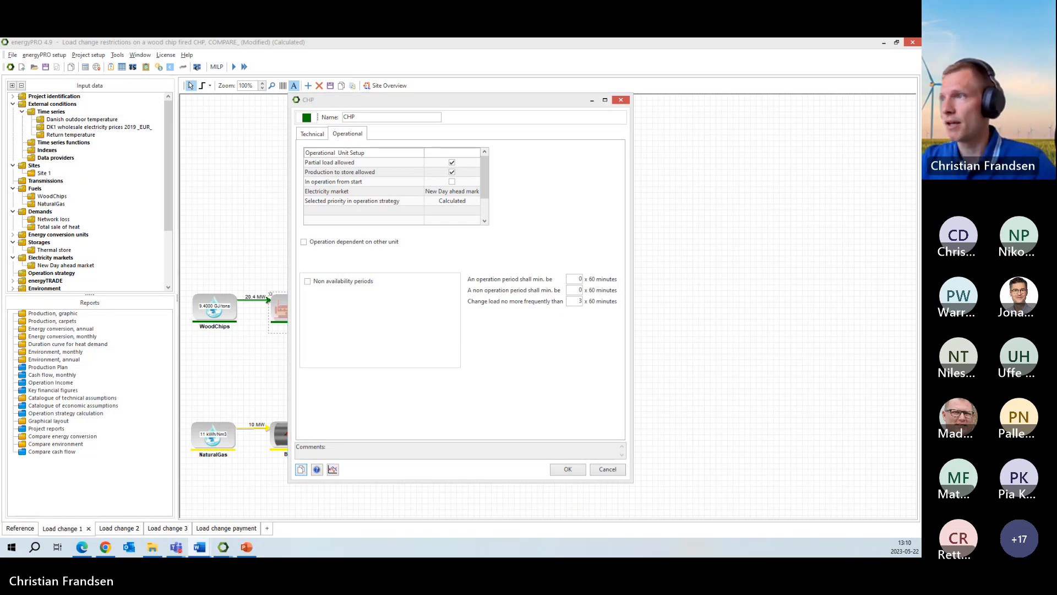
double_click(577, 300)
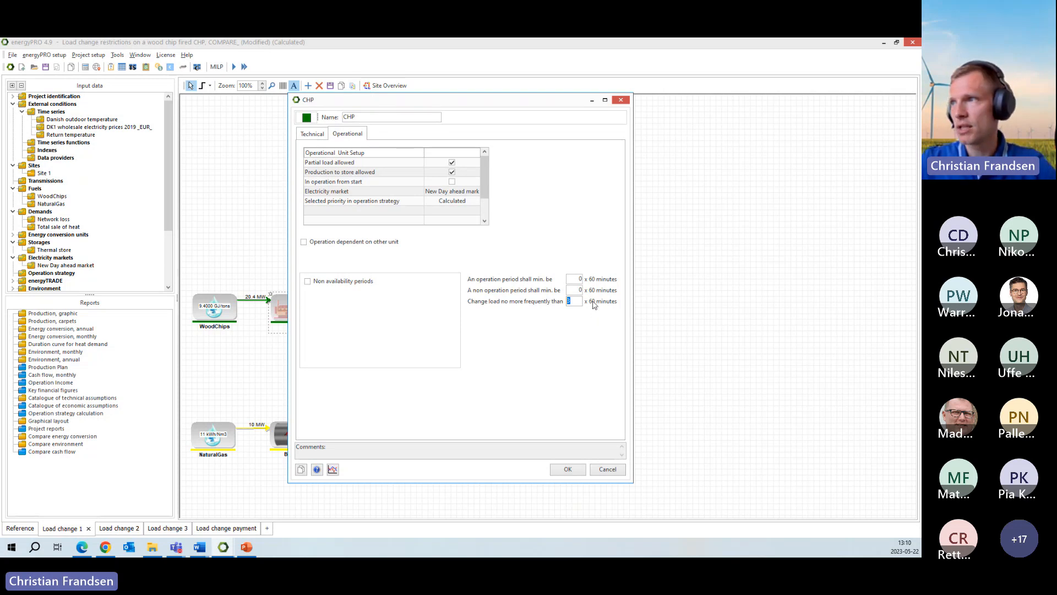
click(572, 300)
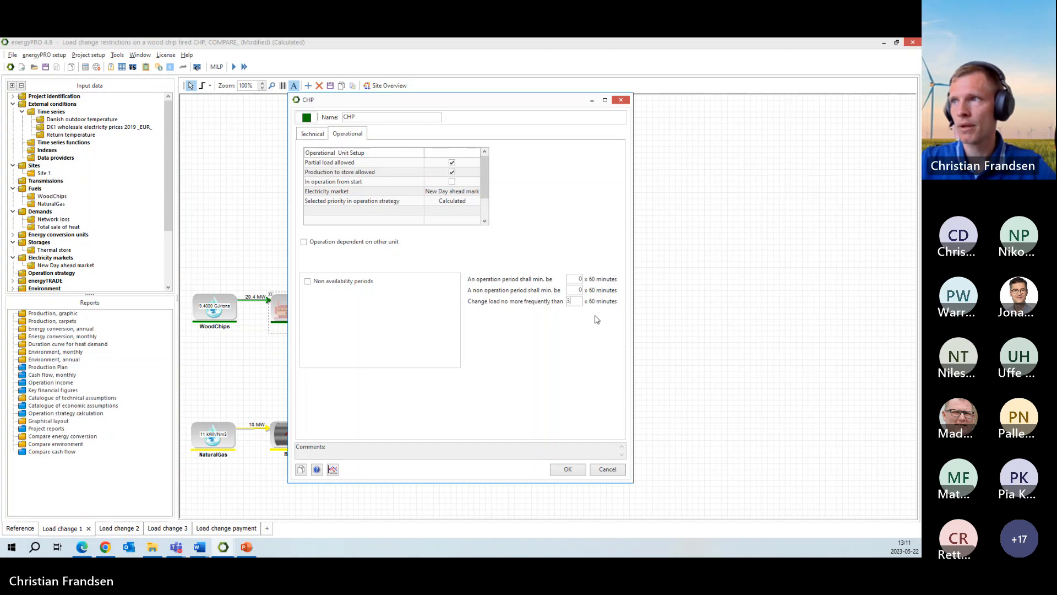
click(608, 469)
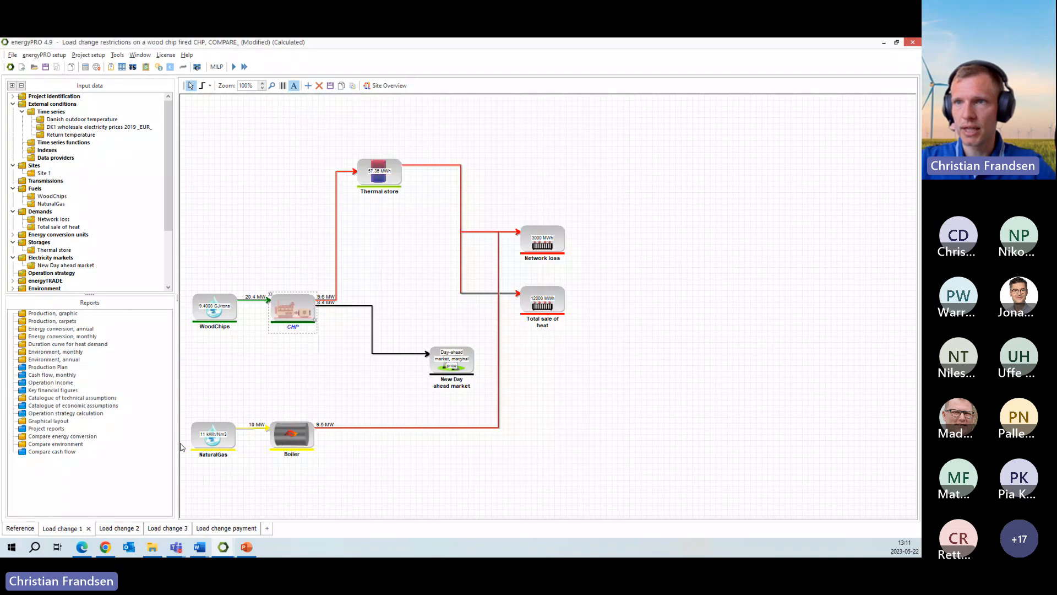
- Examine CHP production in the Load change 1 variant's graphic production report, and close it
double_click(59, 312)
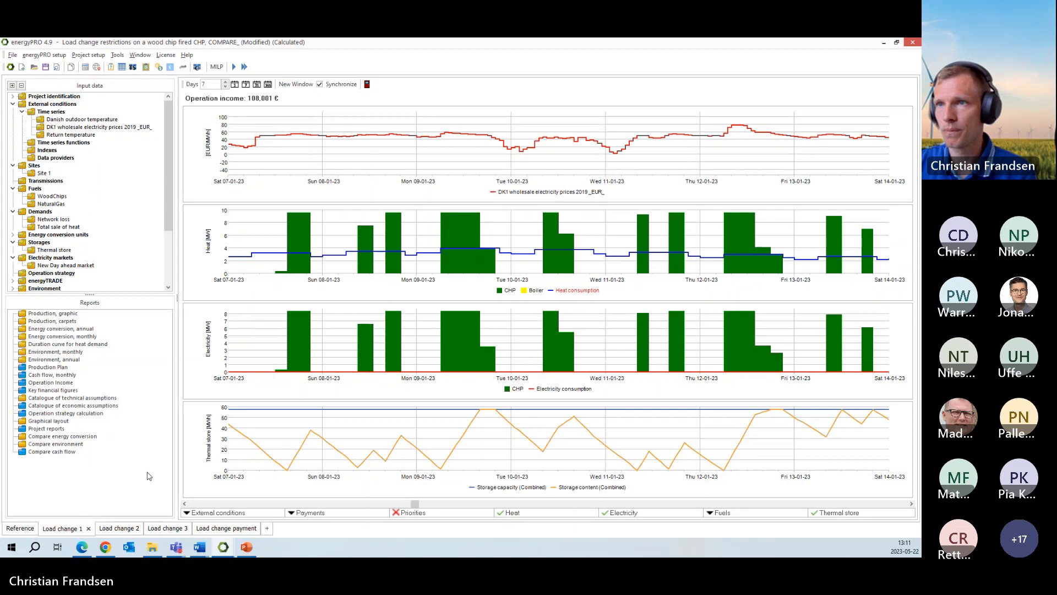
key(alt+Tab)
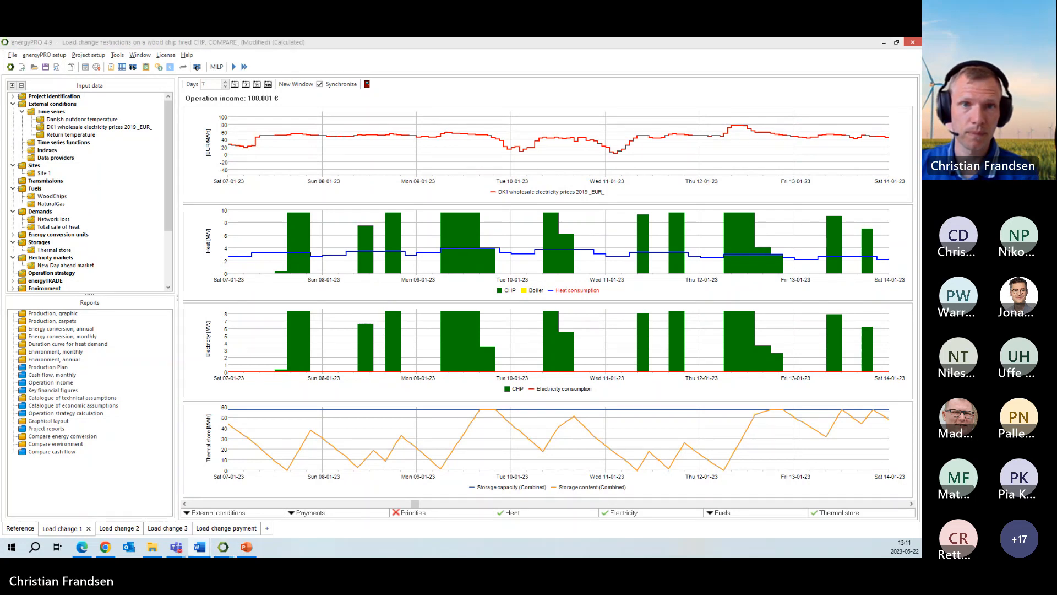
click(161, 215)
key(Escape)
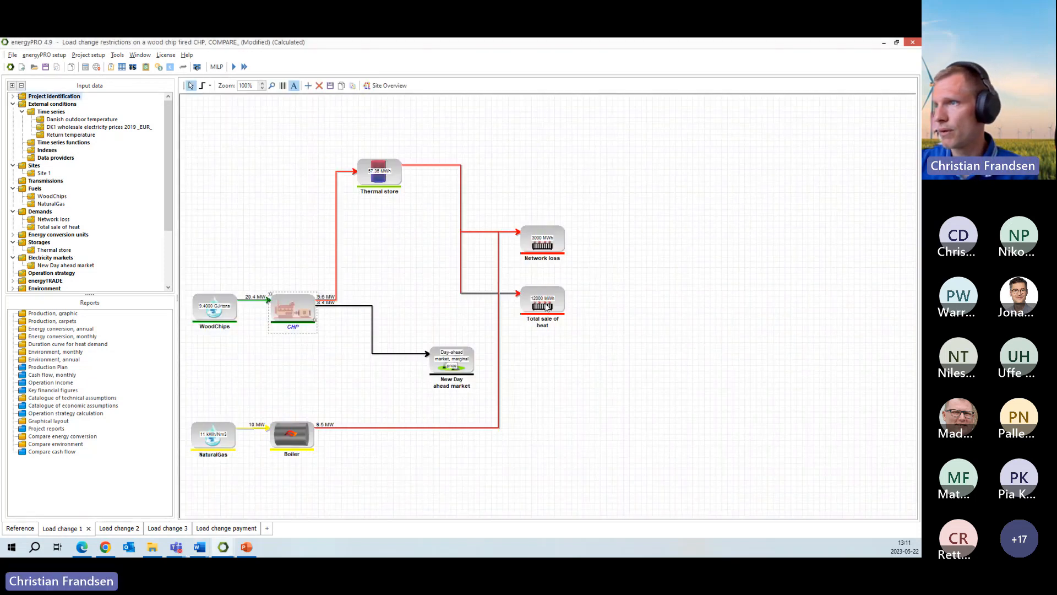
- Examine the minimum operation period, minimum non-operation period and load change frequency in the Load change 1 variant's CHP operational settings
double_click(284, 303)
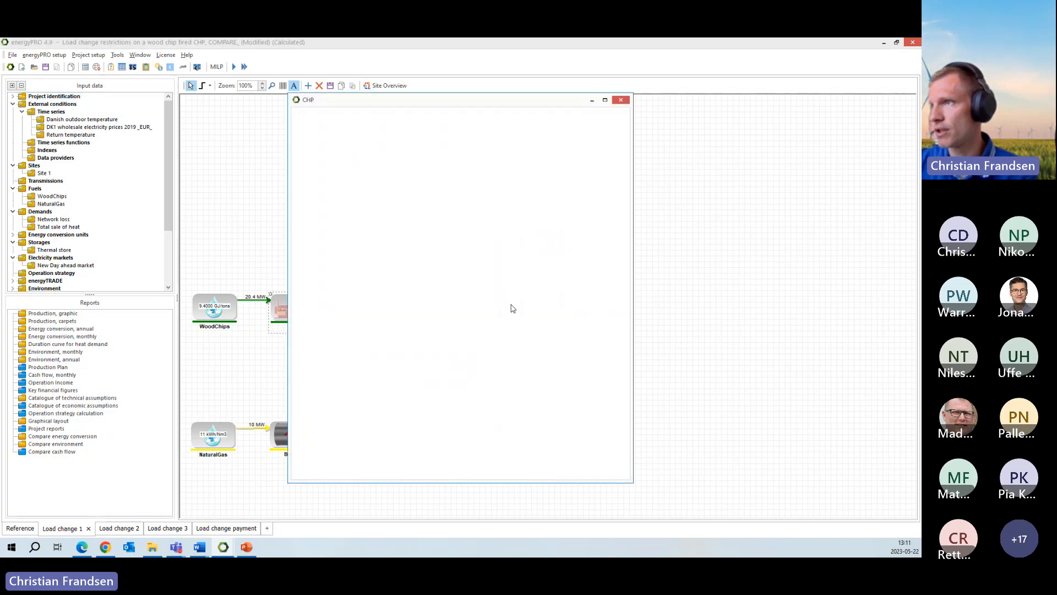
click(347, 134)
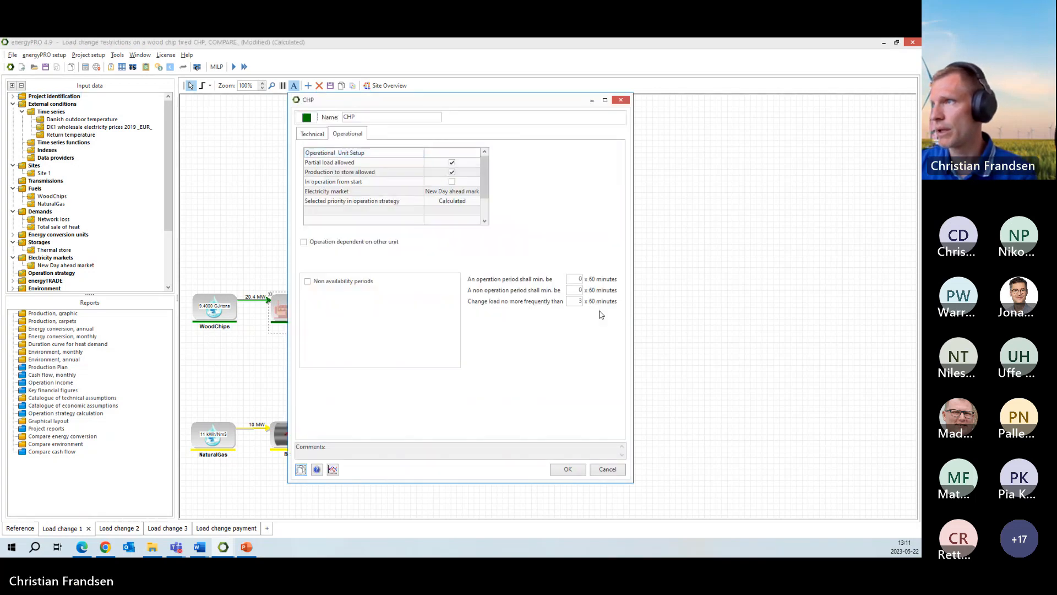
click(576, 279)
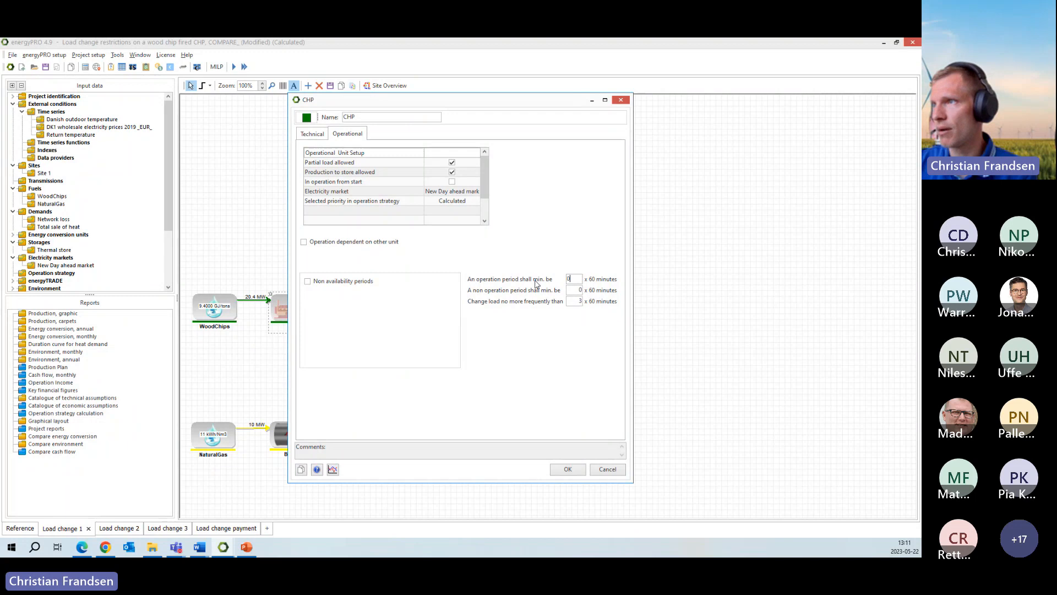
double_click(576, 280)
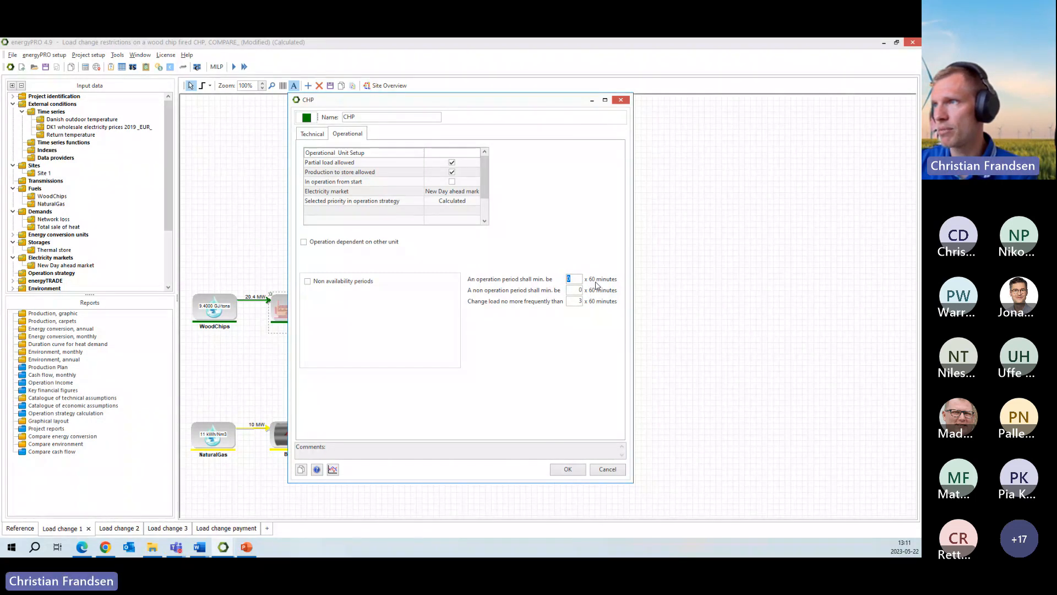
click(578, 290)
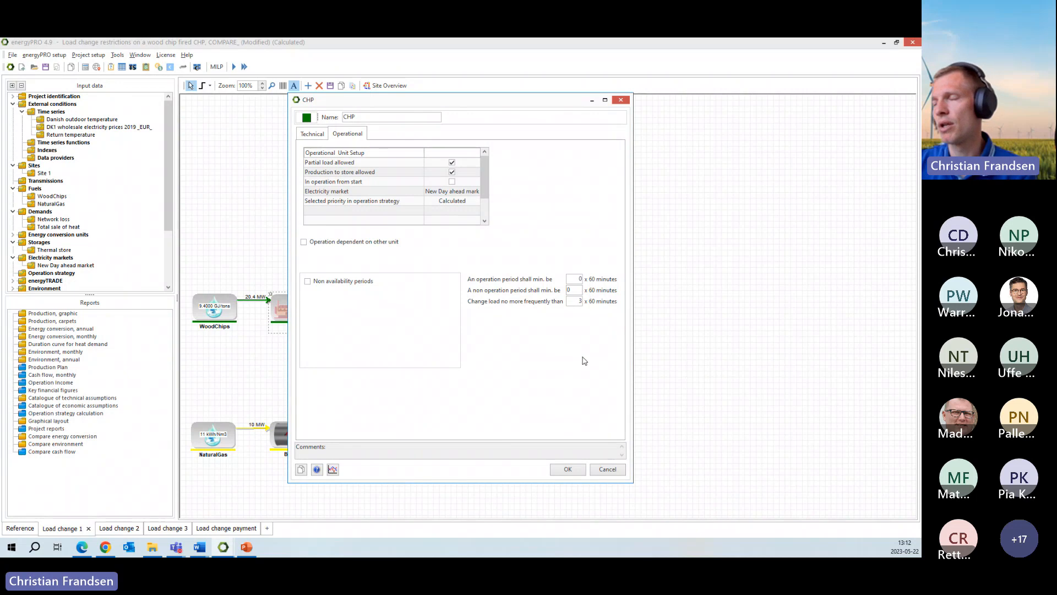
click(579, 300)
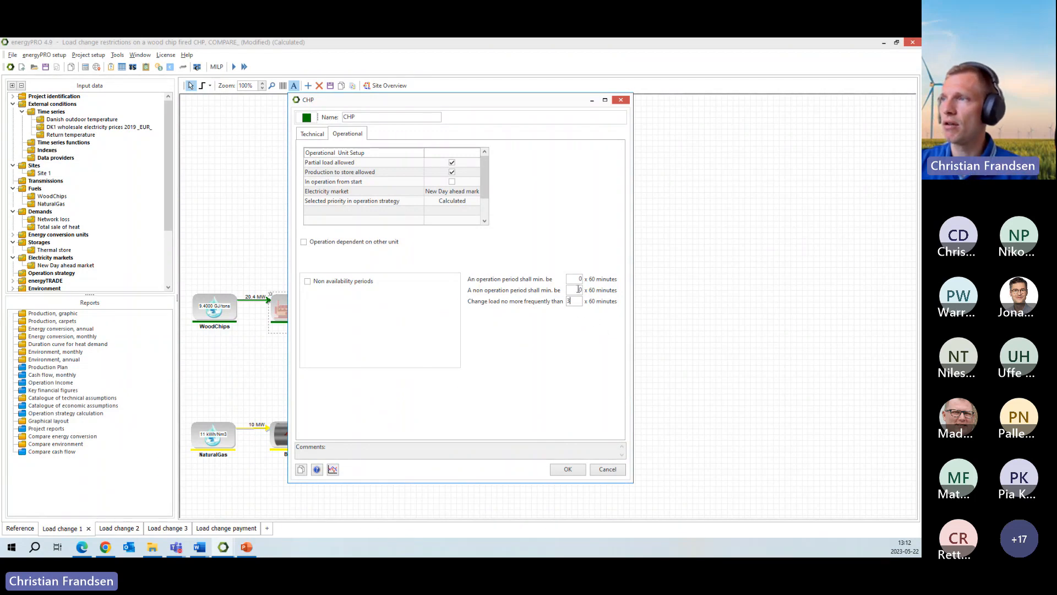
- Try a minimum operation period of 2 x 60 minutes for the CHP, restore it to 0, and accept the settings
drag(574, 279, 549, 284)
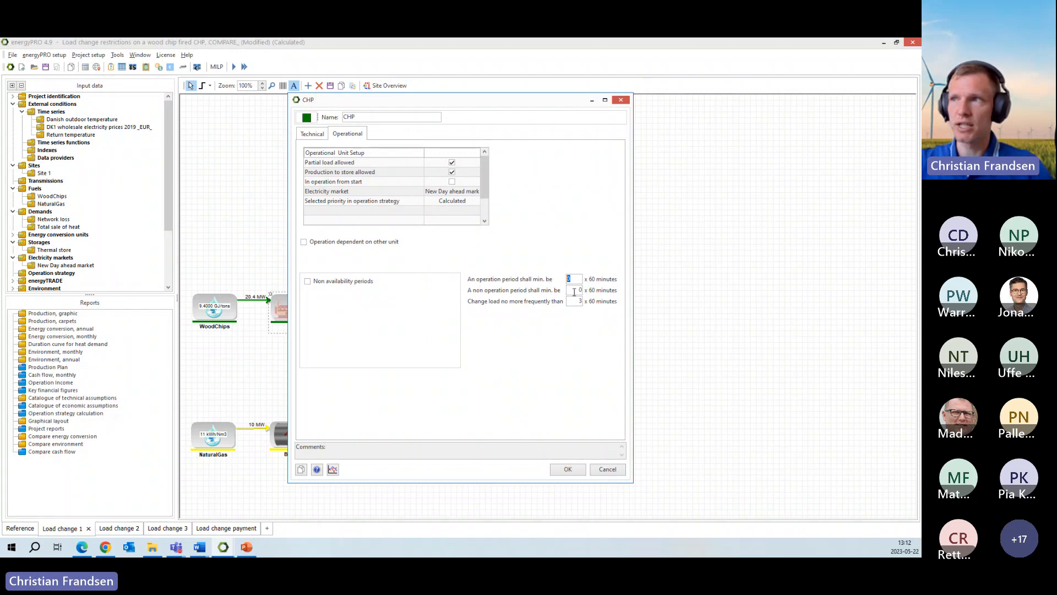
text(2)
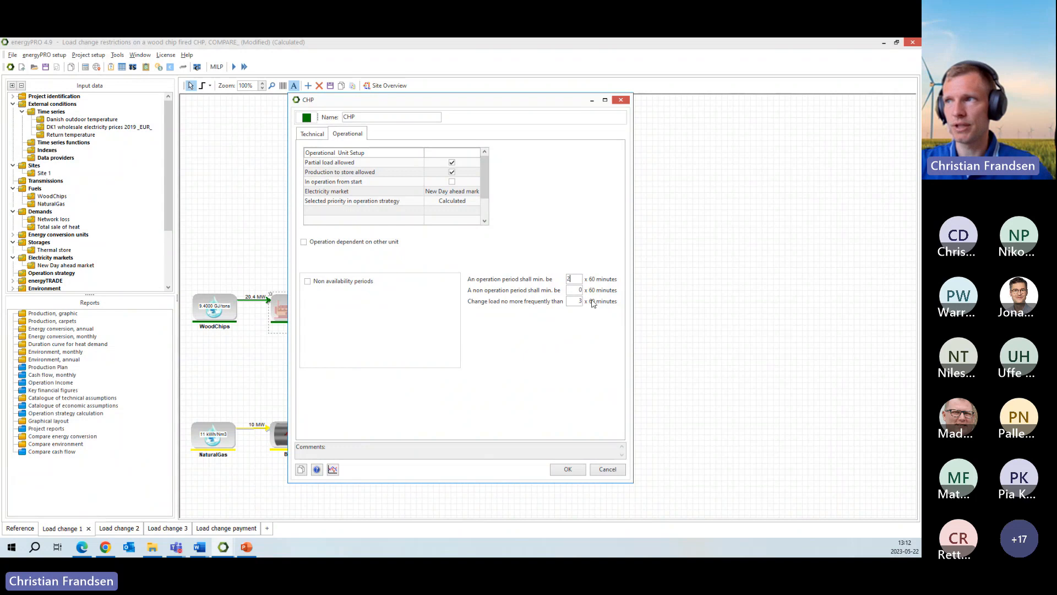
drag(575, 279, 551, 283)
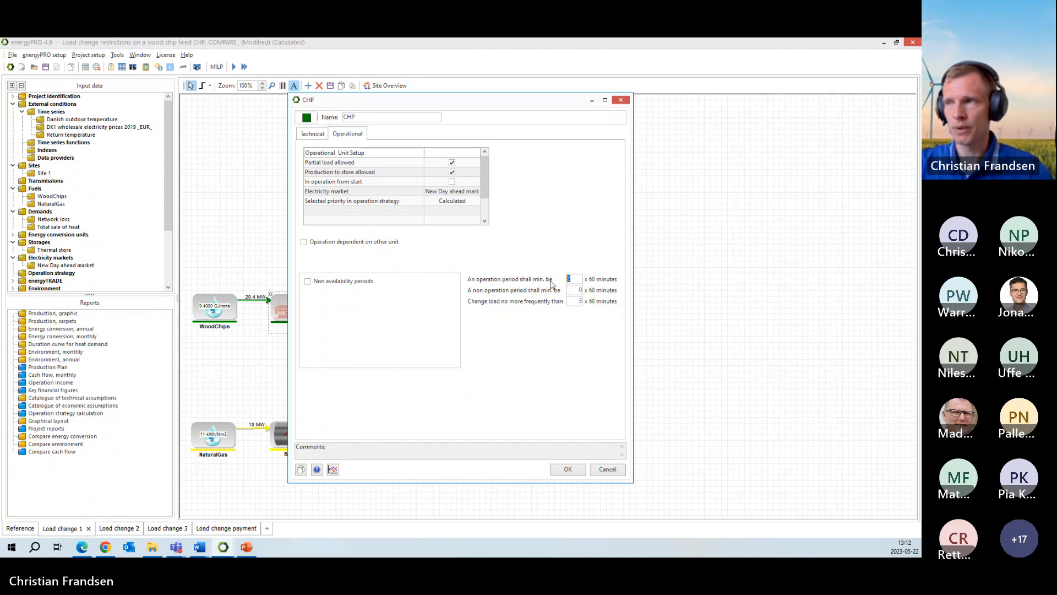
text(0)
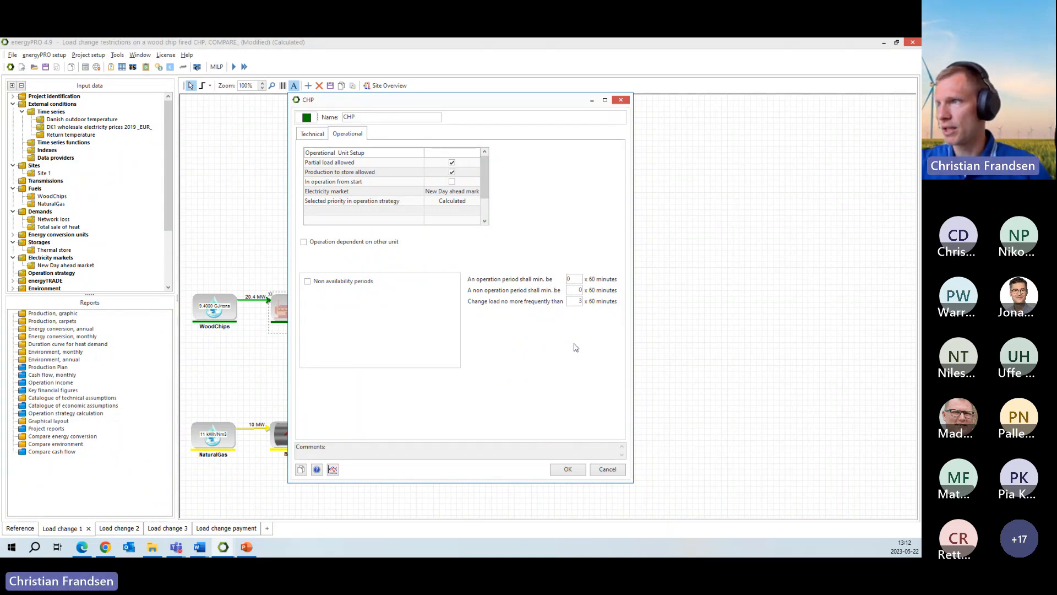
click(575, 288)
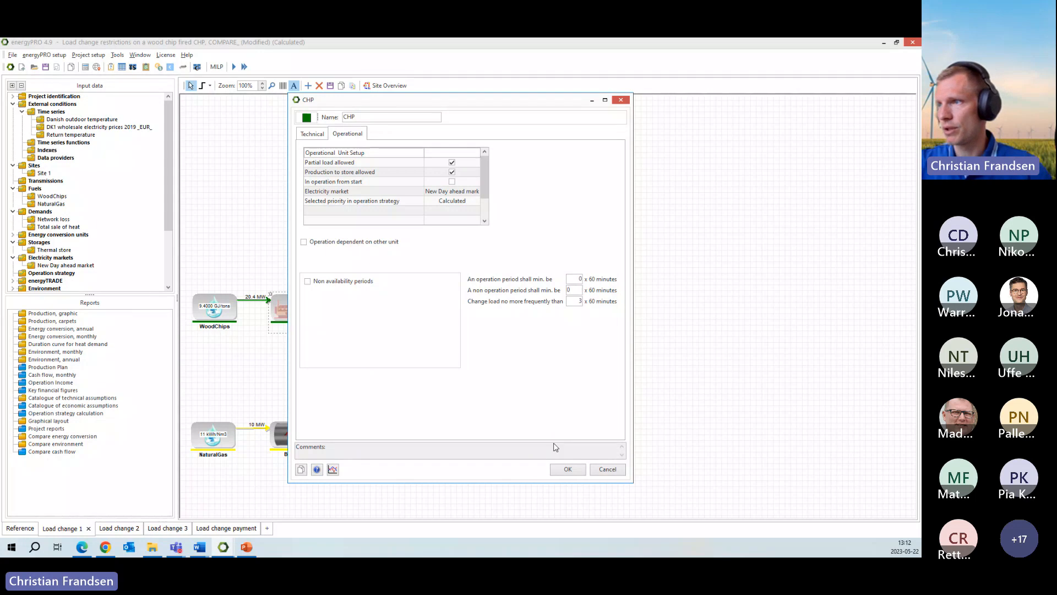
click(567, 471)
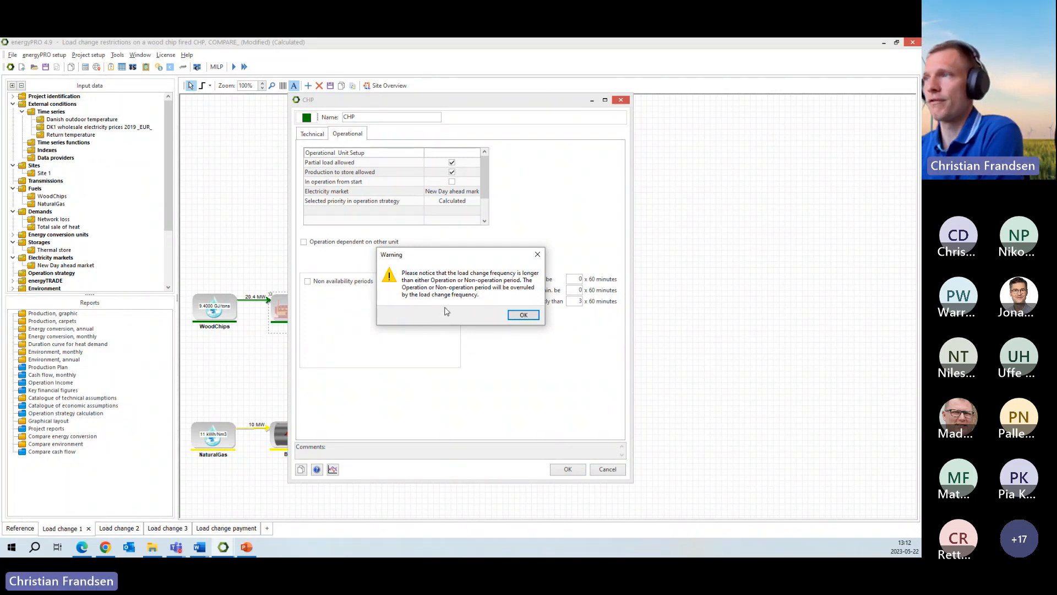
drag(481, 257, 441, 274)
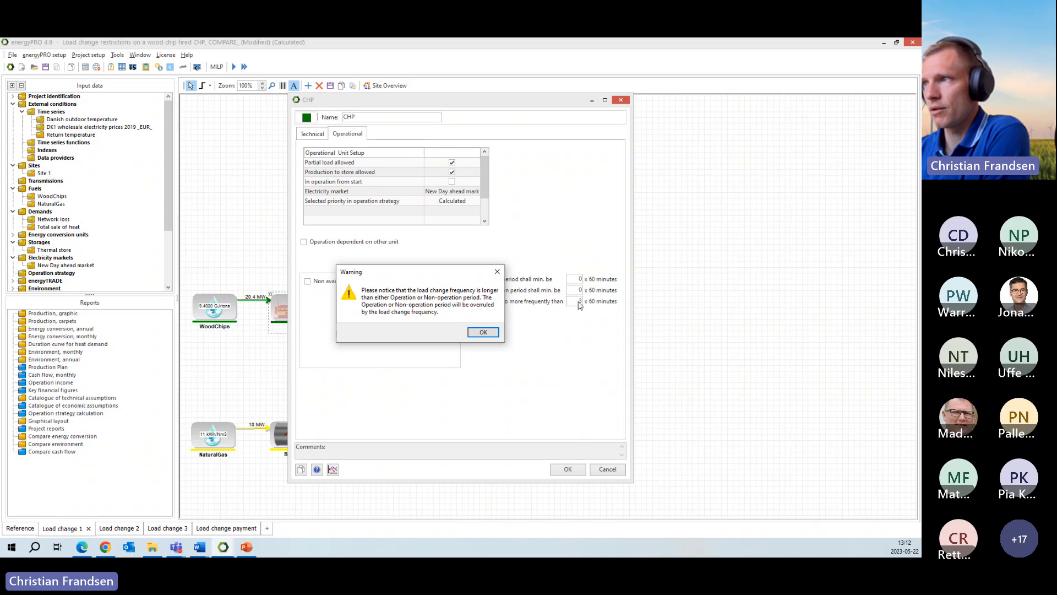
click(483, 332)
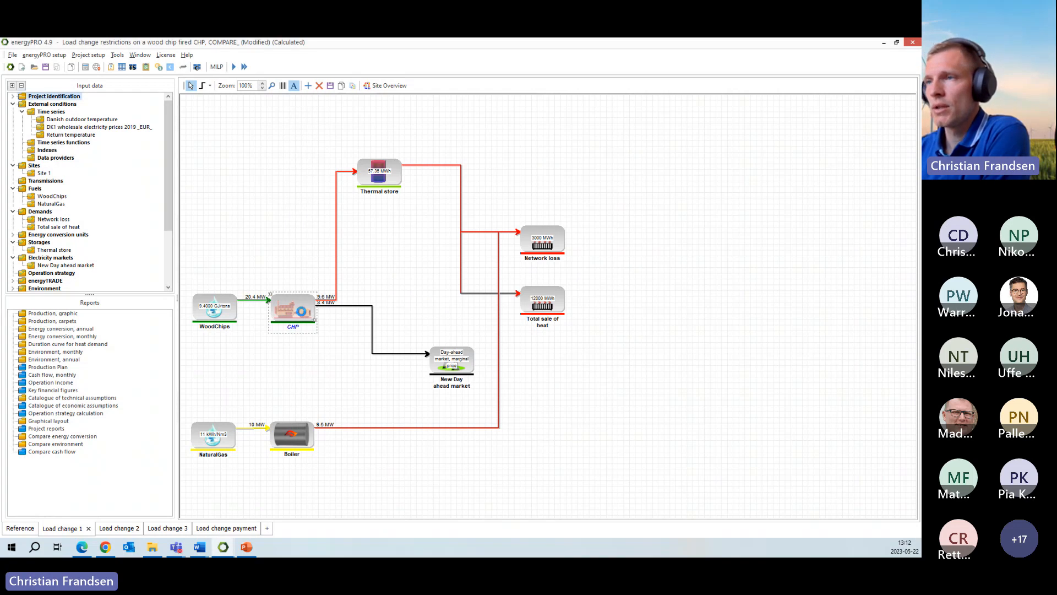
- Reopen the Load change 1 variant's CHP operational settings and set the minimum operation period to 6 x 60 minutes
double_click(293, 309)
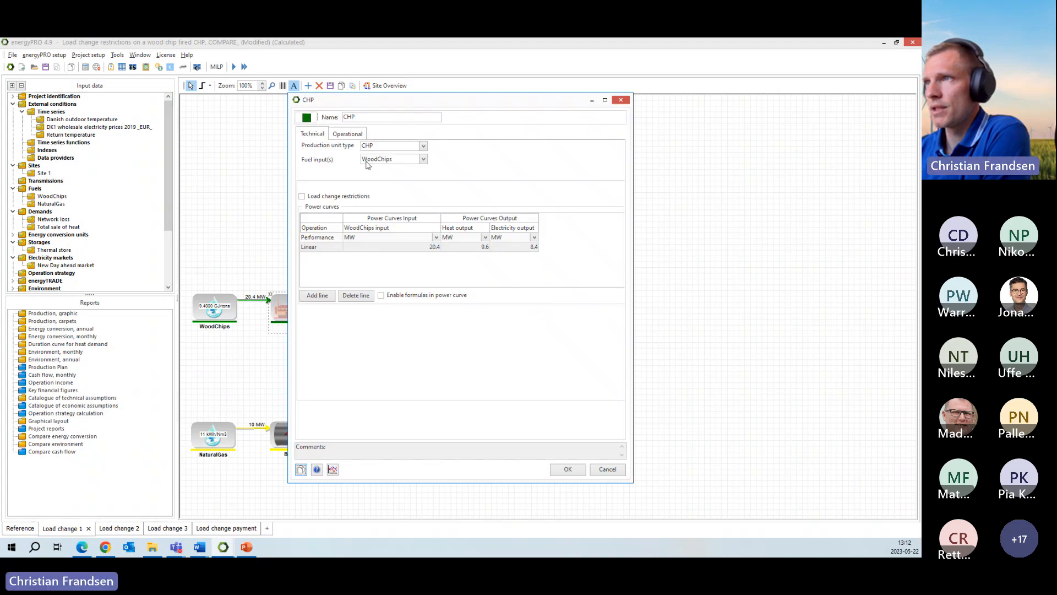
click(355, 137)
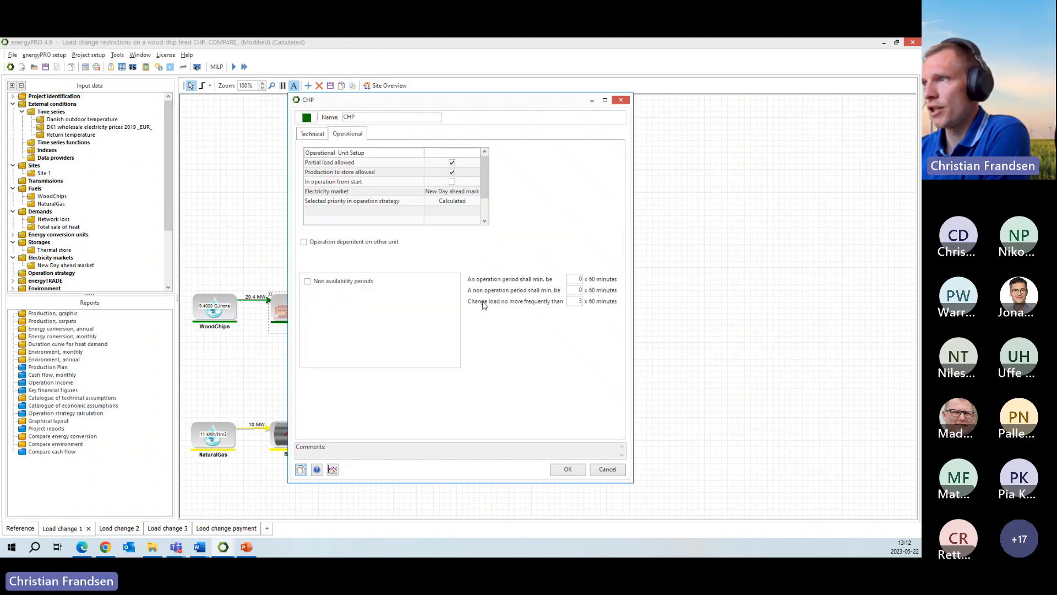
double_click(571, 302)
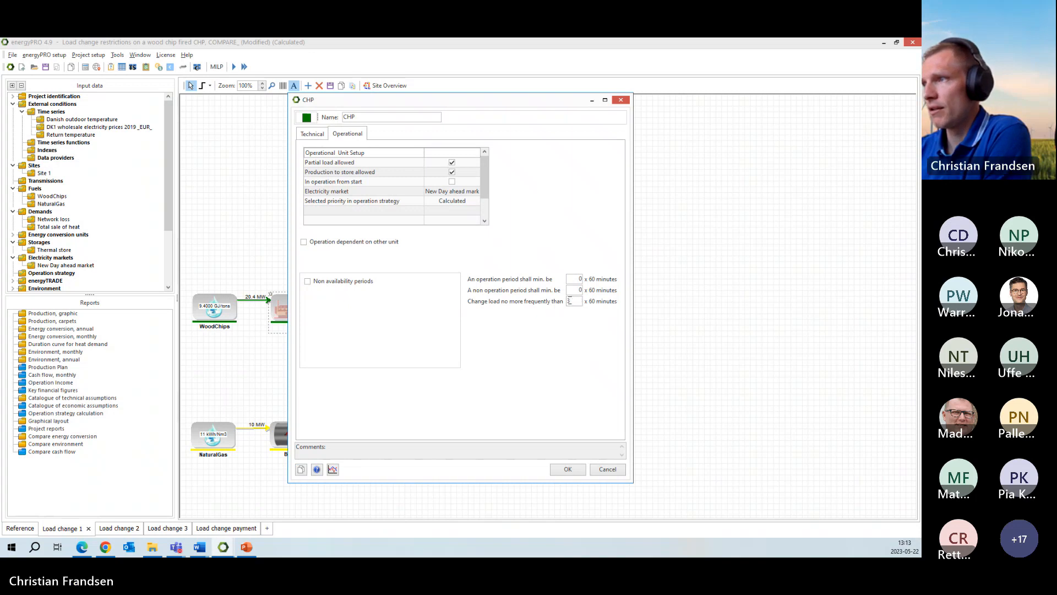
click(577, 290)
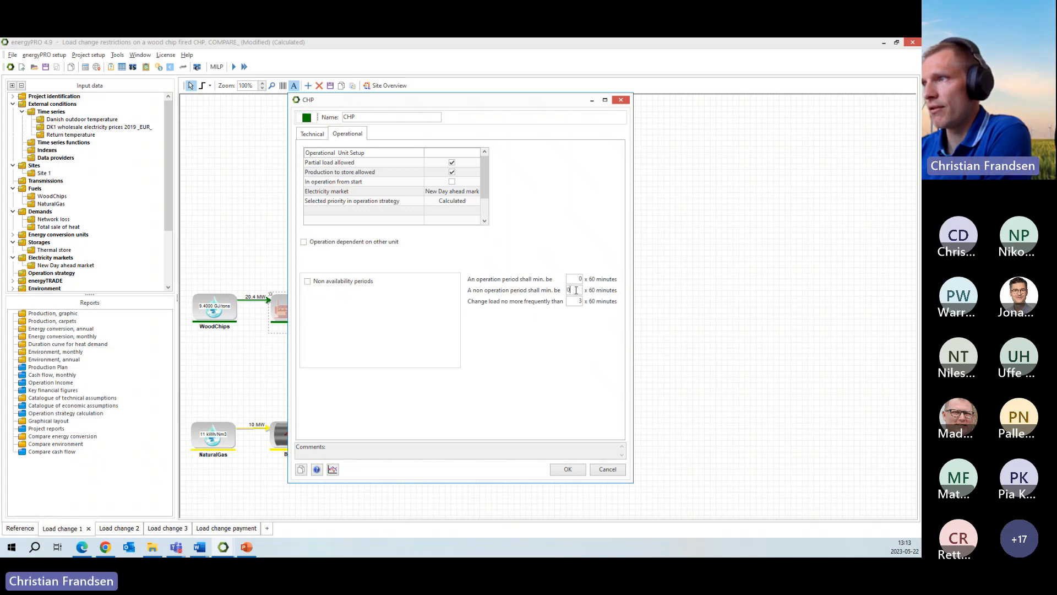
double_click(578, 280)
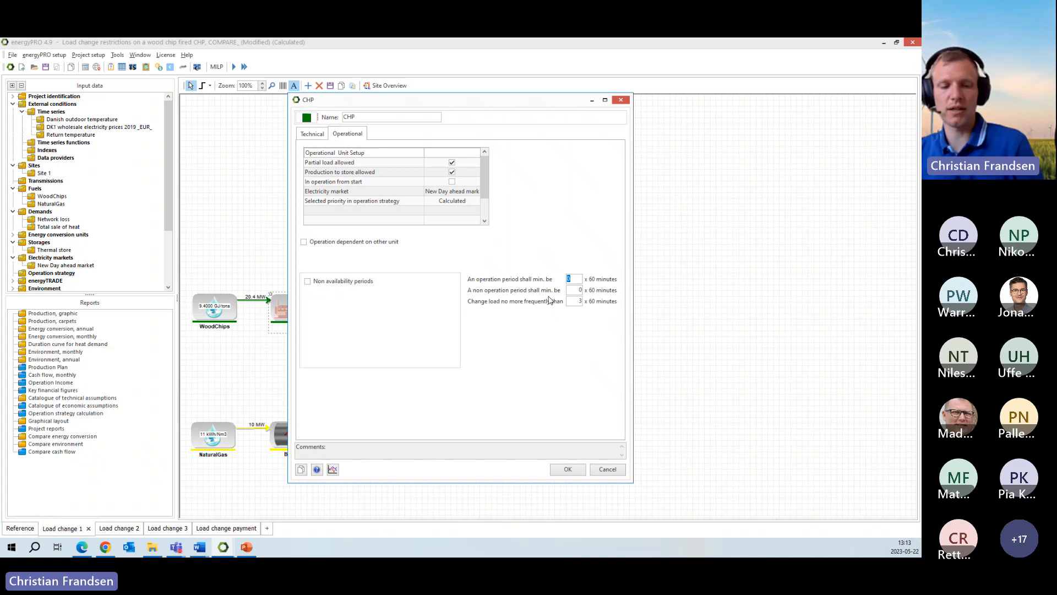
click(577, 291)
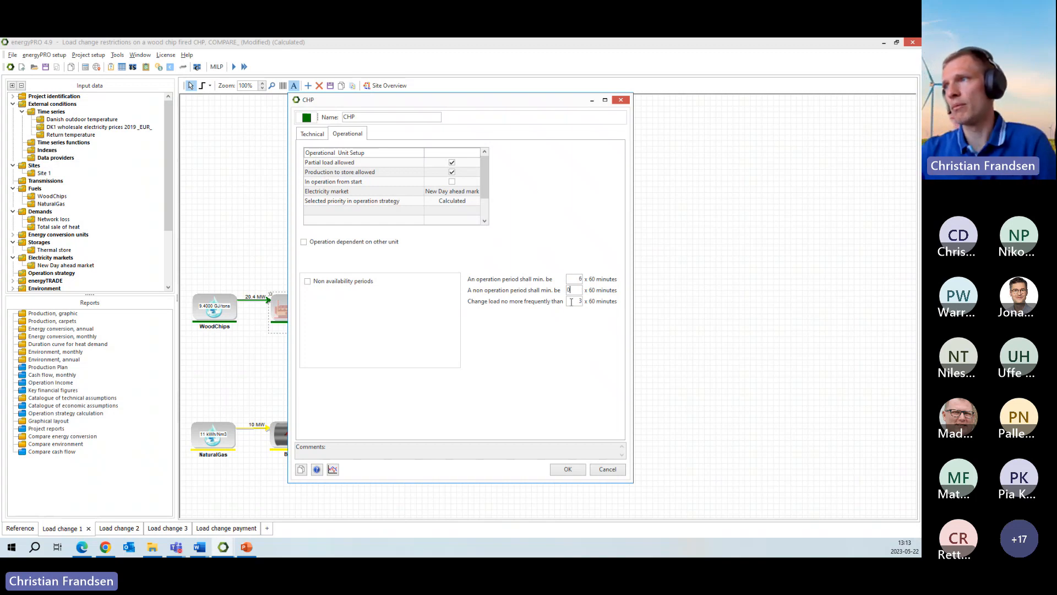
click(577, 279)
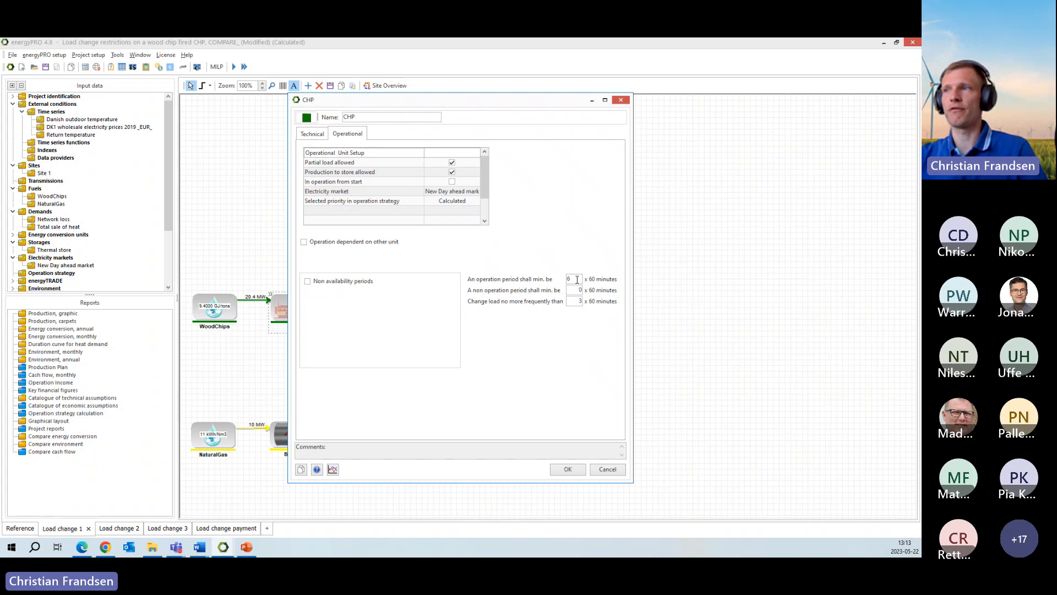
click(576, 302)
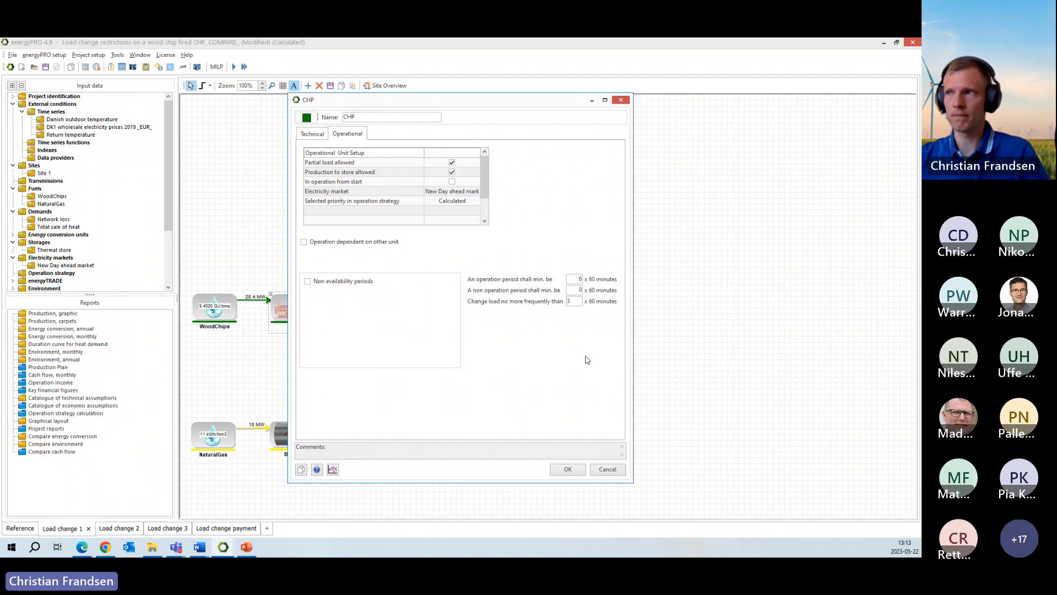
- Reset the CHP's minimum operation period to 0 and close the settings without saving
double_click(575, 279)
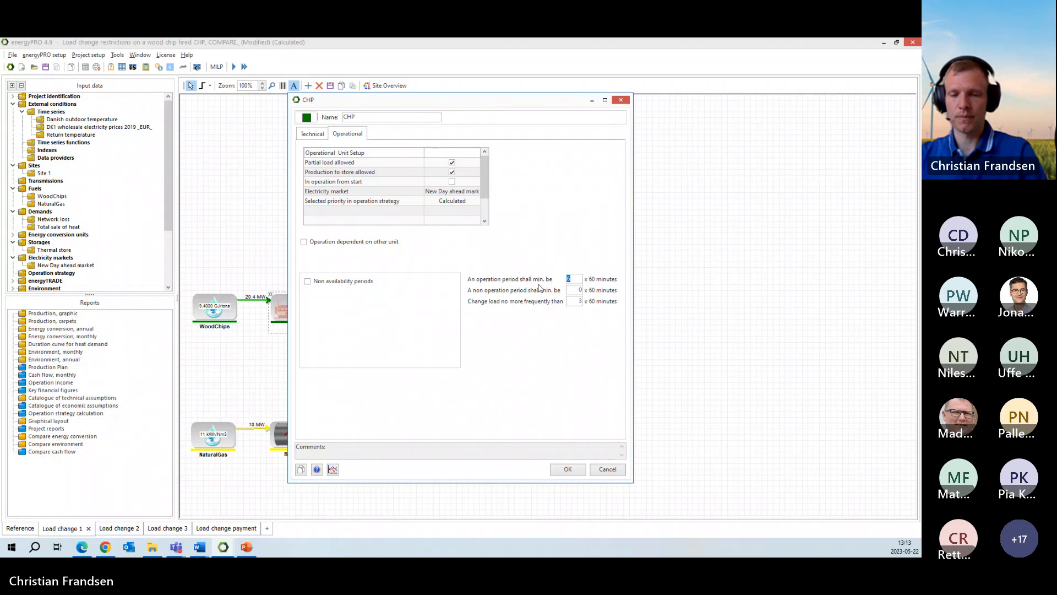
text(0)
key(Tab)
key(Tab)
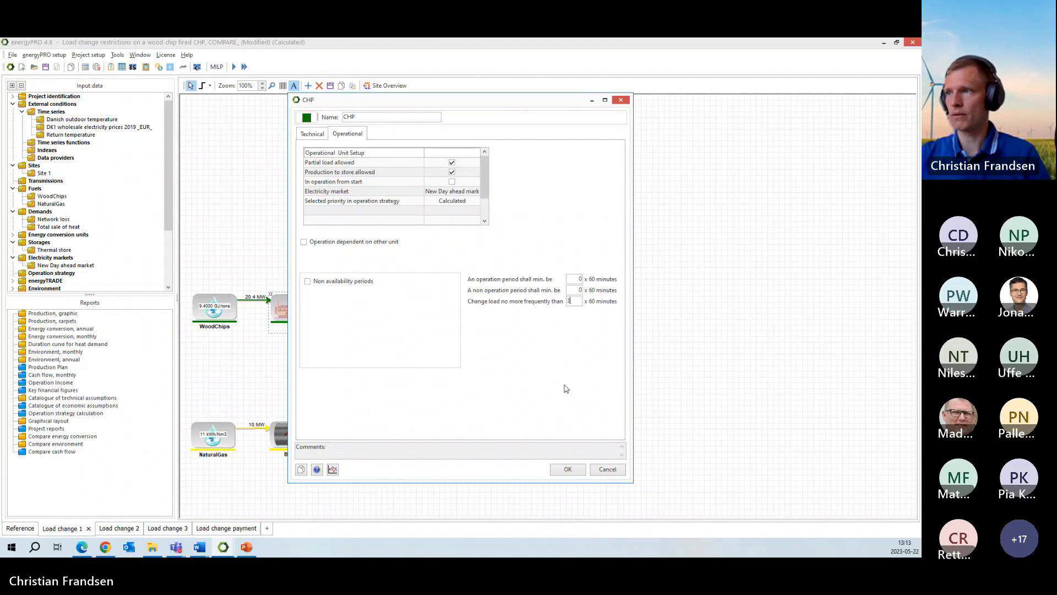
click(607, 469)
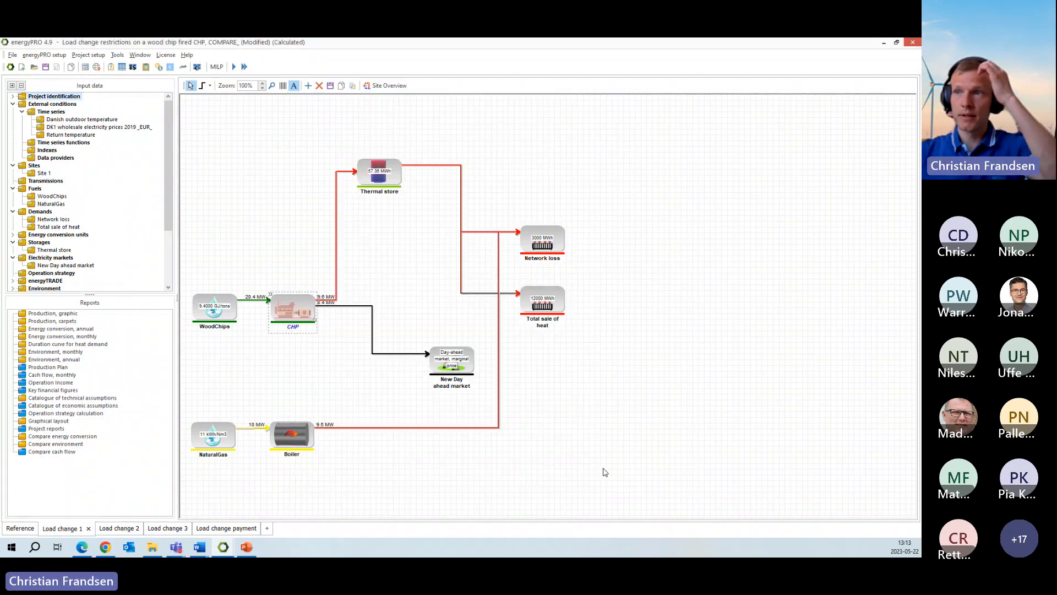
click(347, 372)
key(alt+Tab)
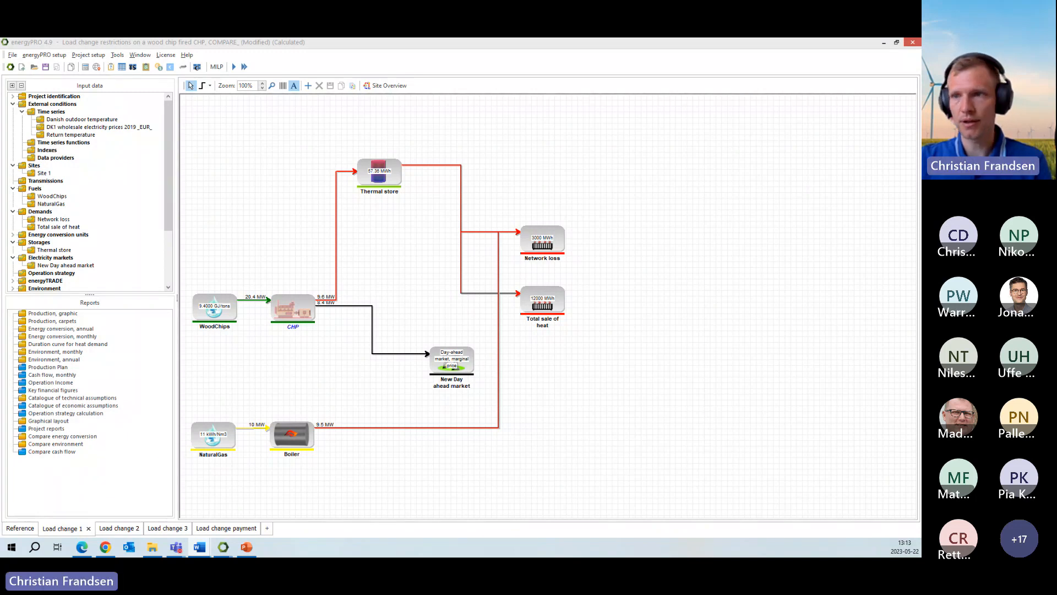
- Examine the CHP's load change energy type options and maximum ramp limits in the Load change 3 variant, and close them without changes
click(168, 530)
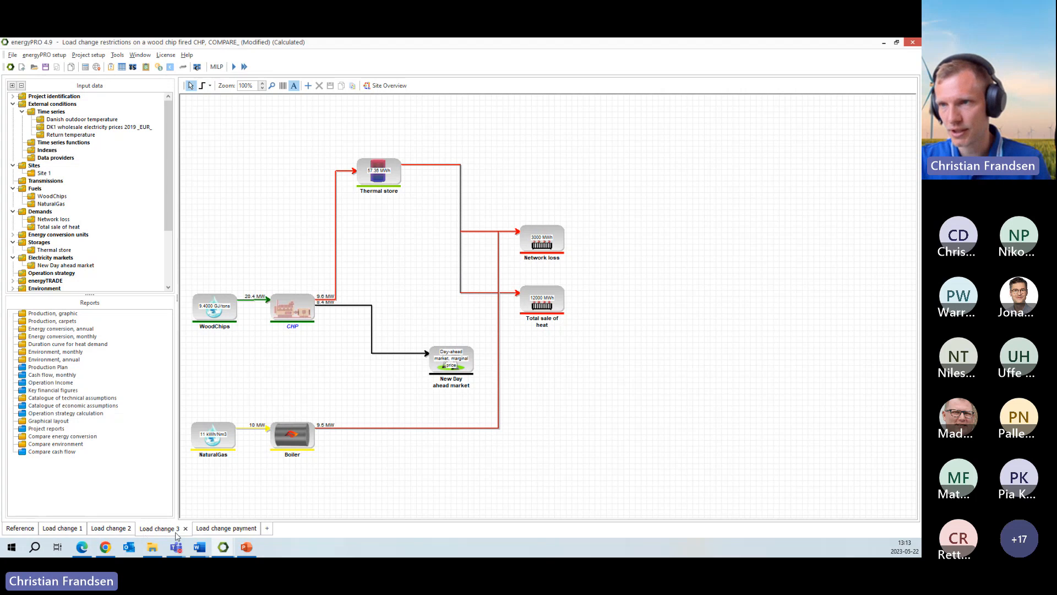
click(290, 306)
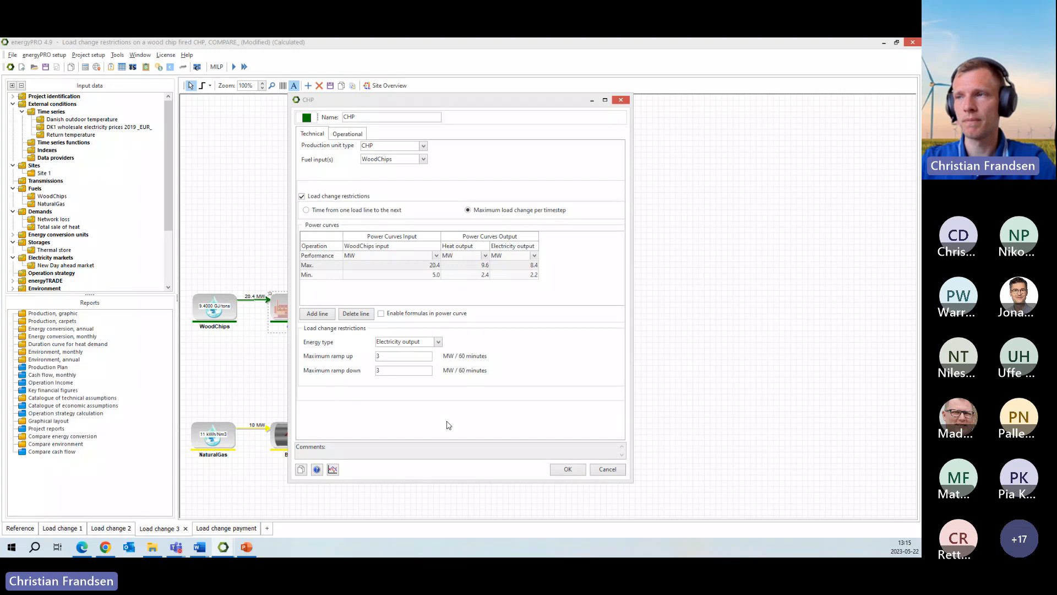
click(438, 341)
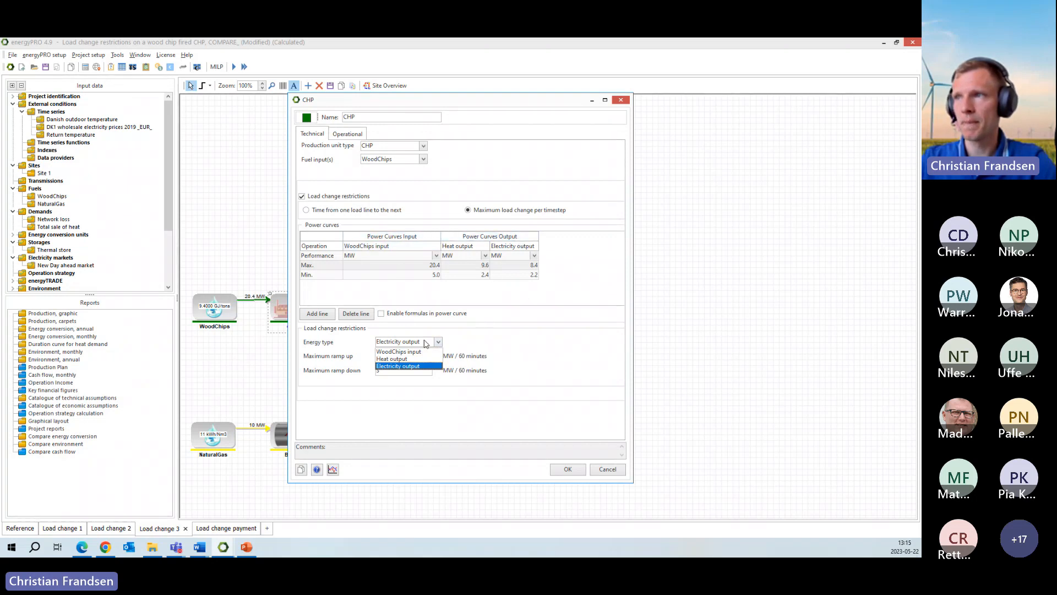
click(439, 344)
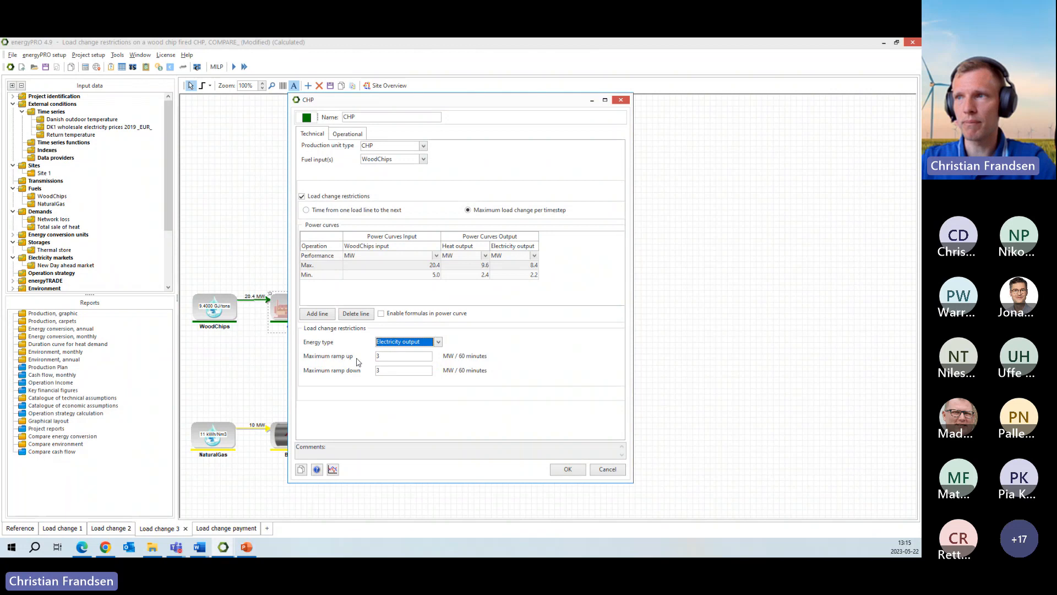
click(386, 358)
double_click(378, 356)
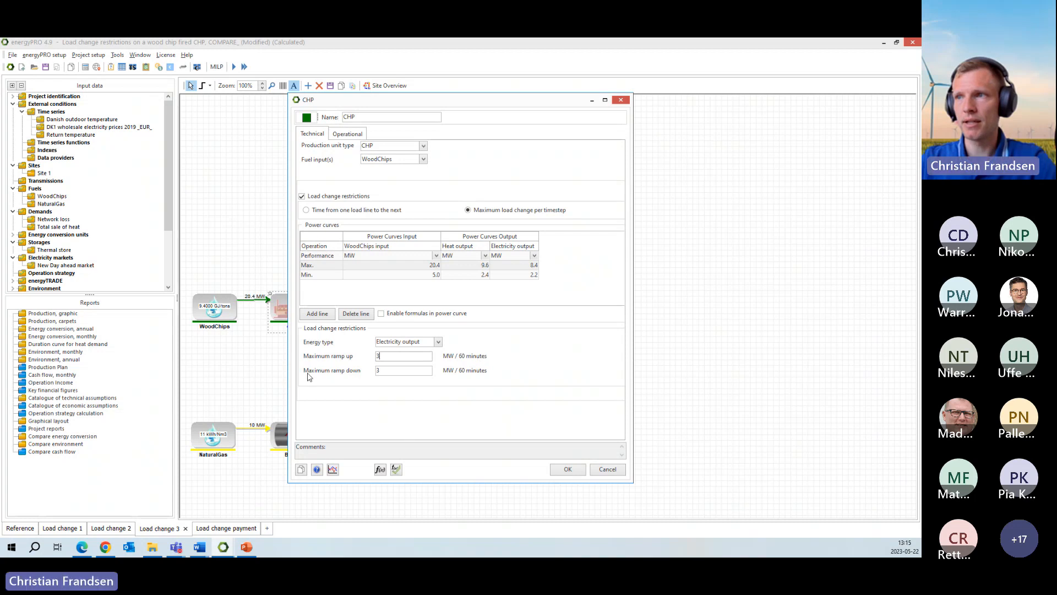
click(607, 469)
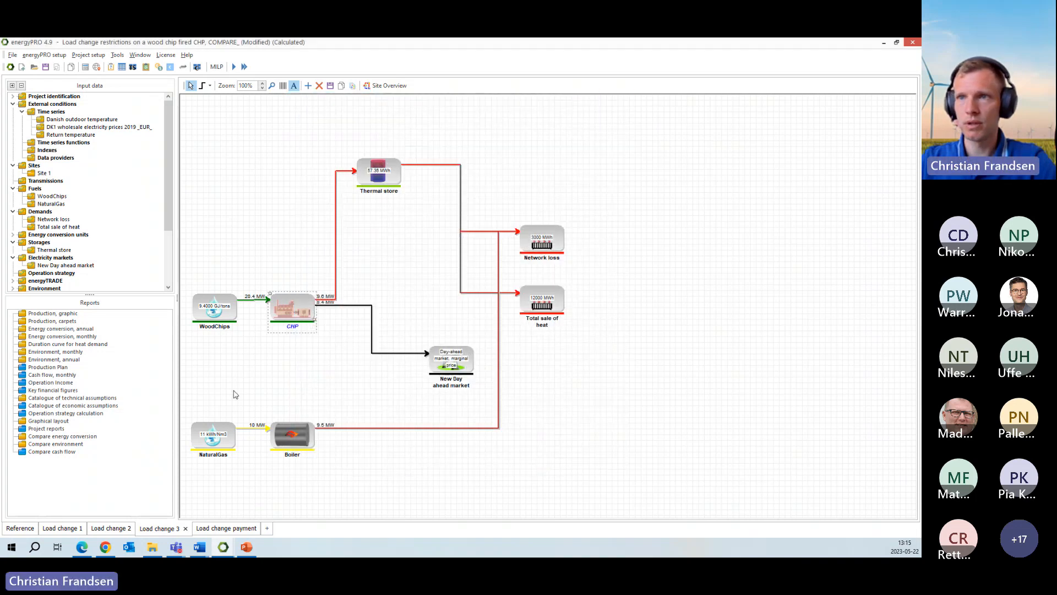
- Examine CHP production in the Load change 3 variant's graphic production report, and close it
double_click(61, 313)
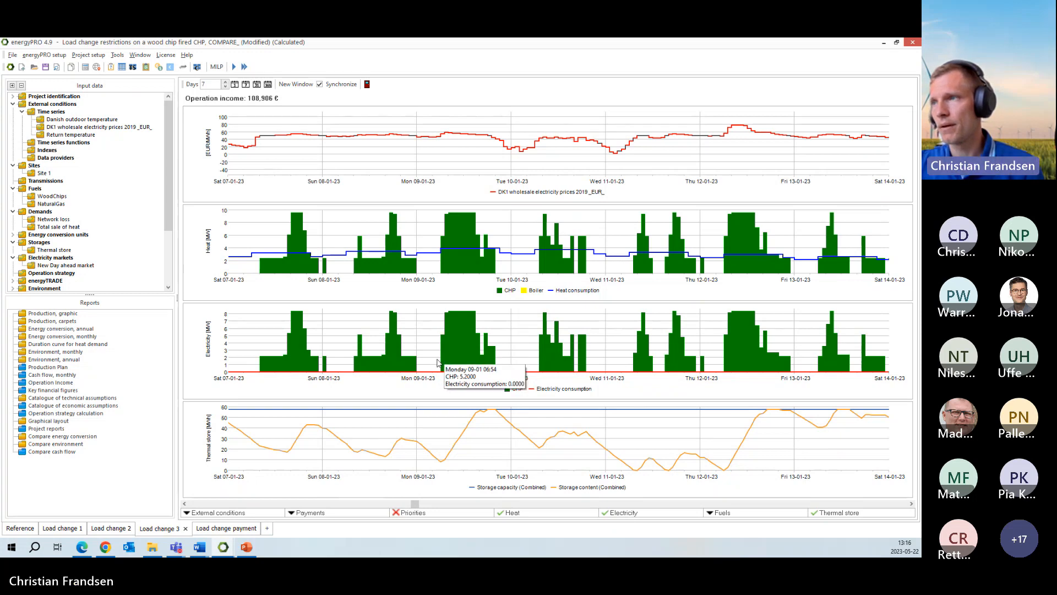
click(143, 250)
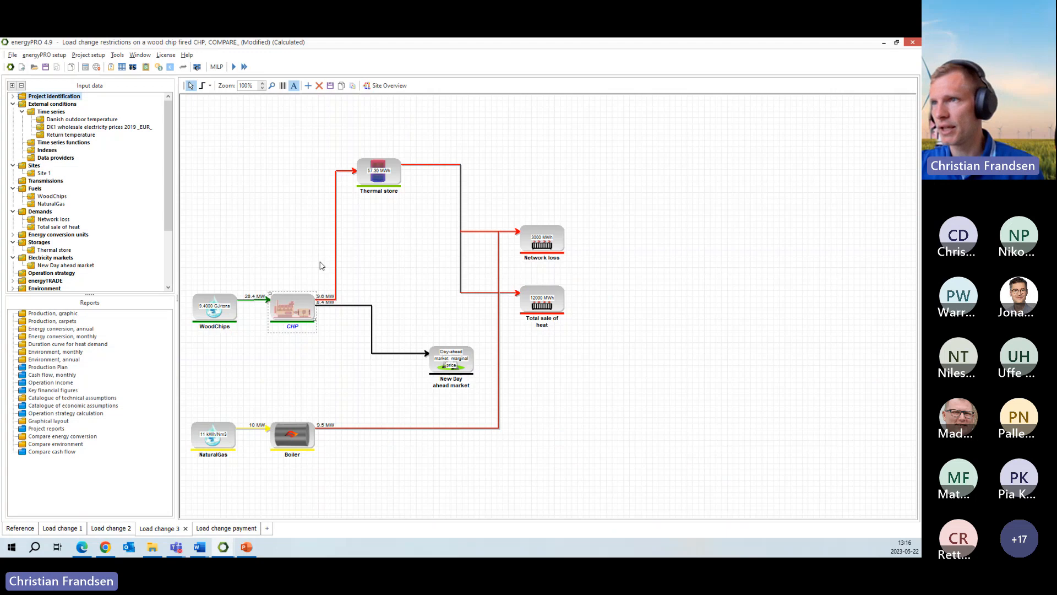
- Set the CHP's maximum ramp up and maximum ramp down to 1 MW / 60 minutes in the Load change 3 variant and recalculate
double_click(301, 305)
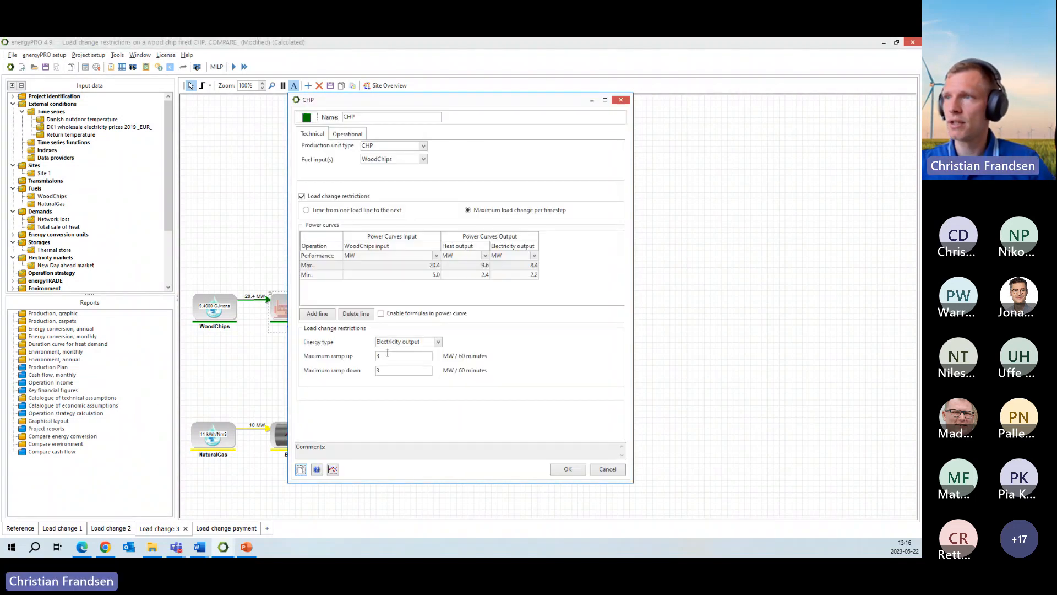
double_click(388, 354)
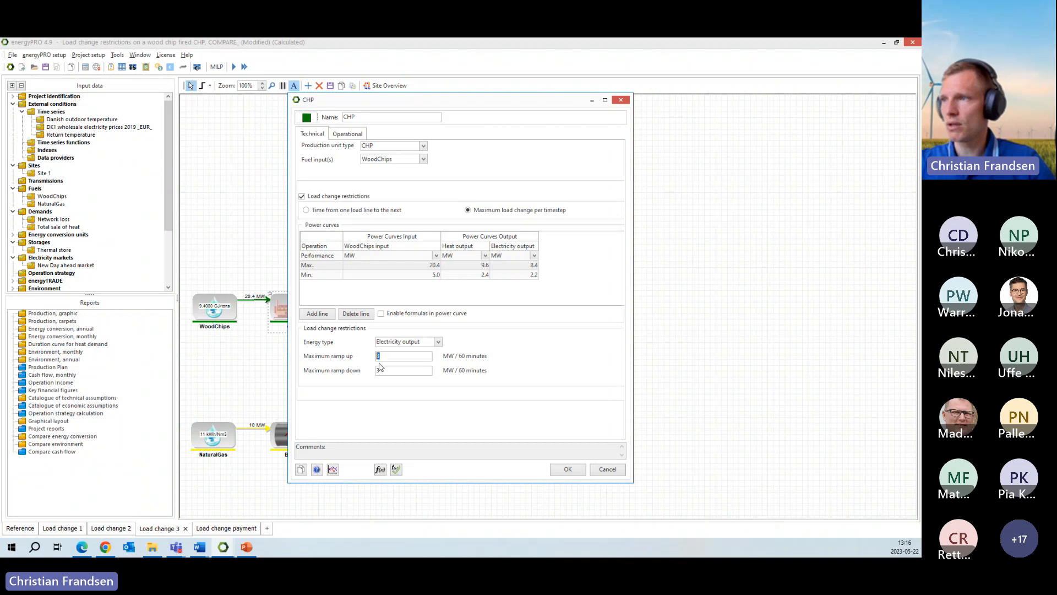
text(1)
key(Tab)
text(1)
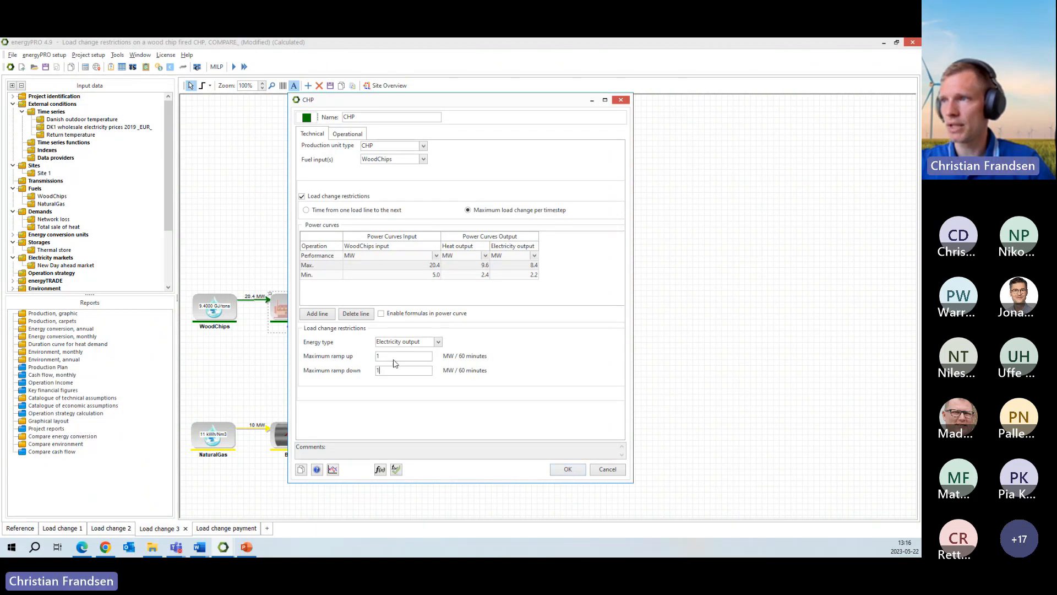
click(568, 470)
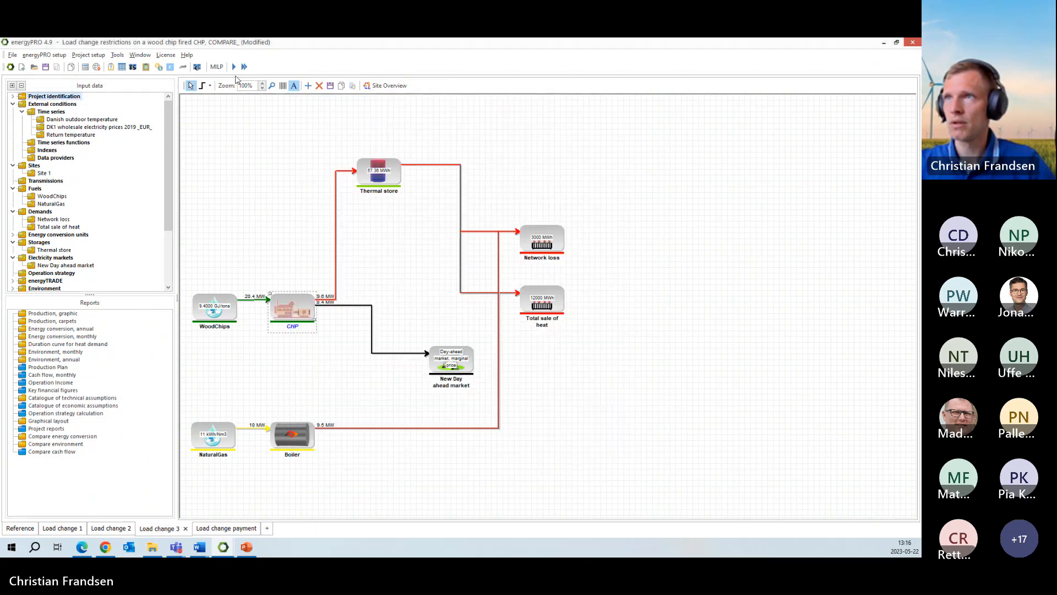
click(233, 67)
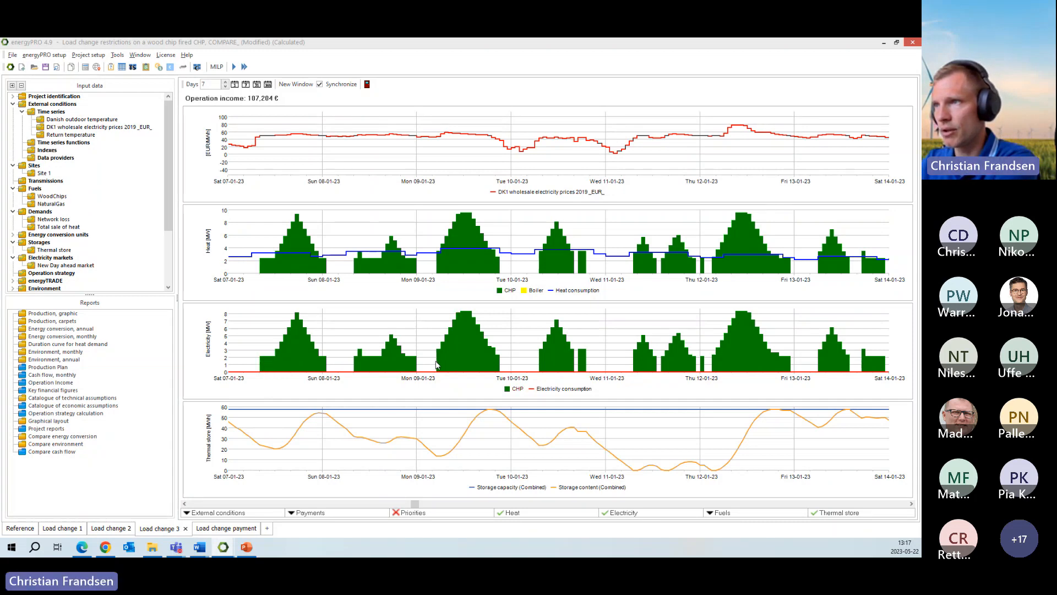
- Examine how the CHP's electricity production ramps on Monday 09-01 in the graphic production report, and close the report
mouse_move(440, 360)
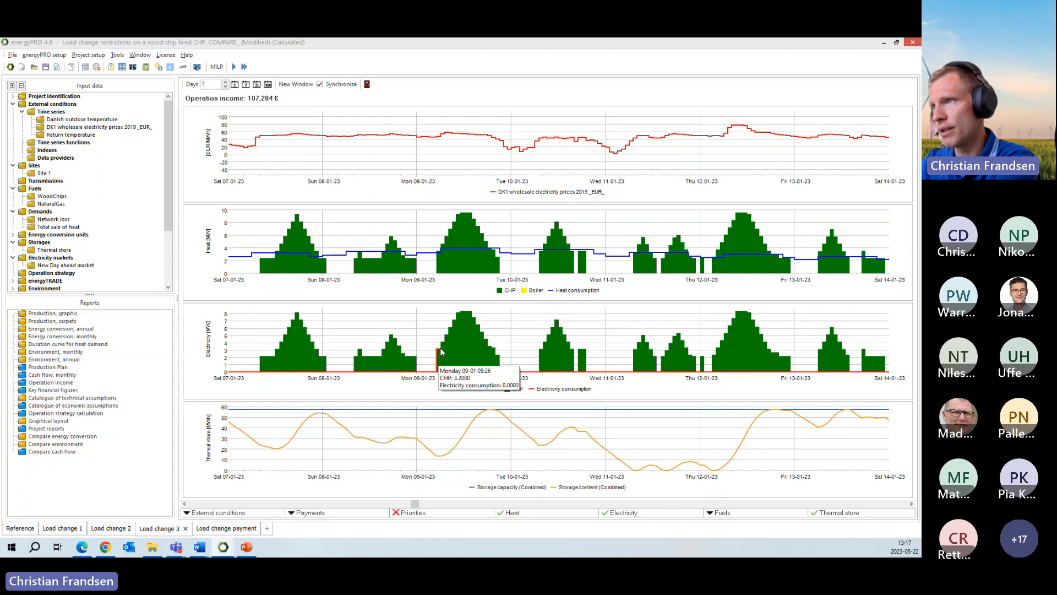
mouse_move(459, 321)
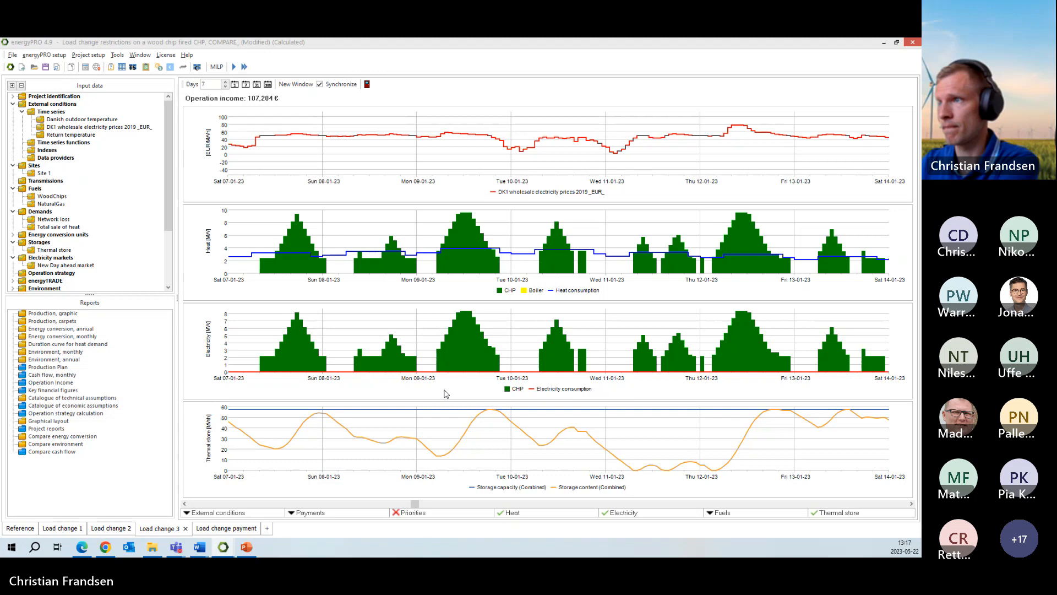
click(157, 203)
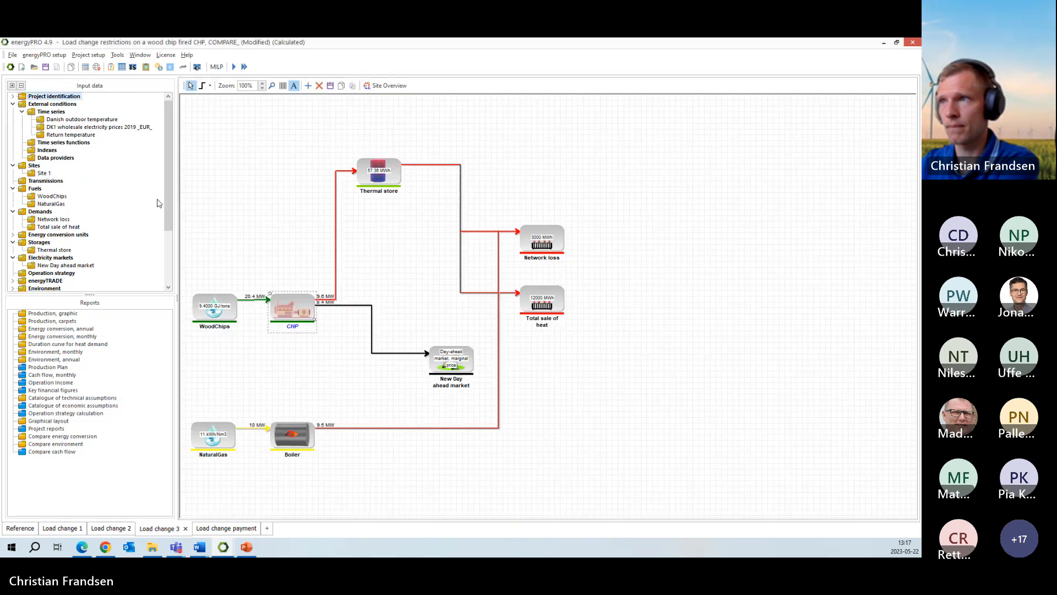
click(324, 369)
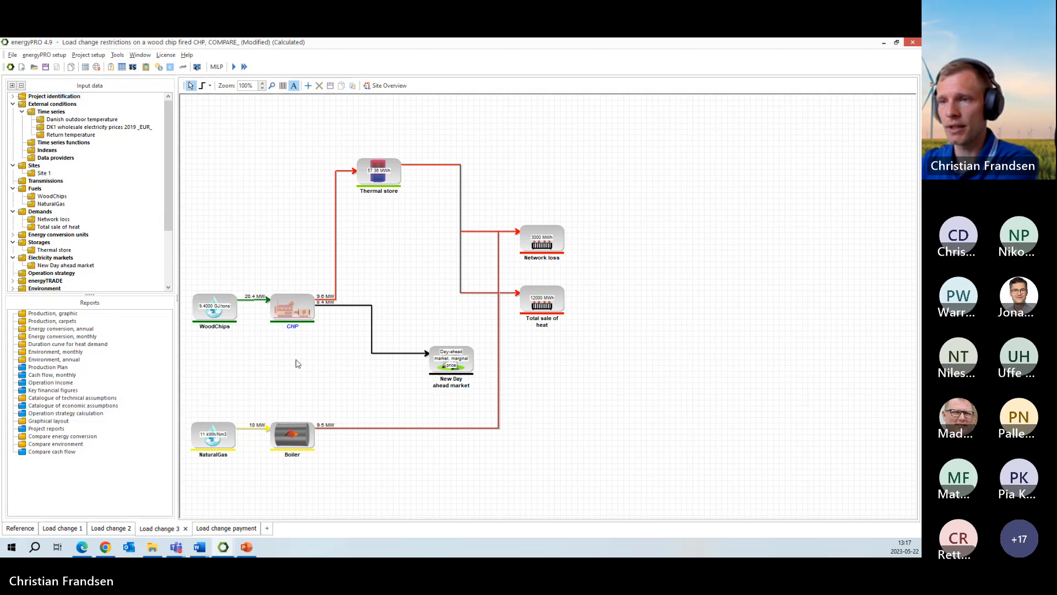
- Examine both load change restriction types for the CHP in the Load change 2 variant, cancel, and view the variant's graphic production report
click(110, 529)
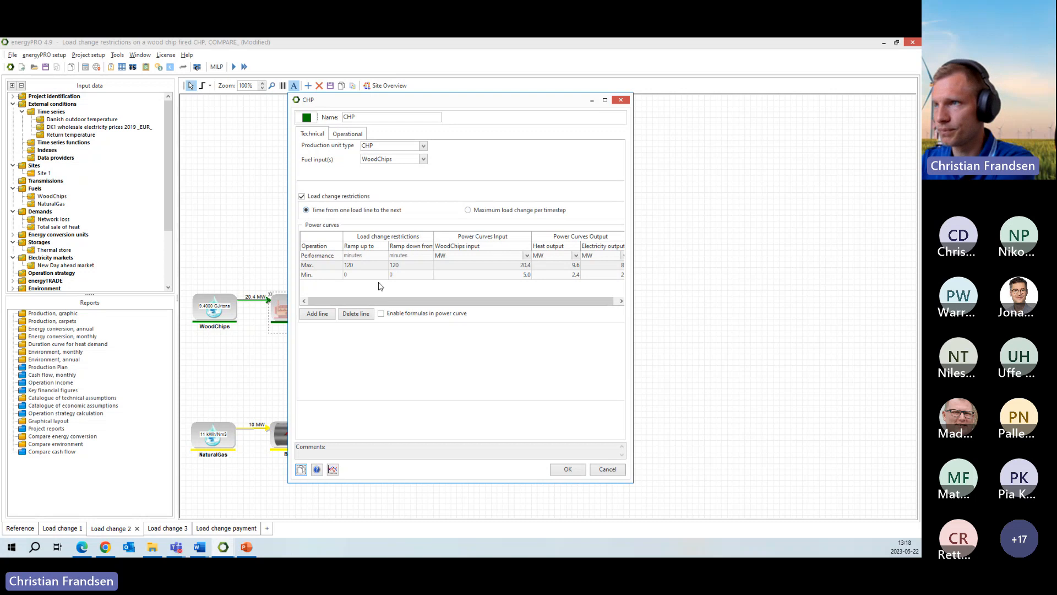
click(468, 210)
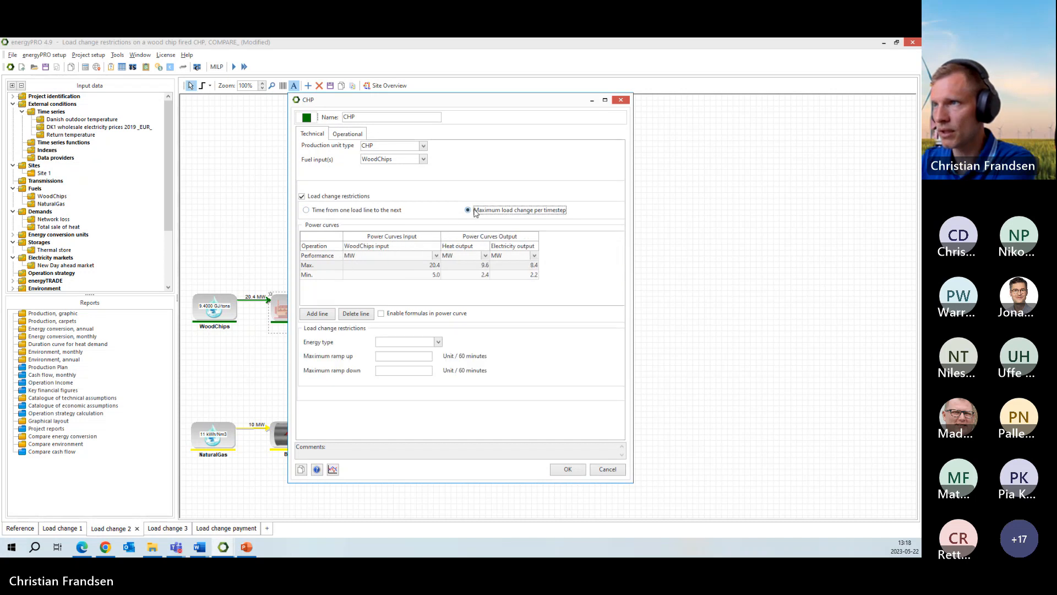
click(306, 210)
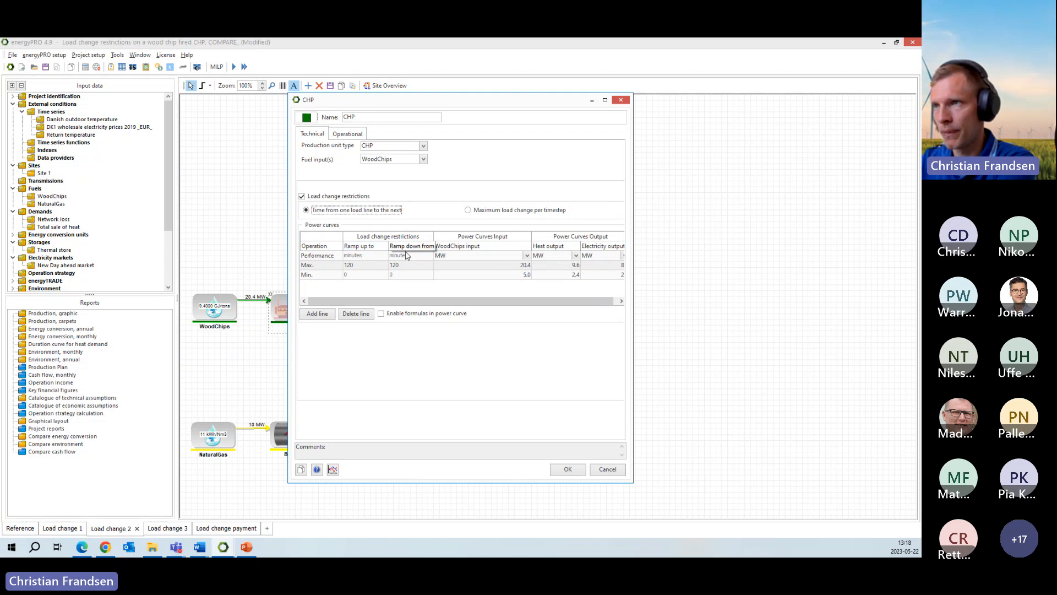
click(359, 268)
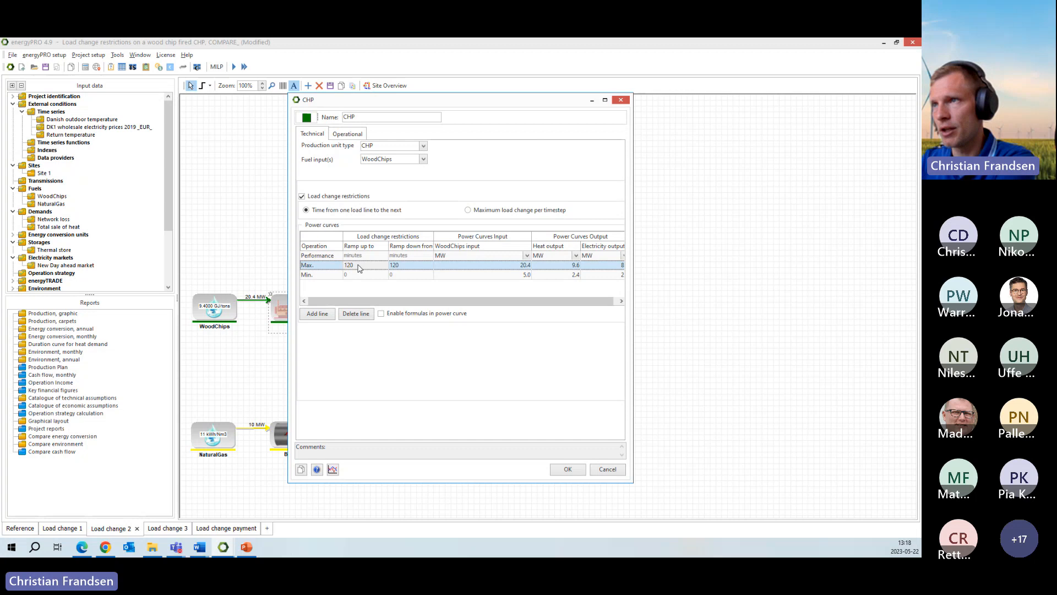
click(325, 277)
click(363, 267)
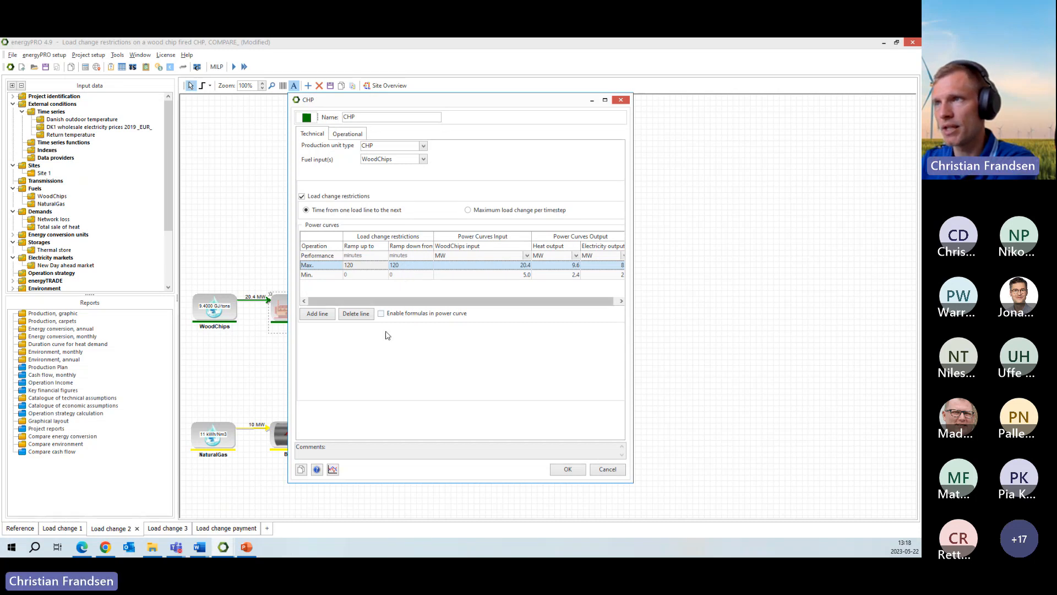
click(613, 470)
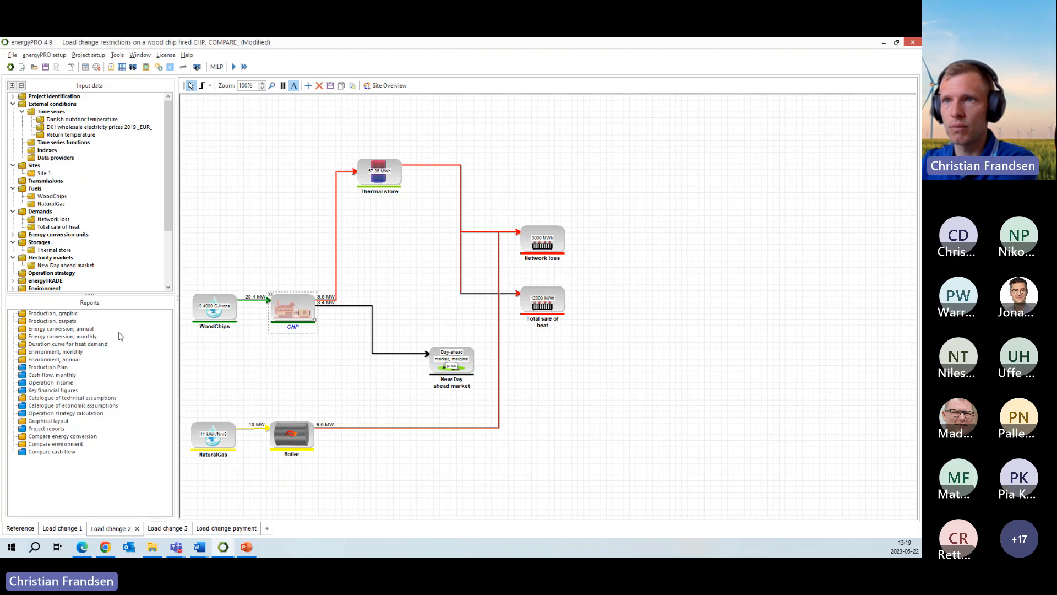
click(70, 315)
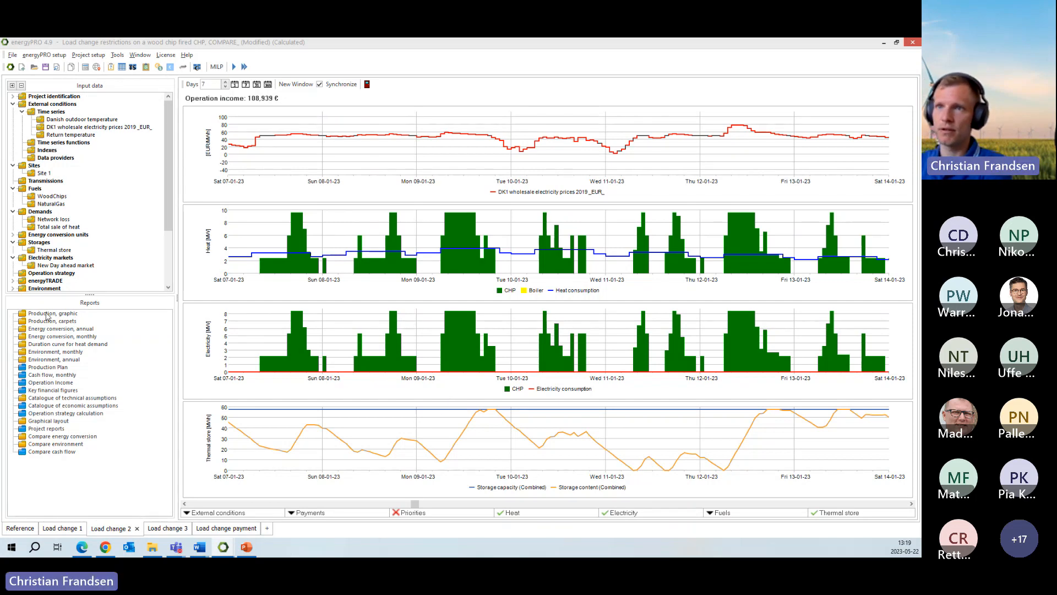
- Show the Reference variant's graphic production report in a separate window and dock it to the right half of the screen
click(24, 530)
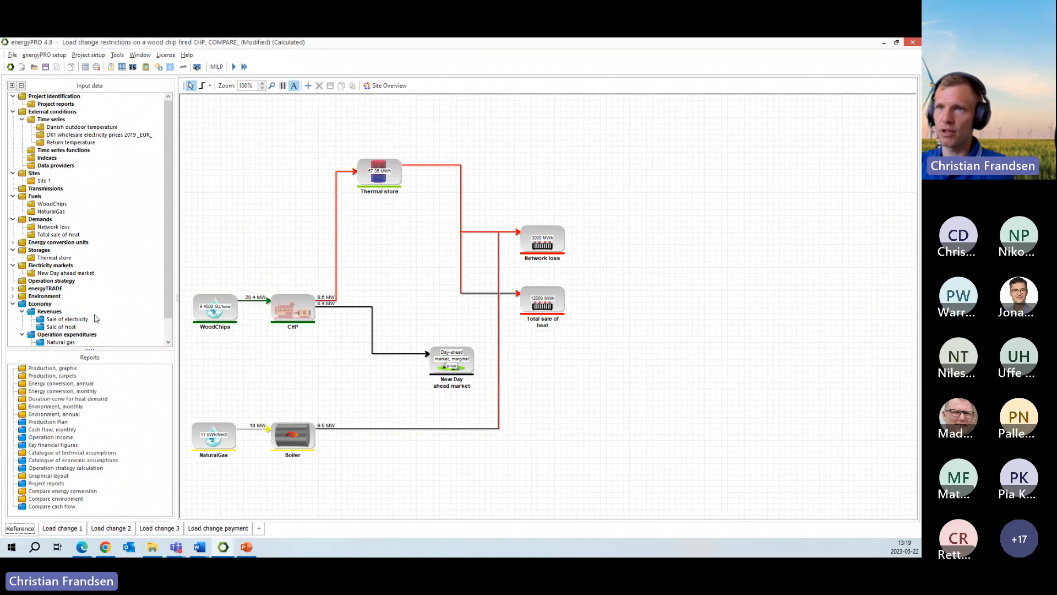
click(53, 368)
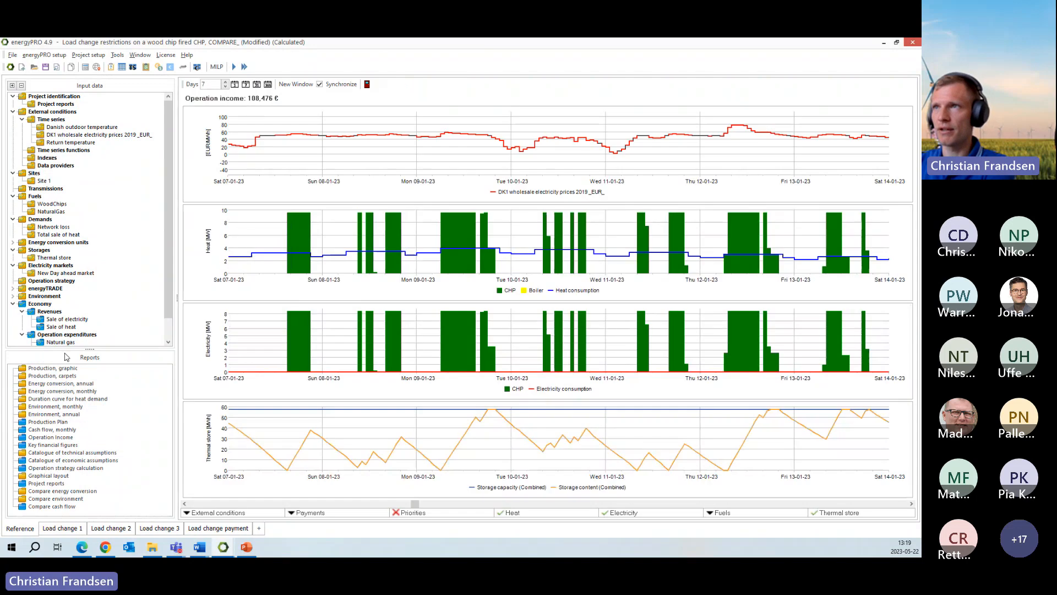
click(293, 84)
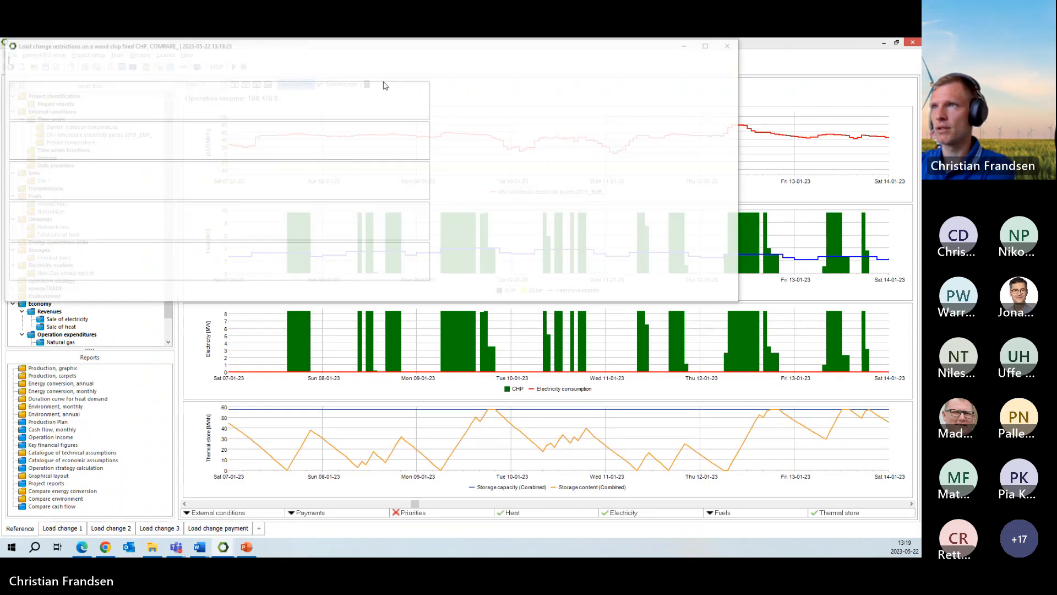
mouse_move(382, 50)
mouse_down()
mouse_move(29, 117)
mouse_move(0, 112)
mouse_move(0, 63)
mouse_move(78, 64)
mouse_move(77, 104)
mouse_up()
key(super+Left)
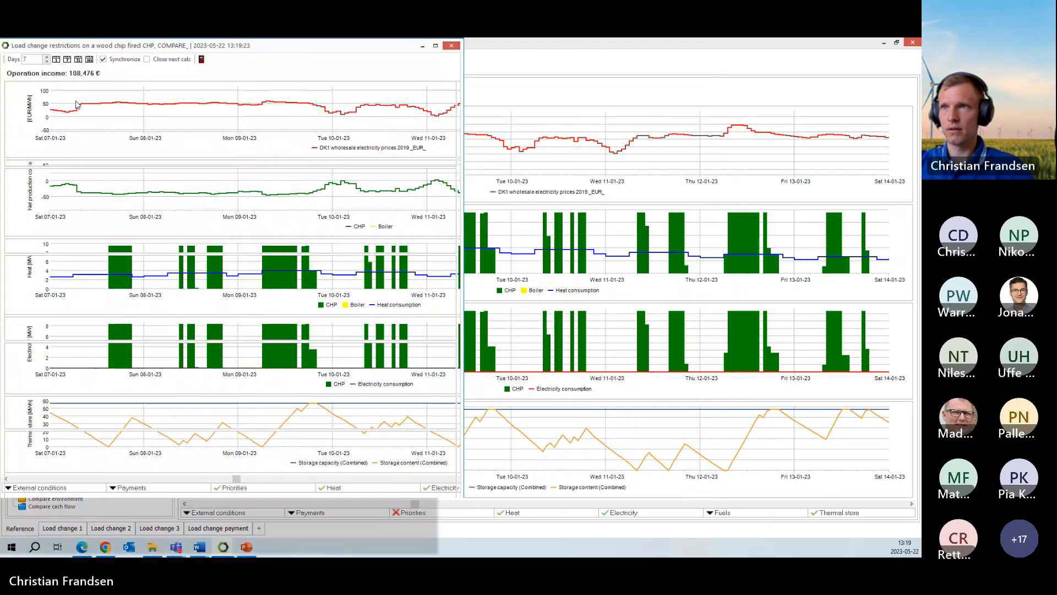
click(510, 47)
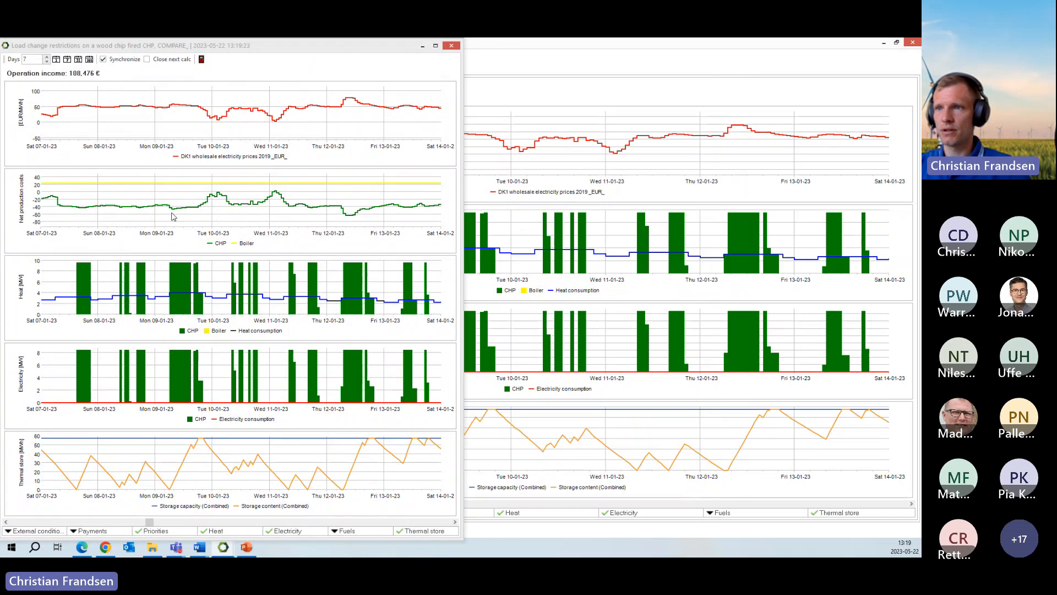
drag(377, 48, 920, 107)
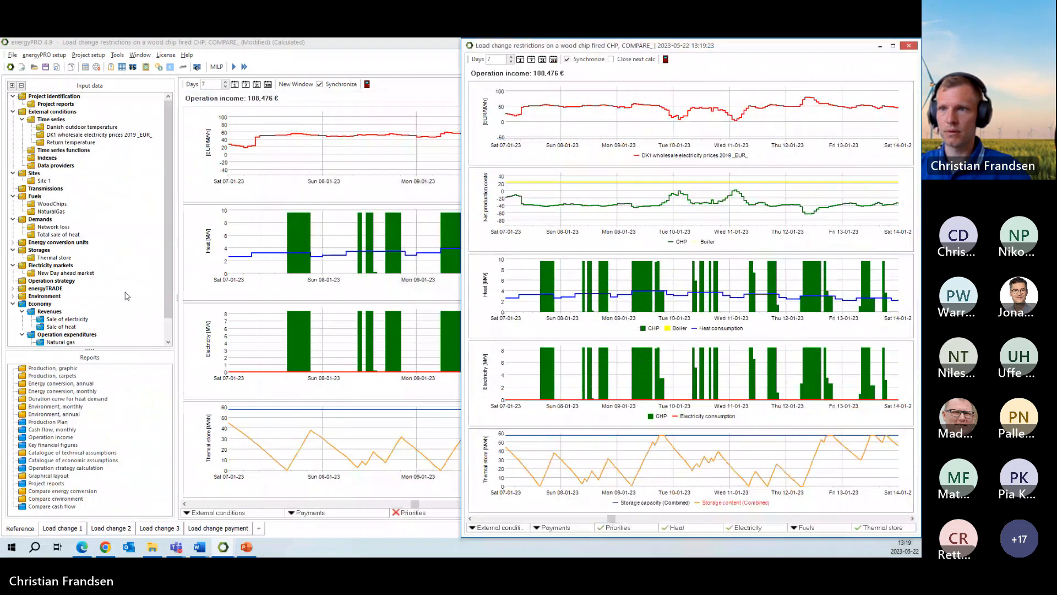
- Place the Load change 2 variant's graphic production report in a separate window beside the Reference one, compare them, and close the Load change 2 window
click(133, 332)
click(120, 531)
click(120, 530)
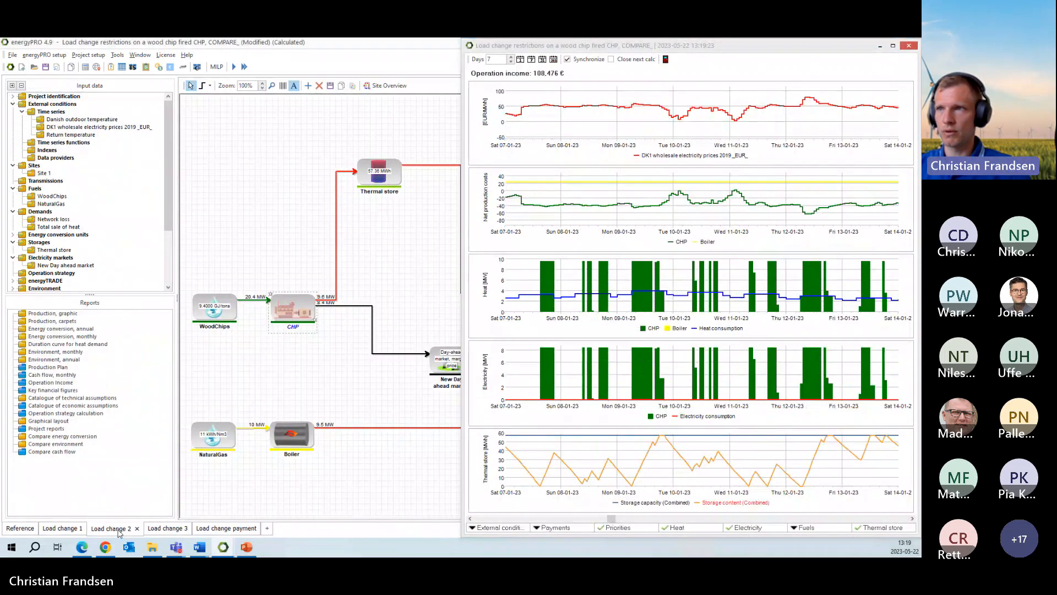
double_click(46, 313)
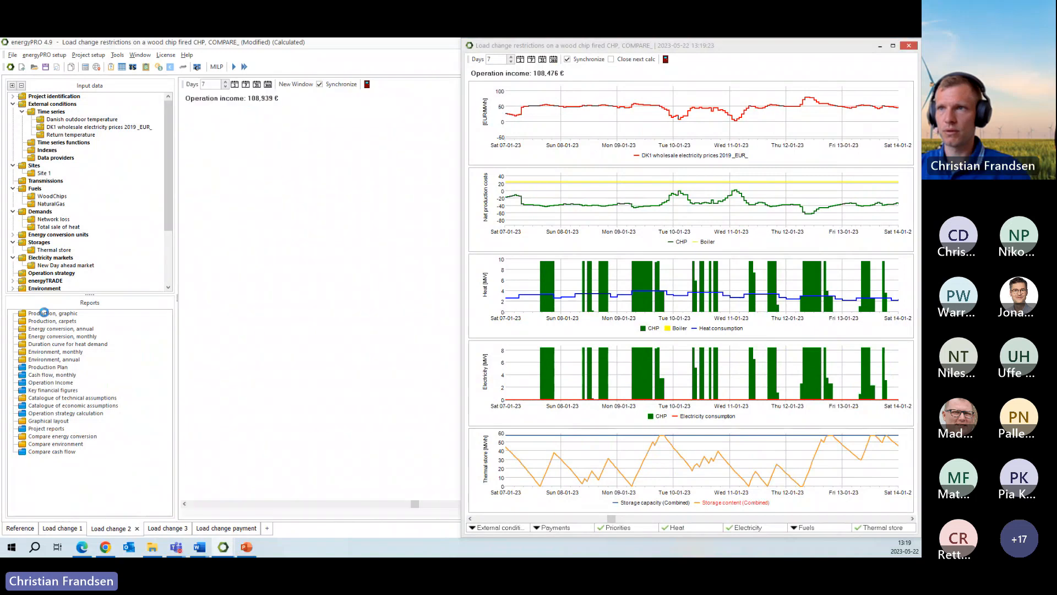
click(296, 84)
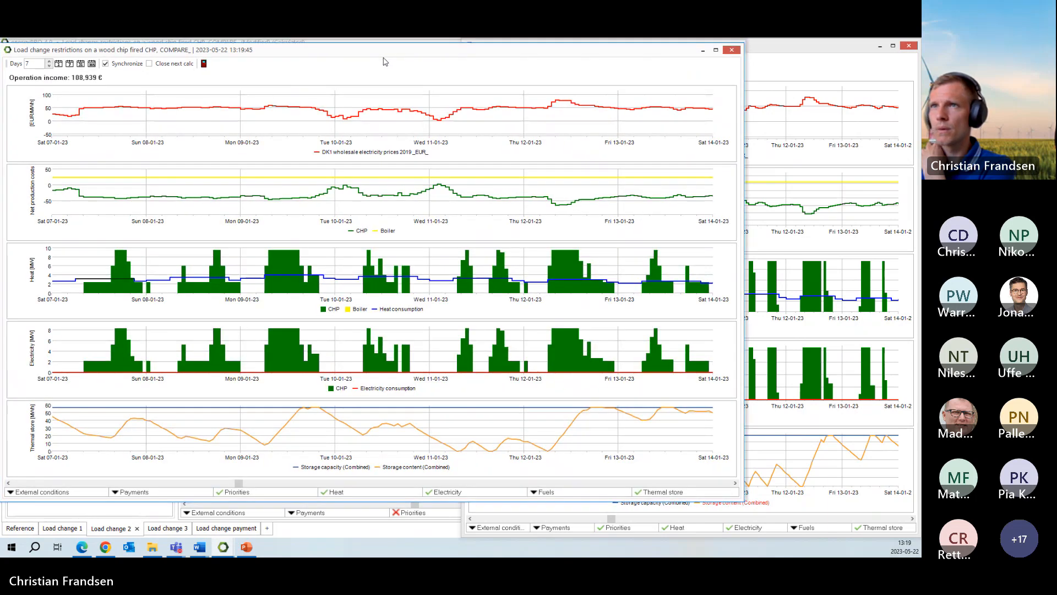
drag(388, 47, 9, 117)
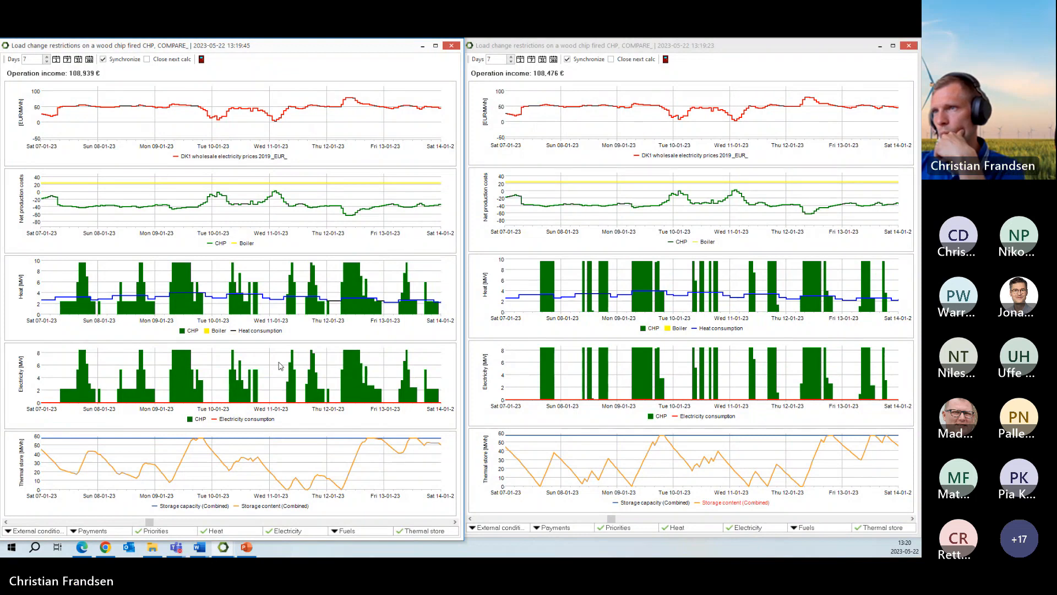
click(202, 62)
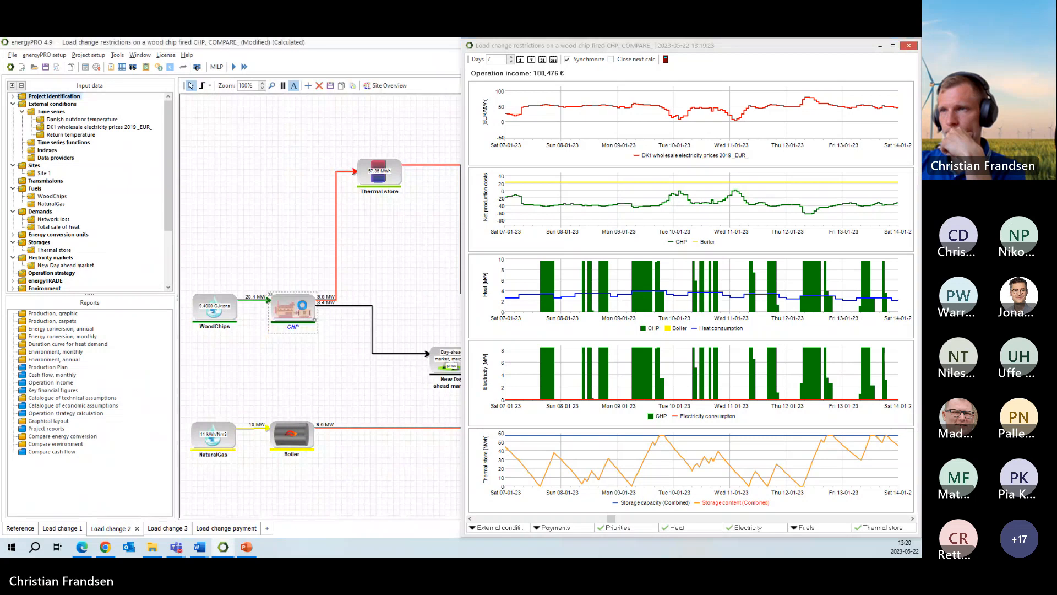
- Set the Load change 2 CHP's ramp up and ramp down times for the Max. load line to 240 minutes
double_click(302, 306)
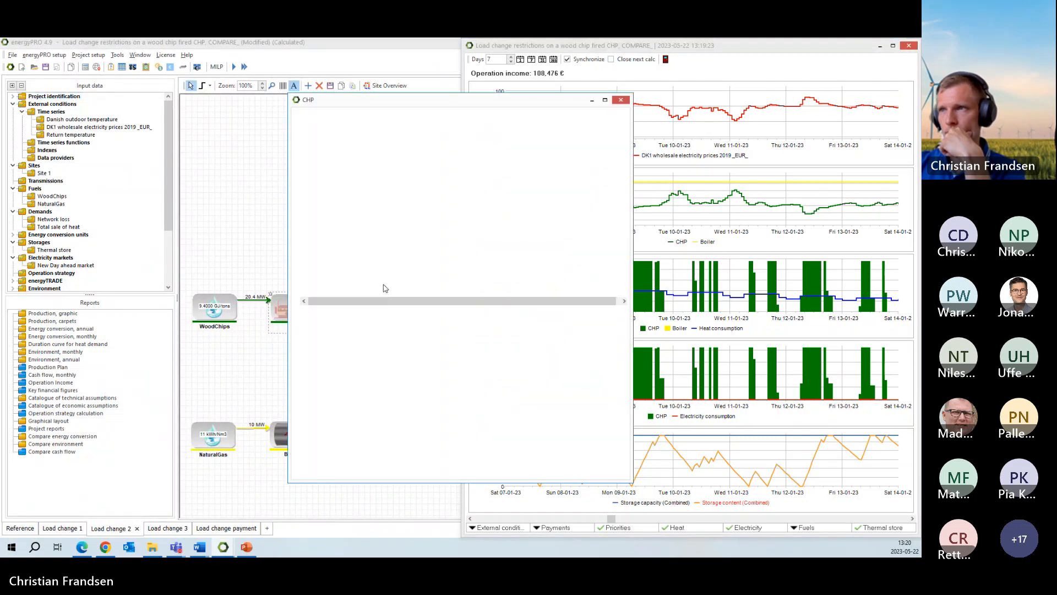
click(377, 269)
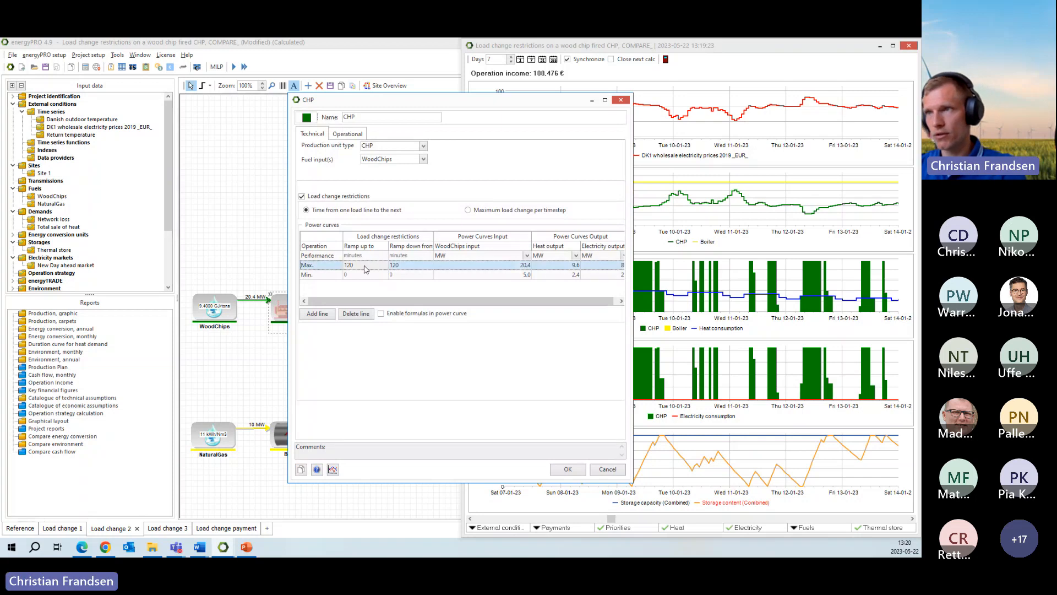
text(240)
click(403, 267)
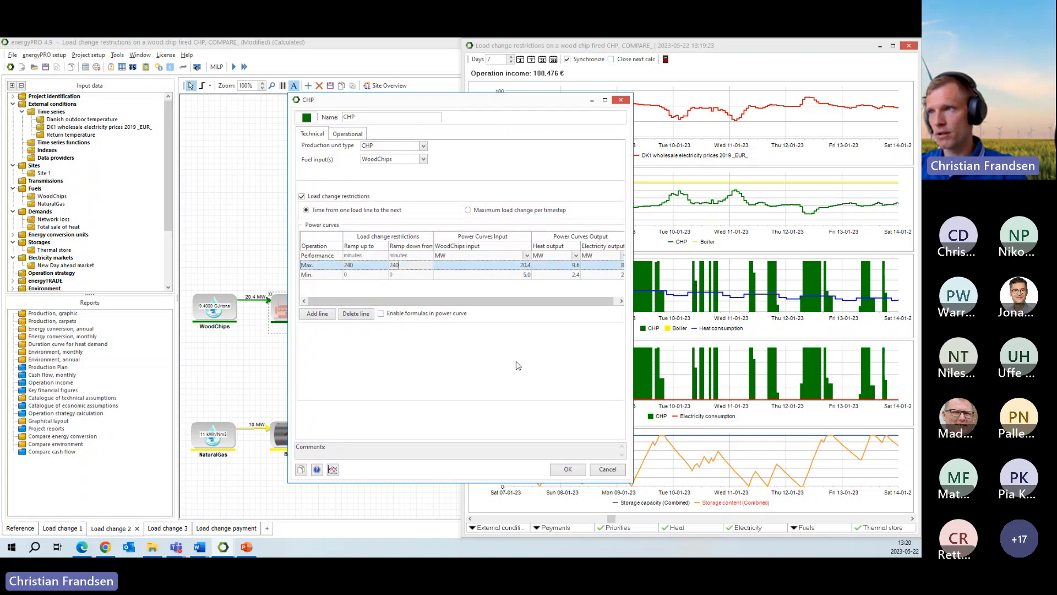
click(567, 469)
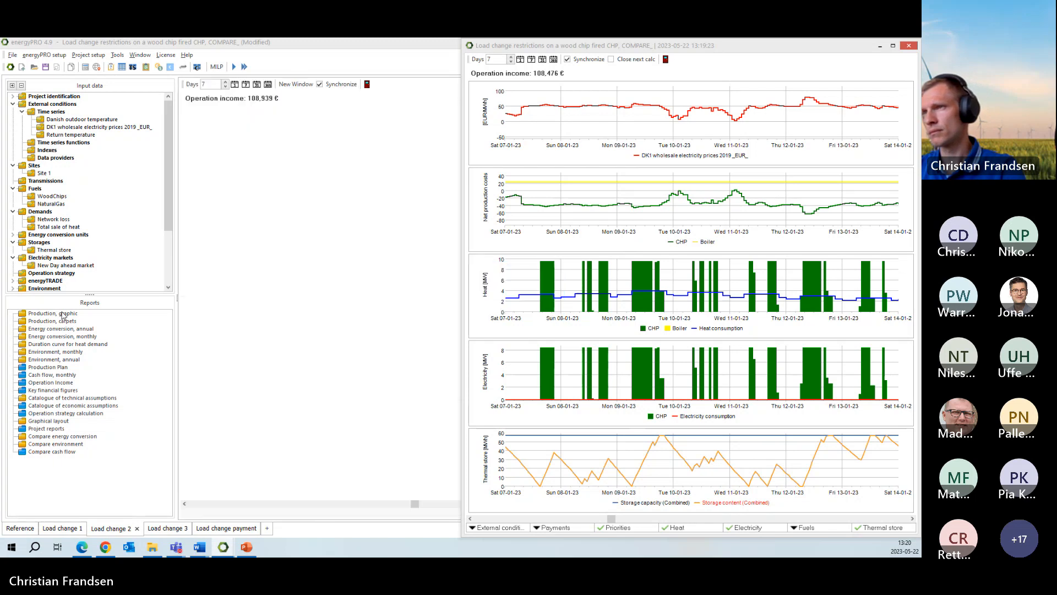
- Compare the recalculated Load change 2 production graph with the Reference one in side-by-side windows, and close the Load change 2 window
click(298, 84)
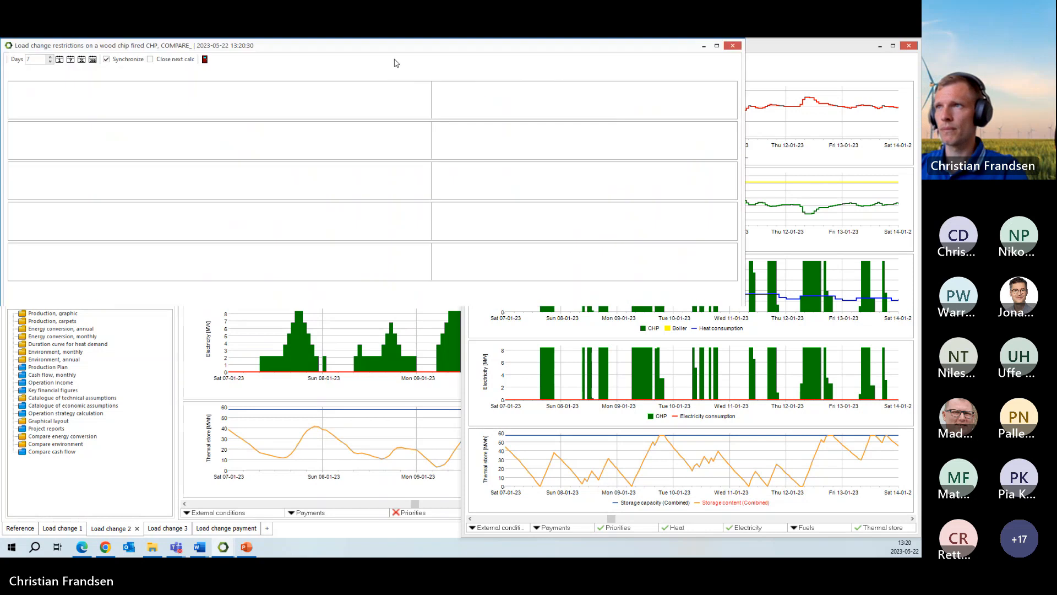
drag(381, 52, 506, 98)
key(super+Left)
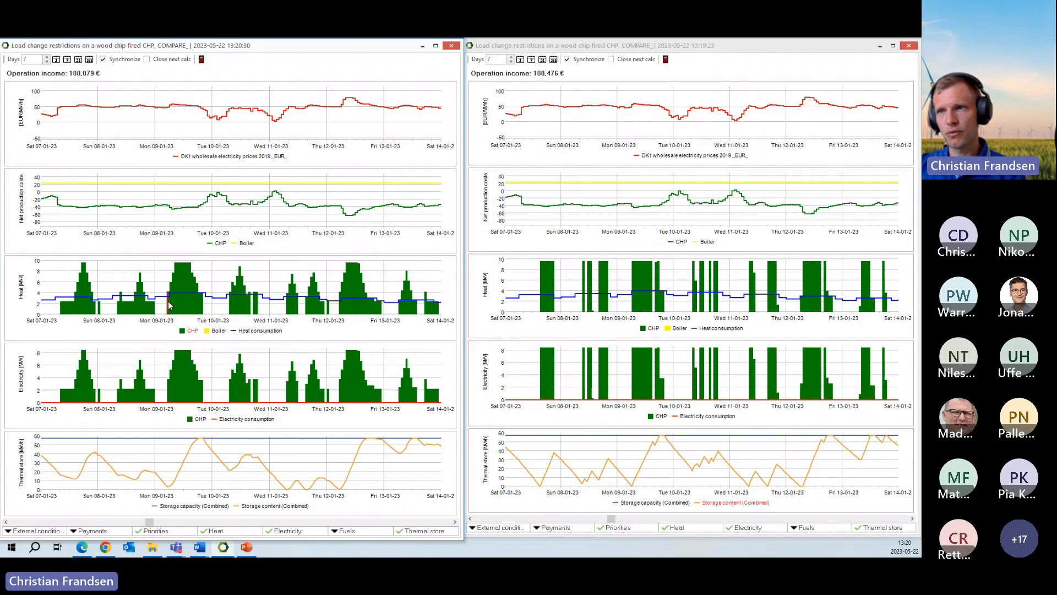
mouse_move(169, 307)
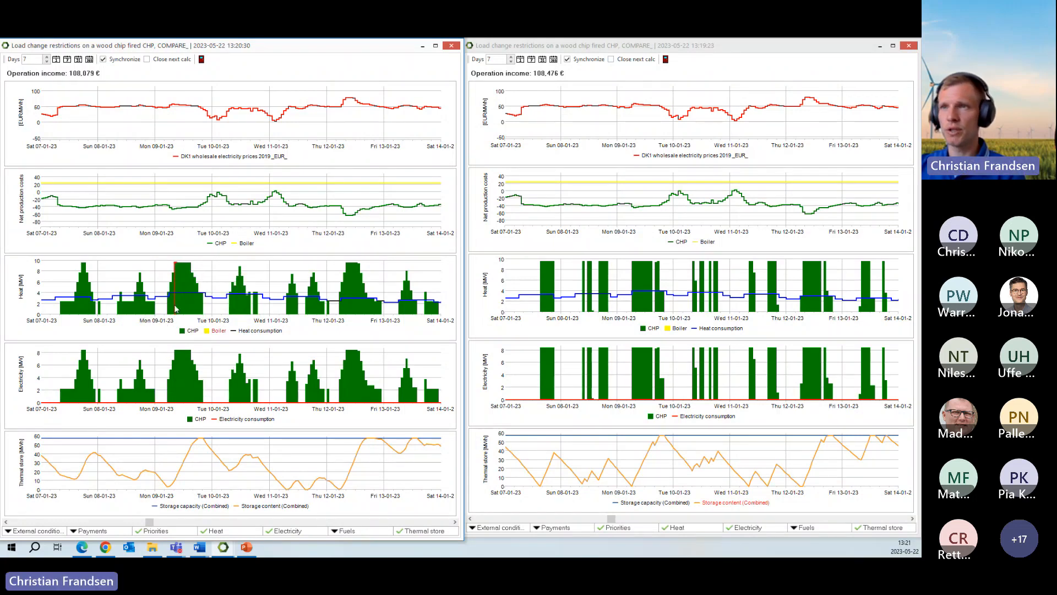
click(201, 59)
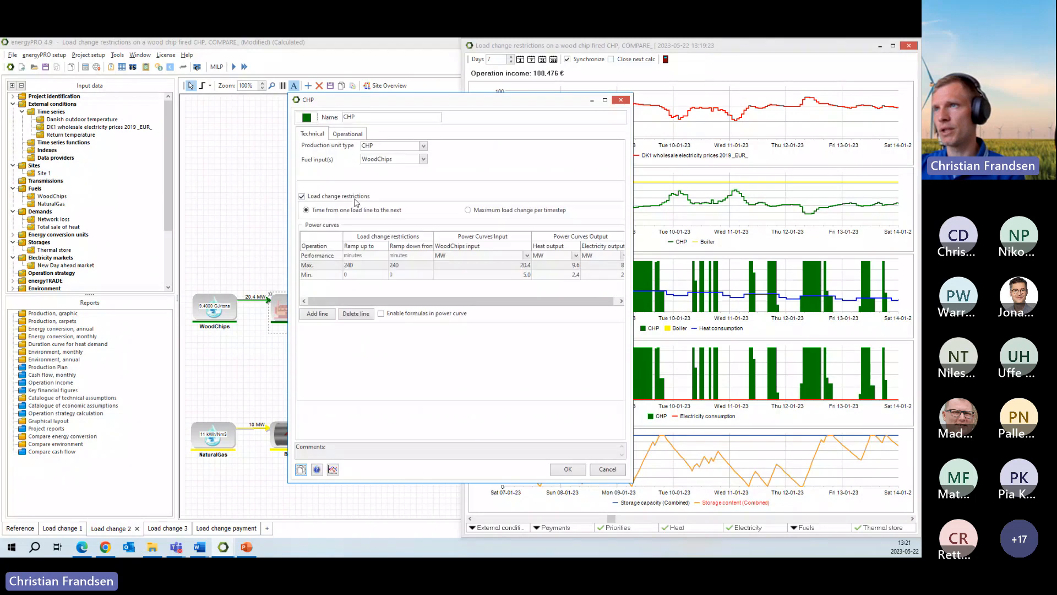
- View the CHP's Maximum load change per timestep restriction and its energy type choices, and return to Time from one load line to the next
click(498, 213)
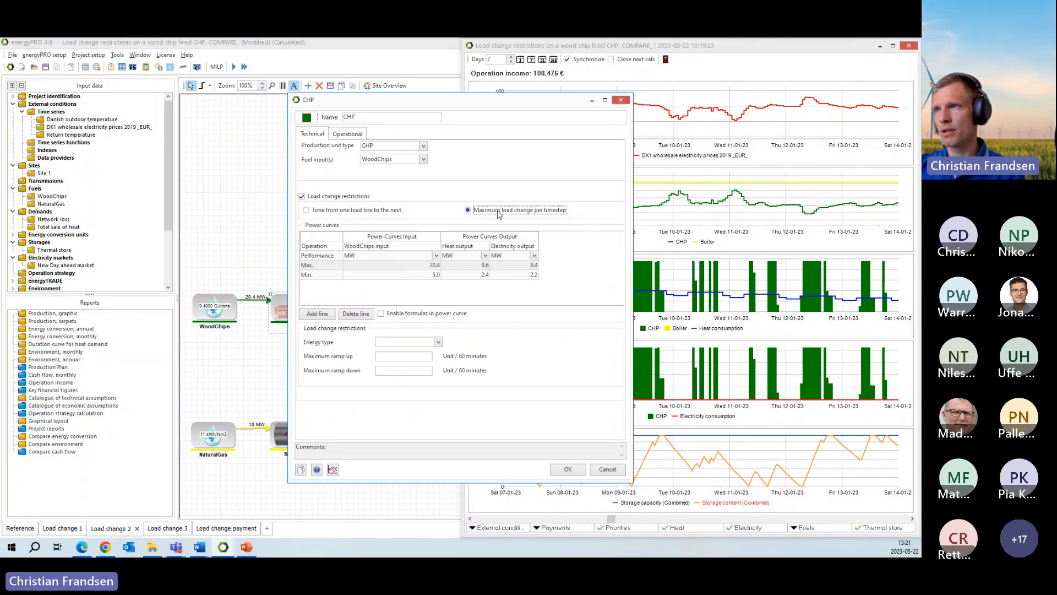
click(337, 211)
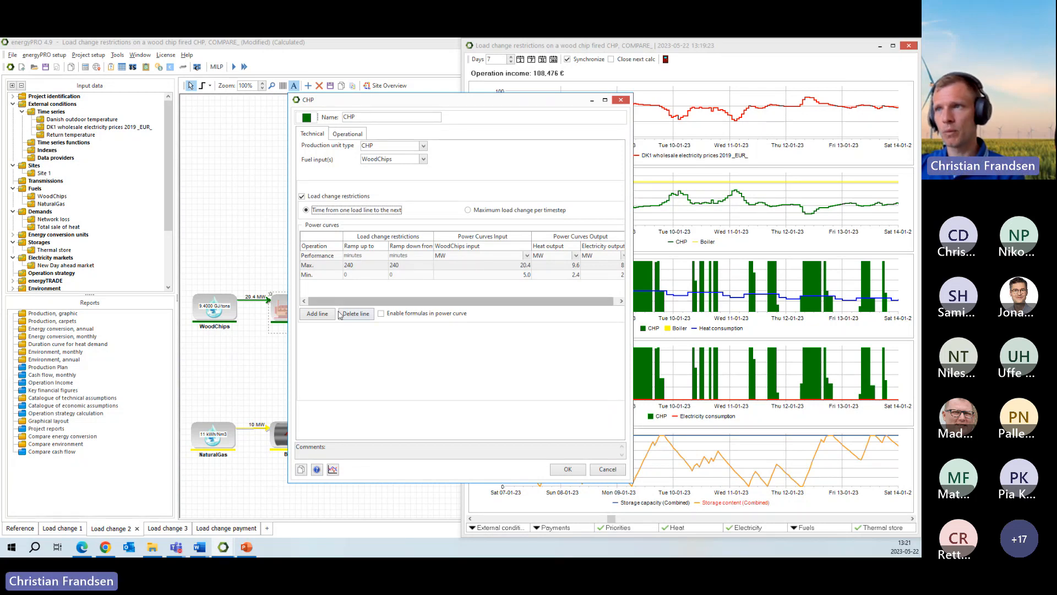
click(469, 211)
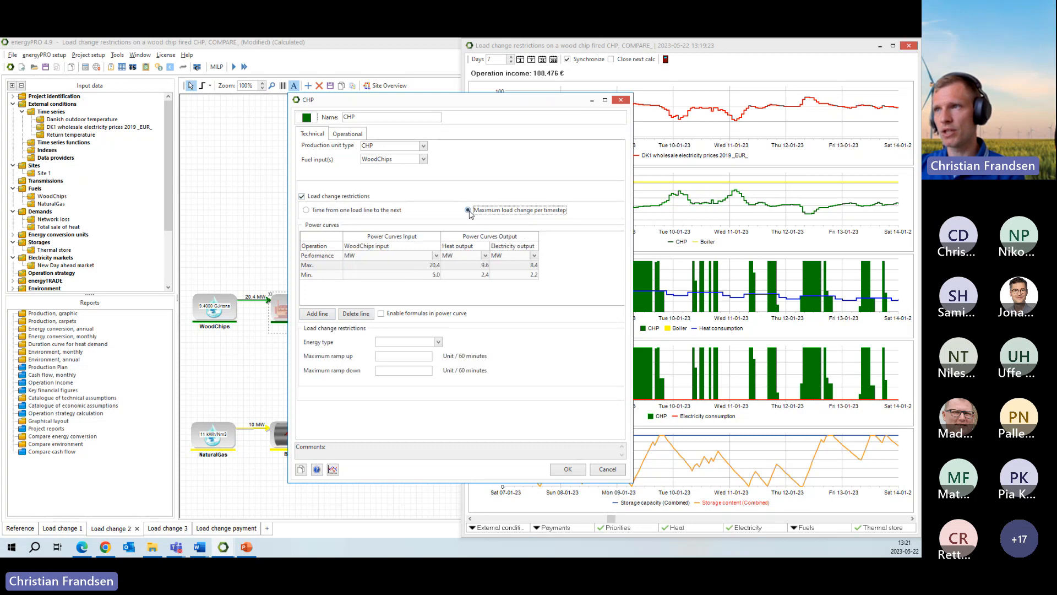
click(439, 342)
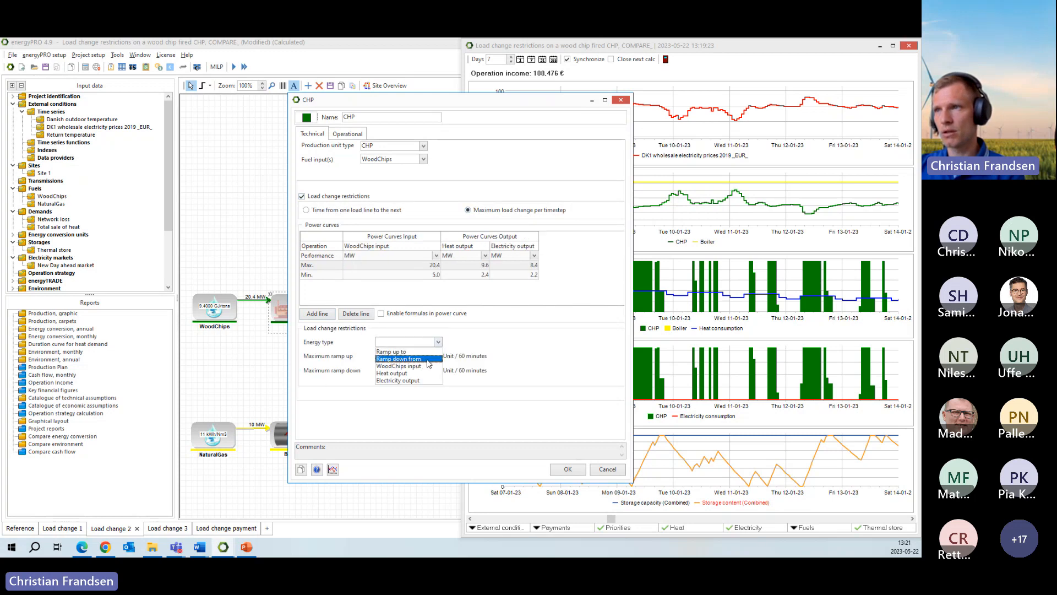
click(511, 319)
click(363, 211)
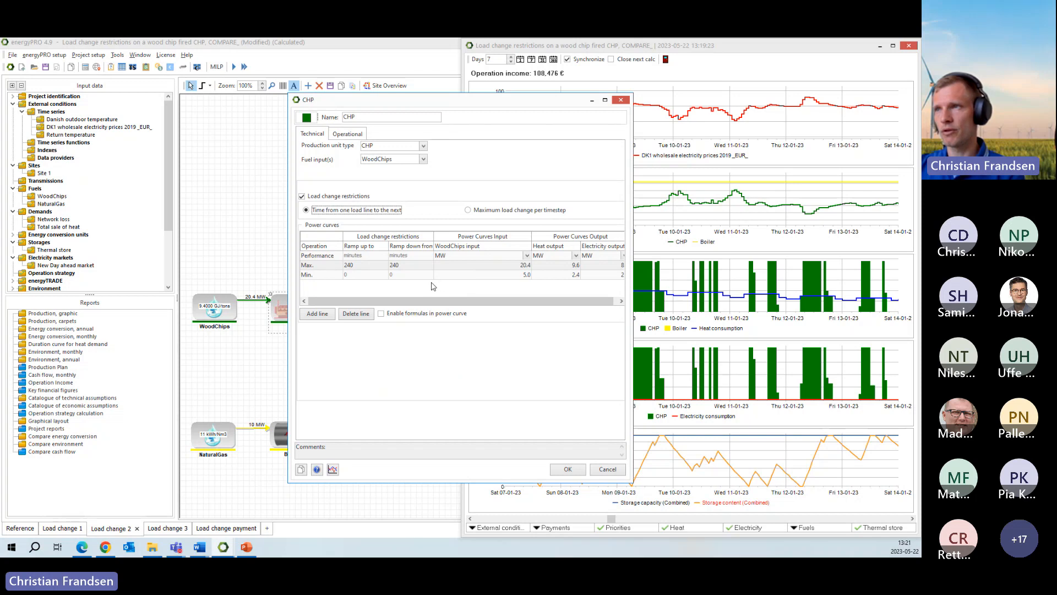
- Try adding two extra load lines to the CHP's power curves, and discard the changes to the unit
click(316, 316)
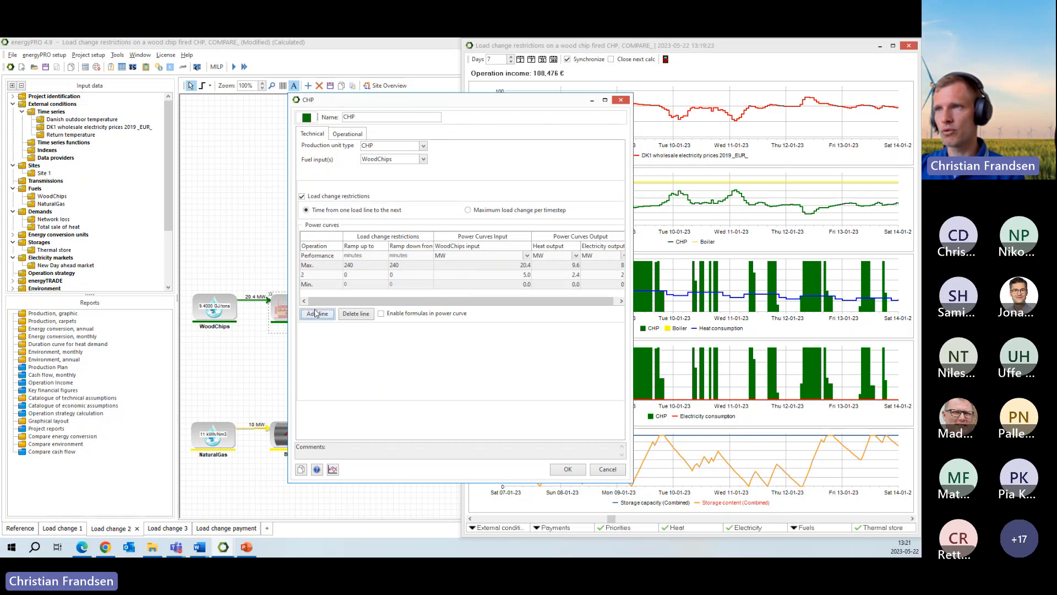
click(314, 275)
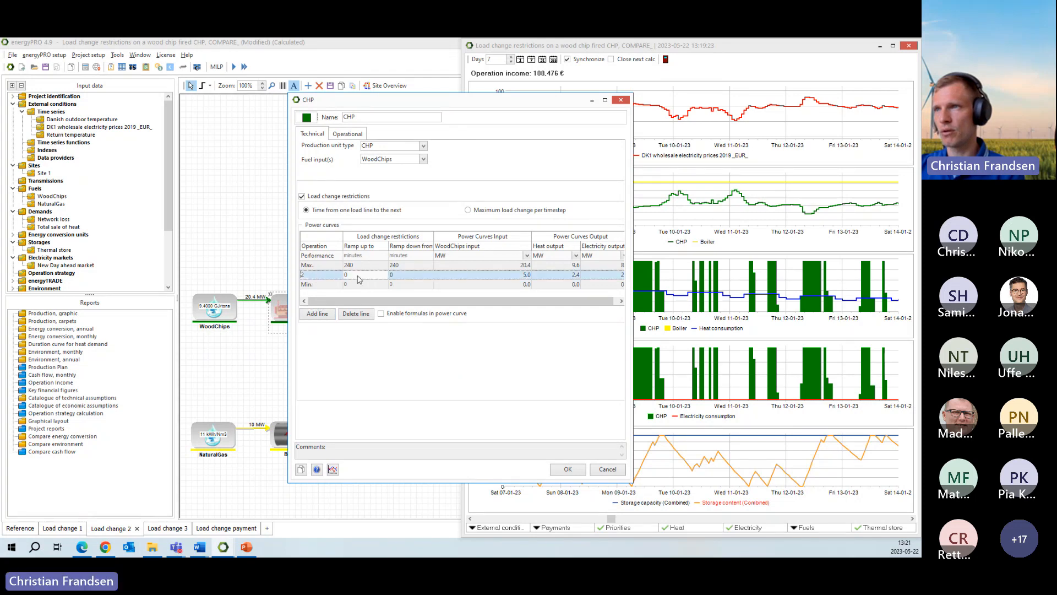
click(329, 315)
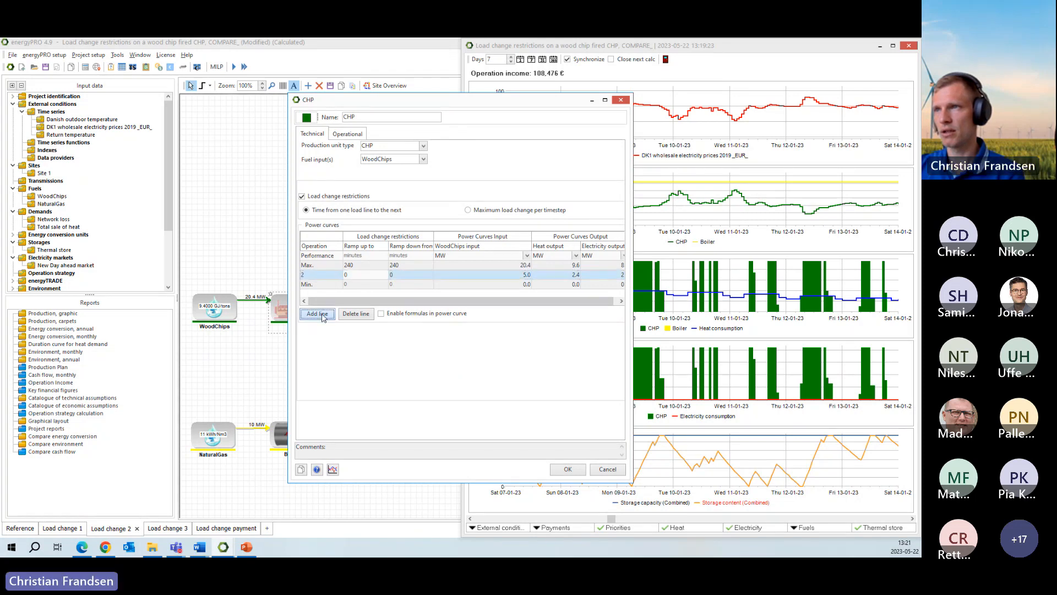
click(359, 275)
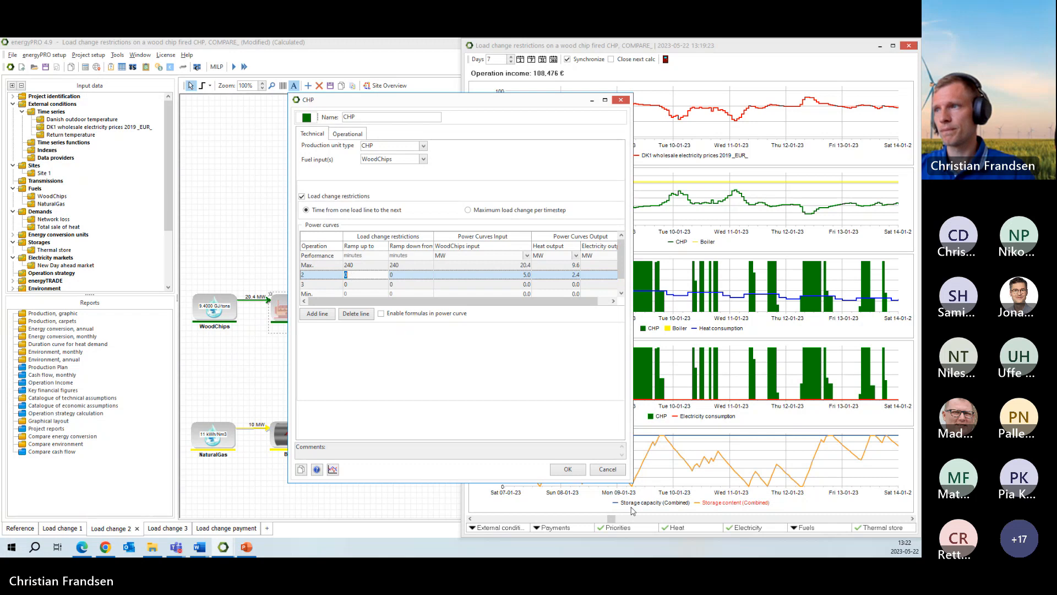
click(607, 469)
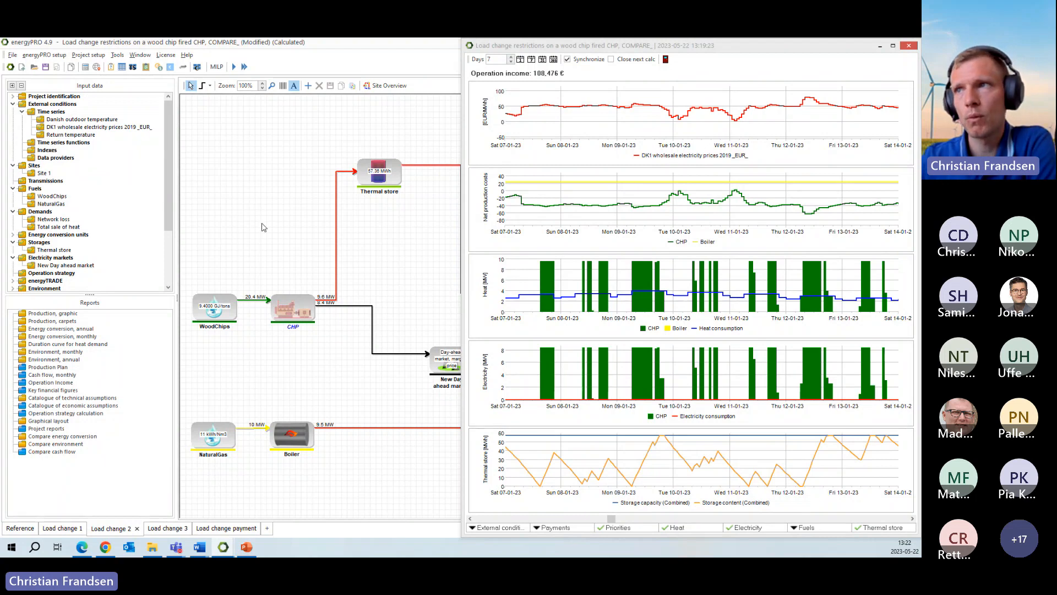
- Close the Reference production graph window and move the load change project window off the shared screen
click(668, 60)
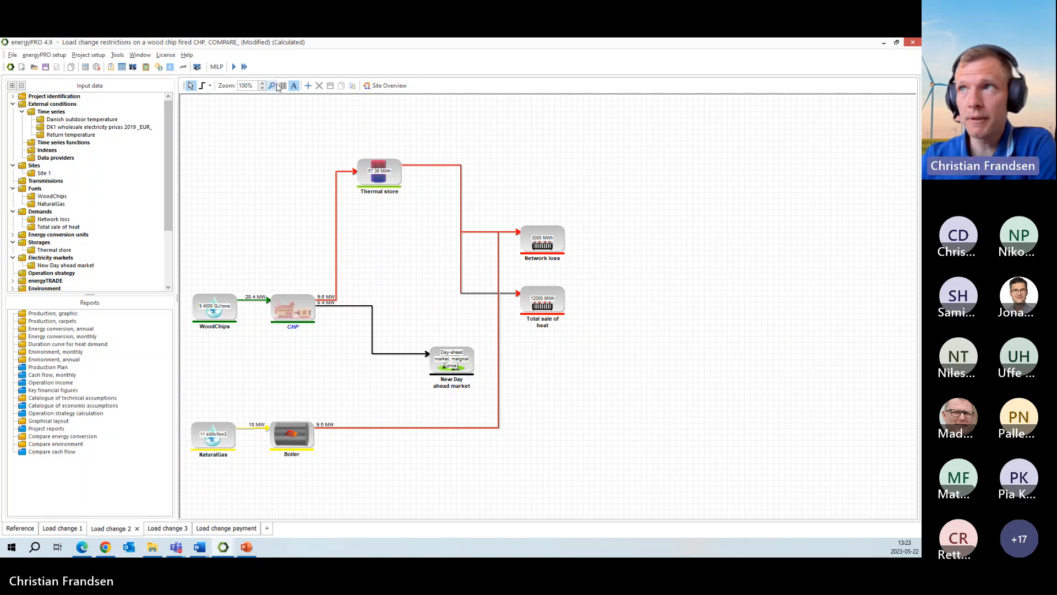
drag(419, 45, 418, 51)
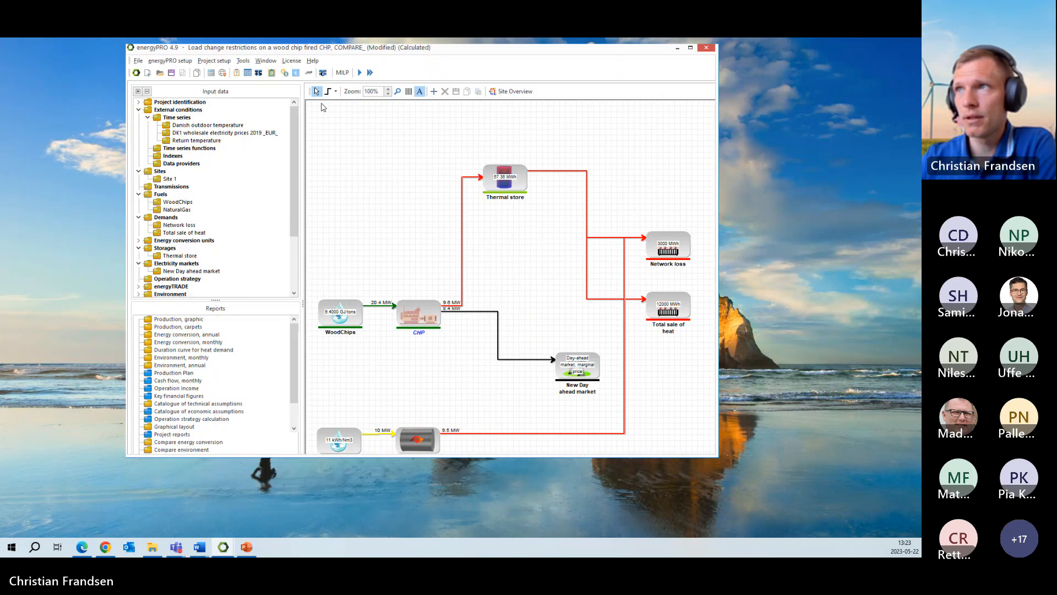
drag(323, 107, 0, 148)
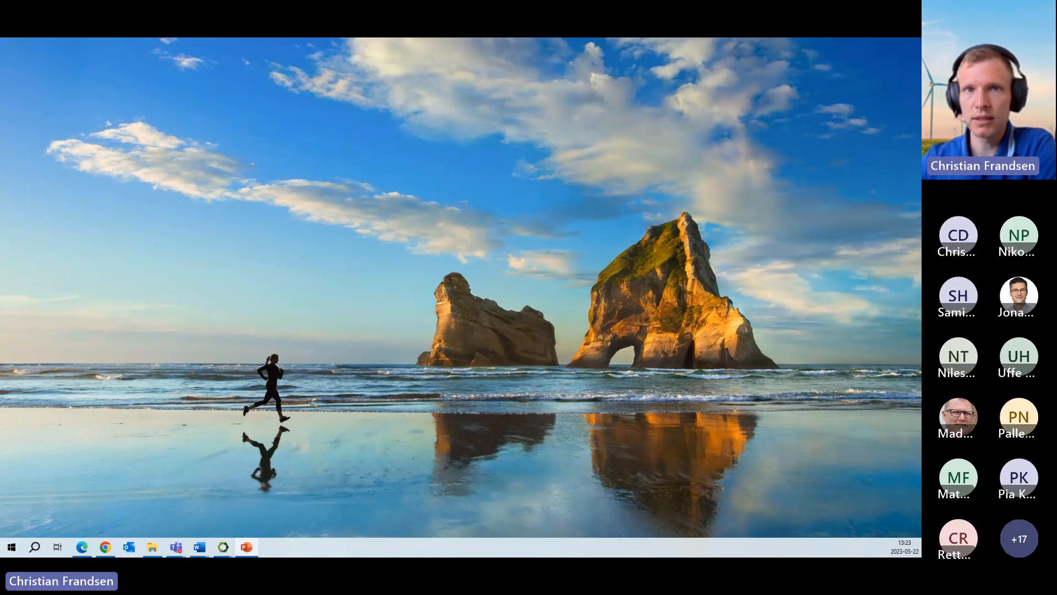
- Bring the New features in energyPRO 4.9 slide in PowerPoint onto the shared screen, view it, and minimize the presentation
drag(0, 137, 485, 38)
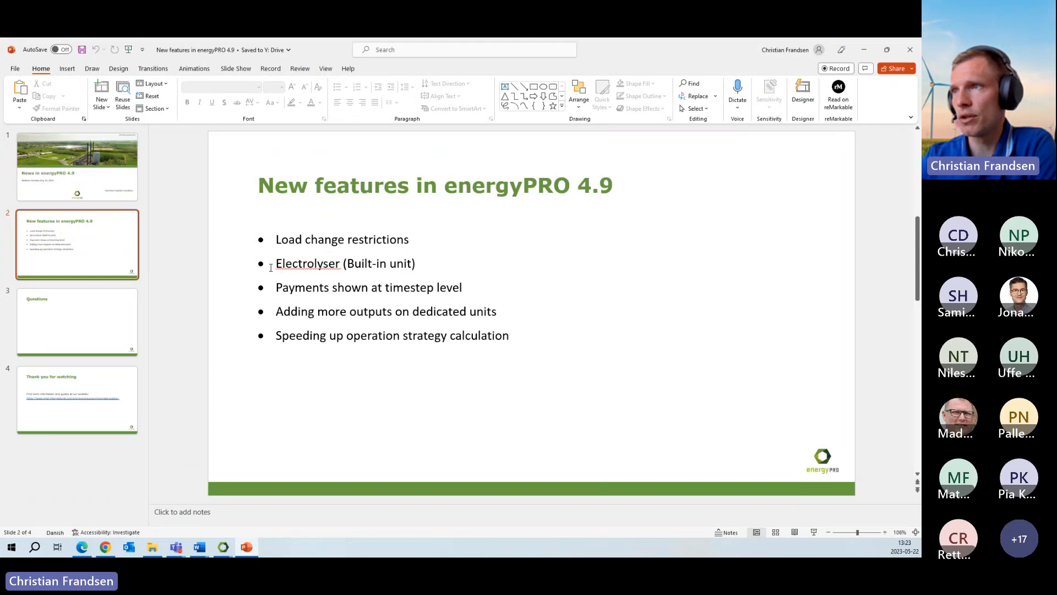
click(866, 52)
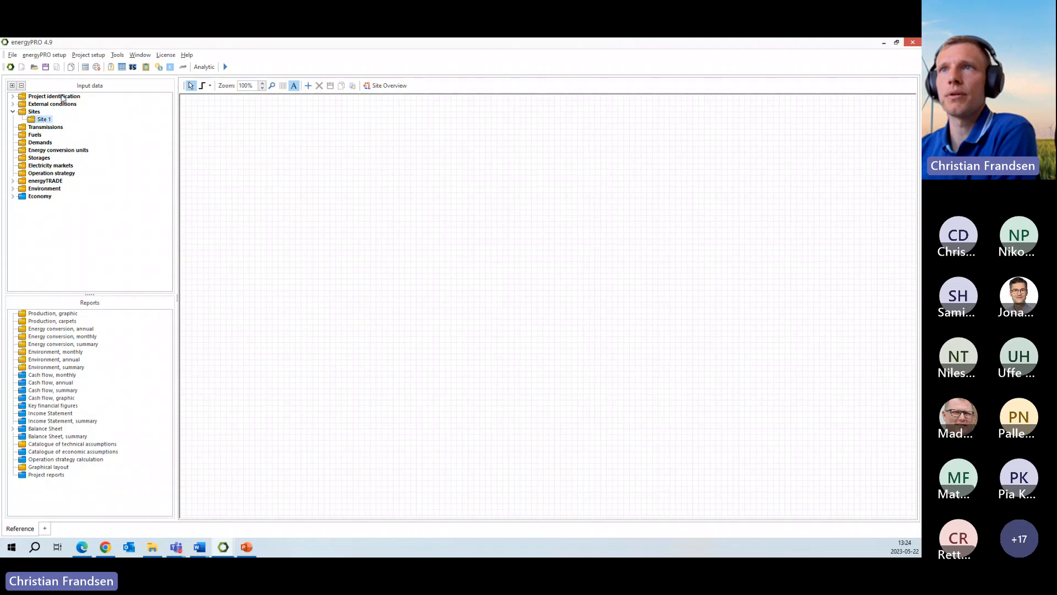
- Open the English PtX project example "Built-in electrolyser with PVs and wind turbines on the day-ahead market" from the energyPRO start window
click(10, 67)
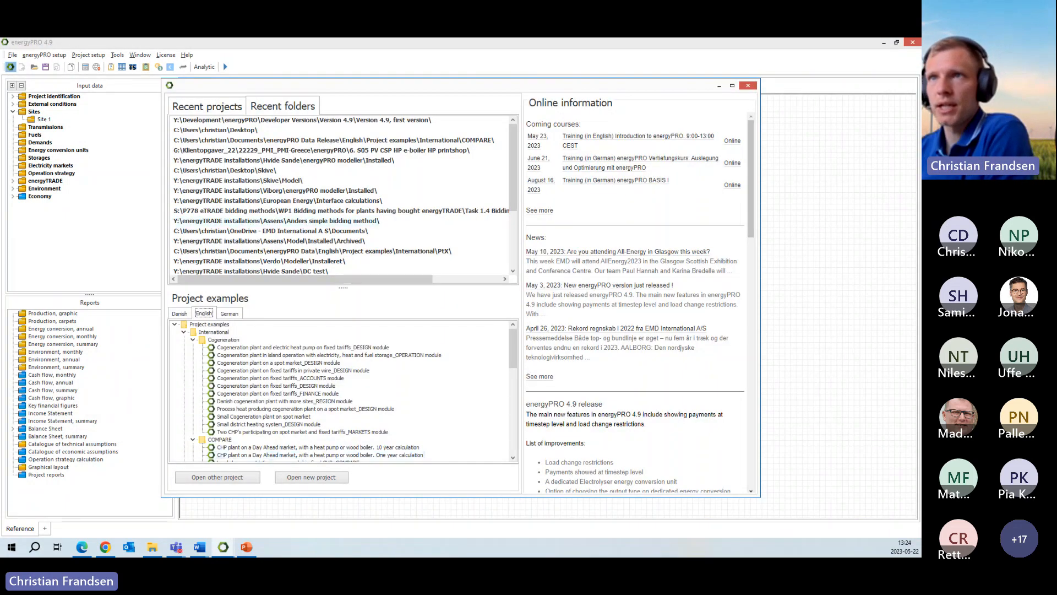
drag(329, 88, 337, 89)
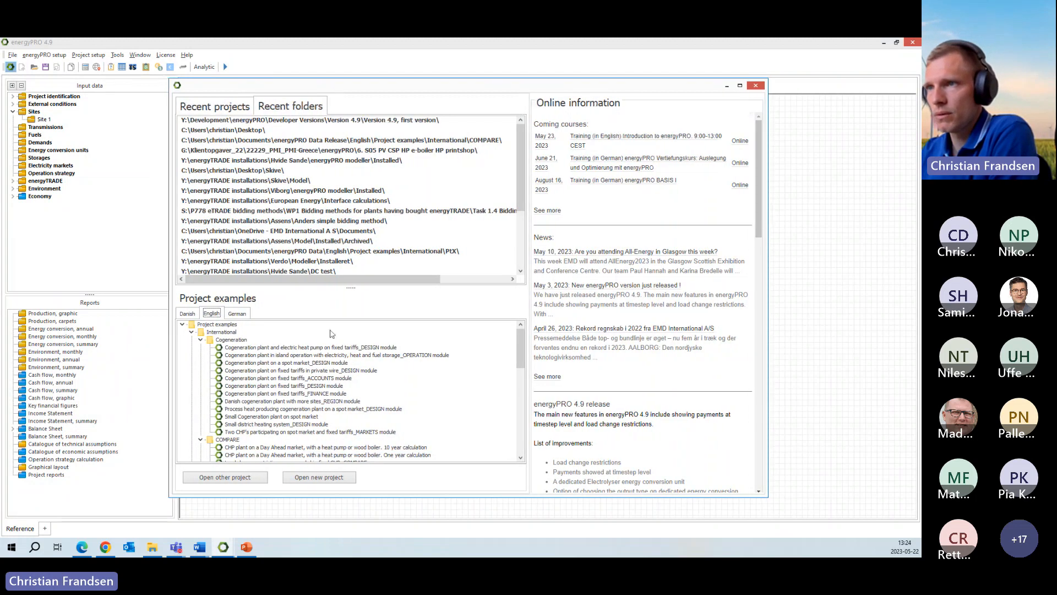
scroll(250, 411, down, 2)
scroll(251, 412, down, 3)
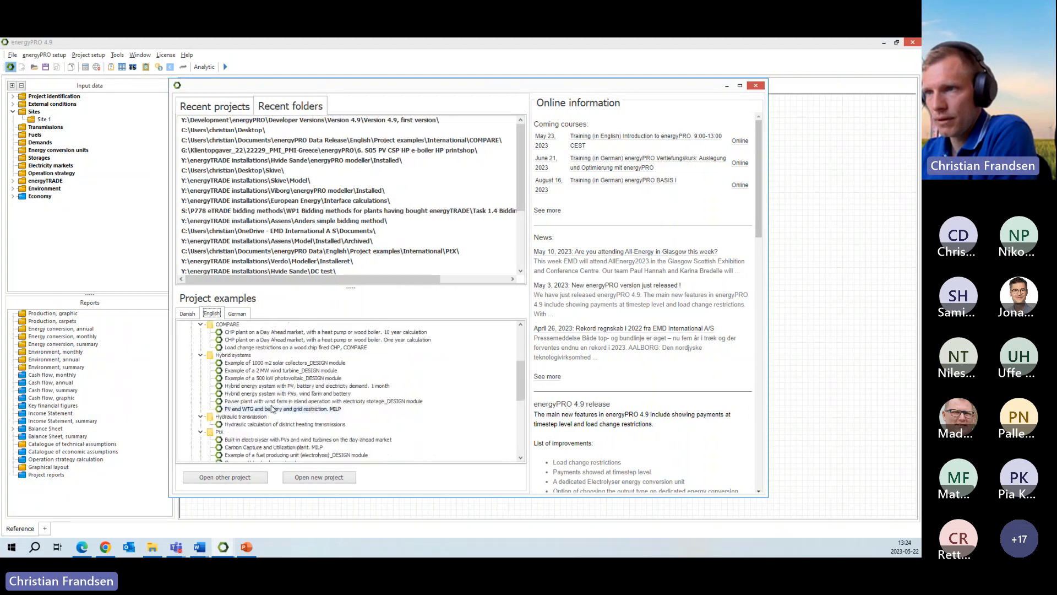
scroll(272, 409, down, 3)
scroll(272, 408, down, 1)
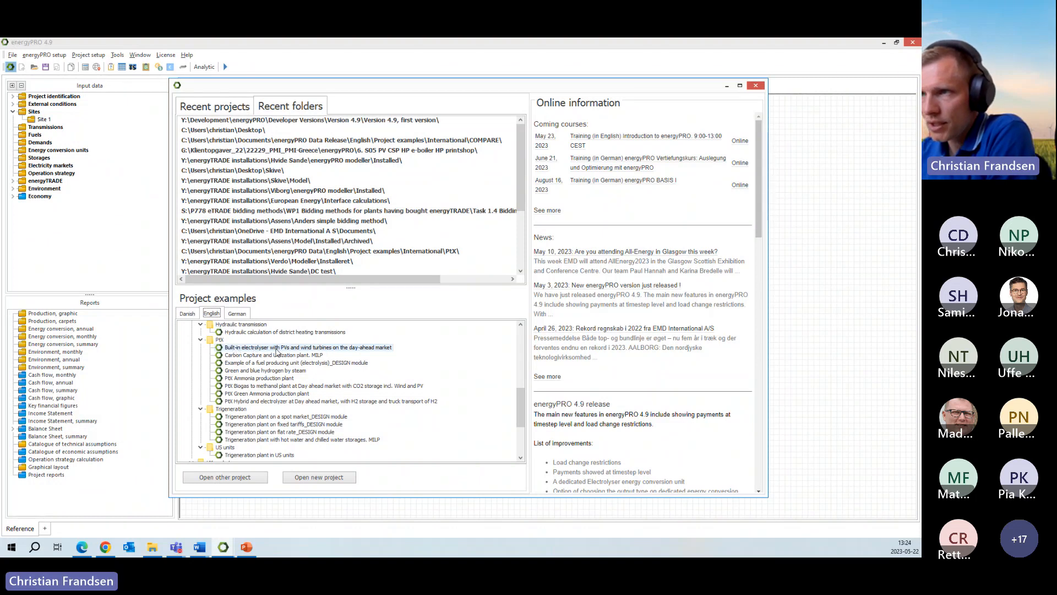
double_click(276, 348)
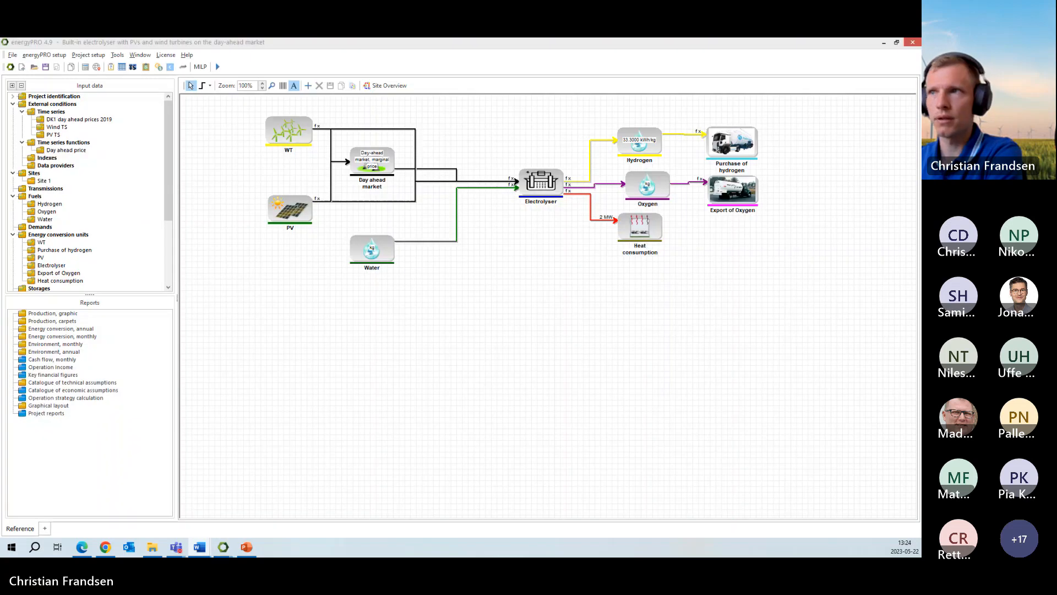
- Examine the example's layout from the WT, PV and day ahead market through the electrolyser to its hydrogen, oxygen and heat outputs
click(288, 131)
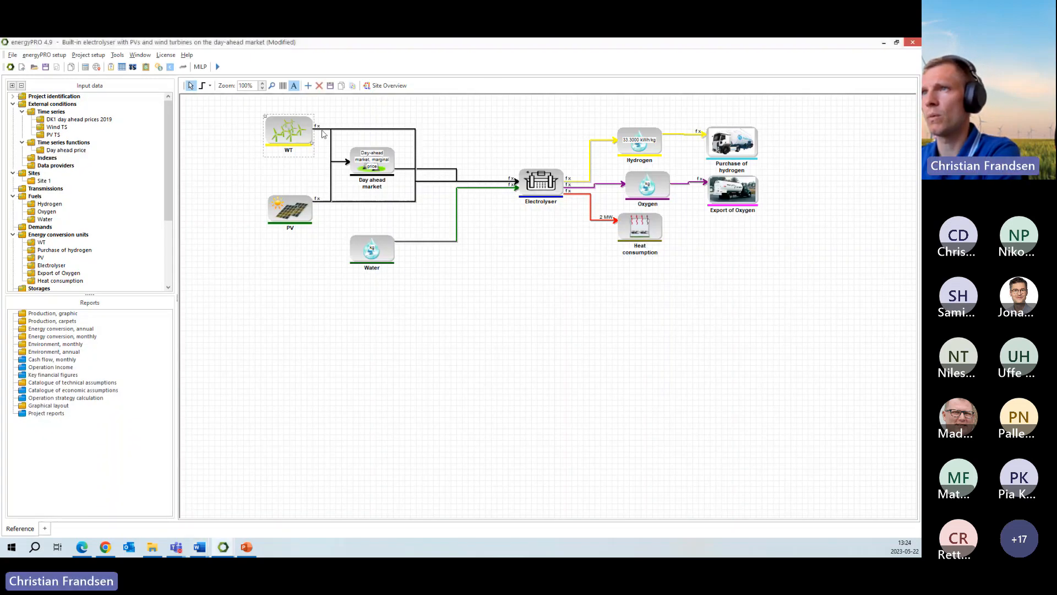
click(295, 211)
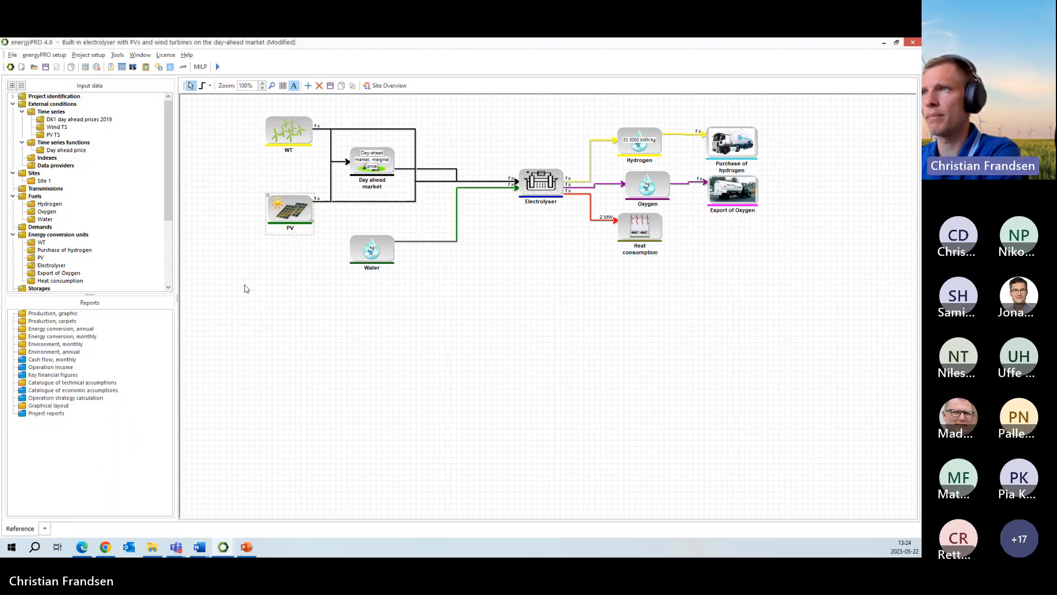
click(380, 166)
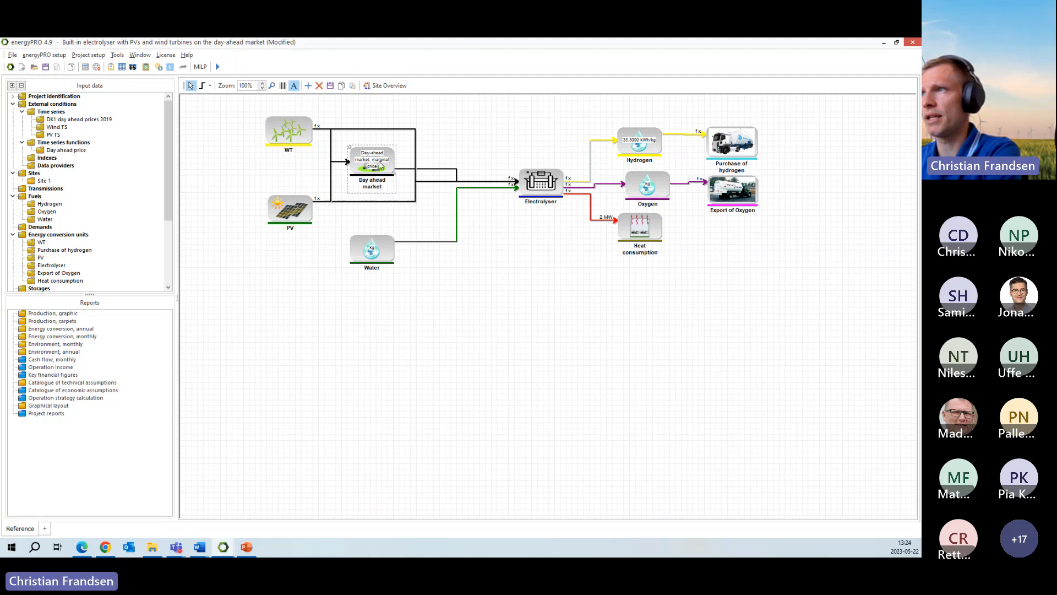
click(551, 188)
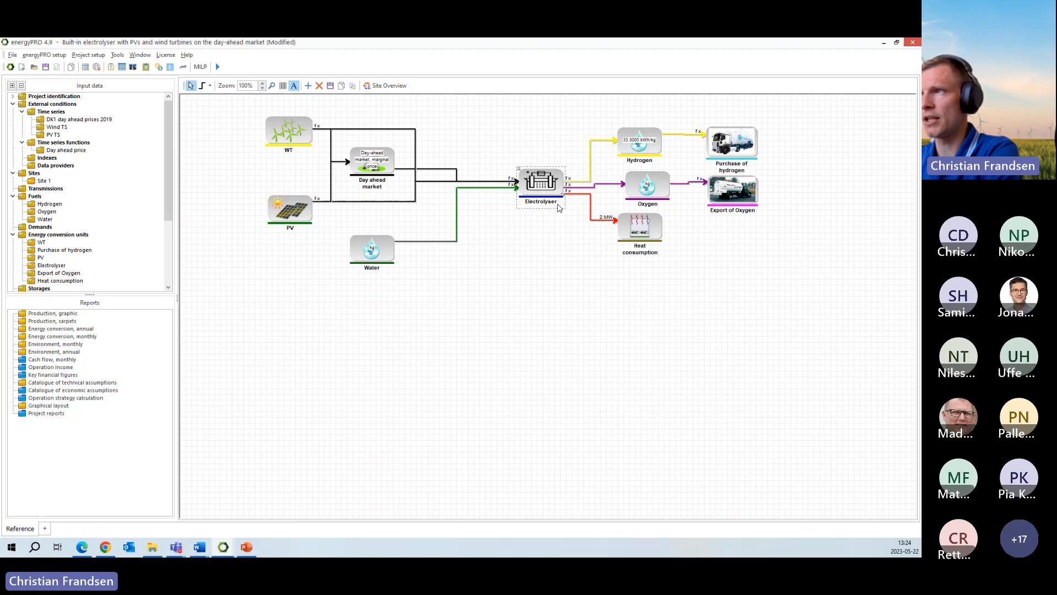
click(647, 145)
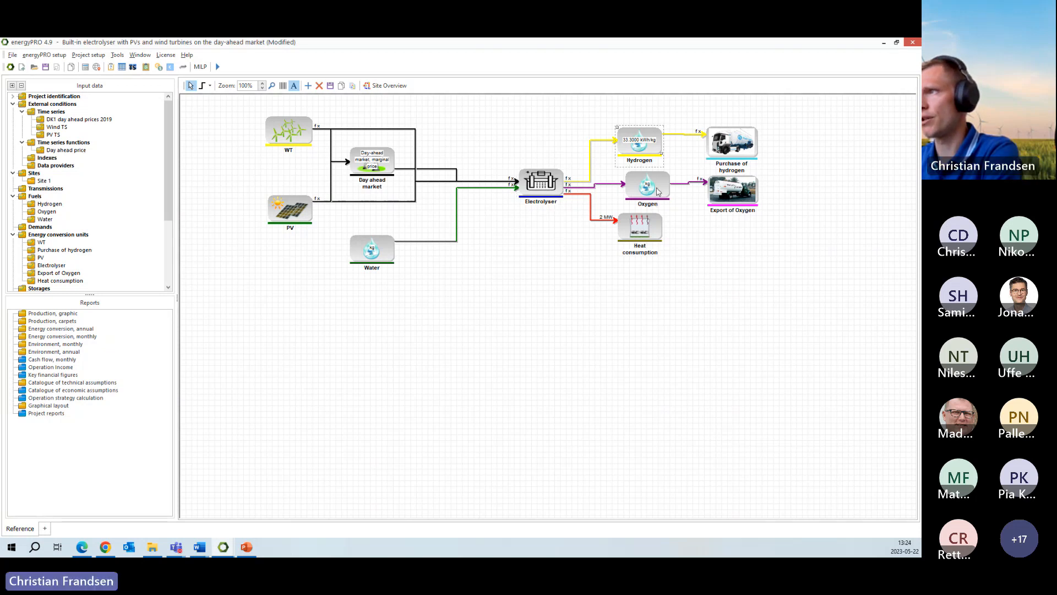
click(657, 190)
click(647, 231)
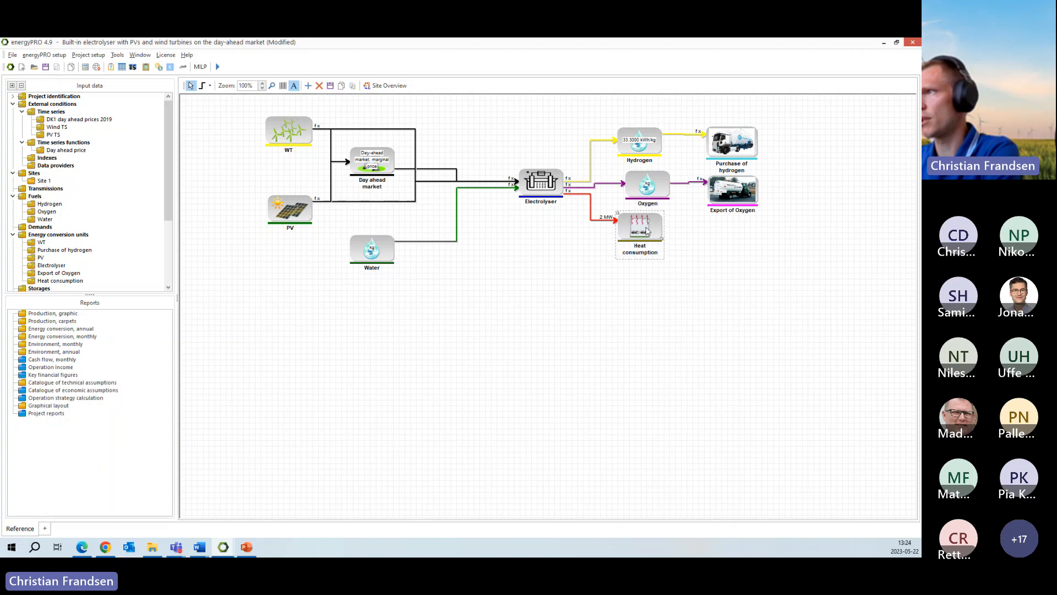
click(739, 147)
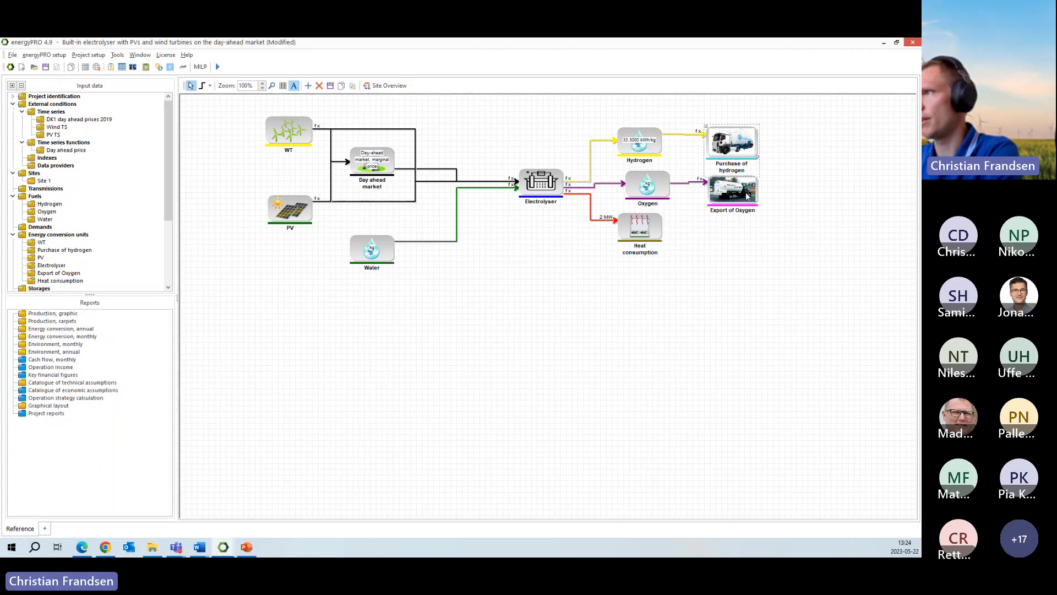
click(745, 197)
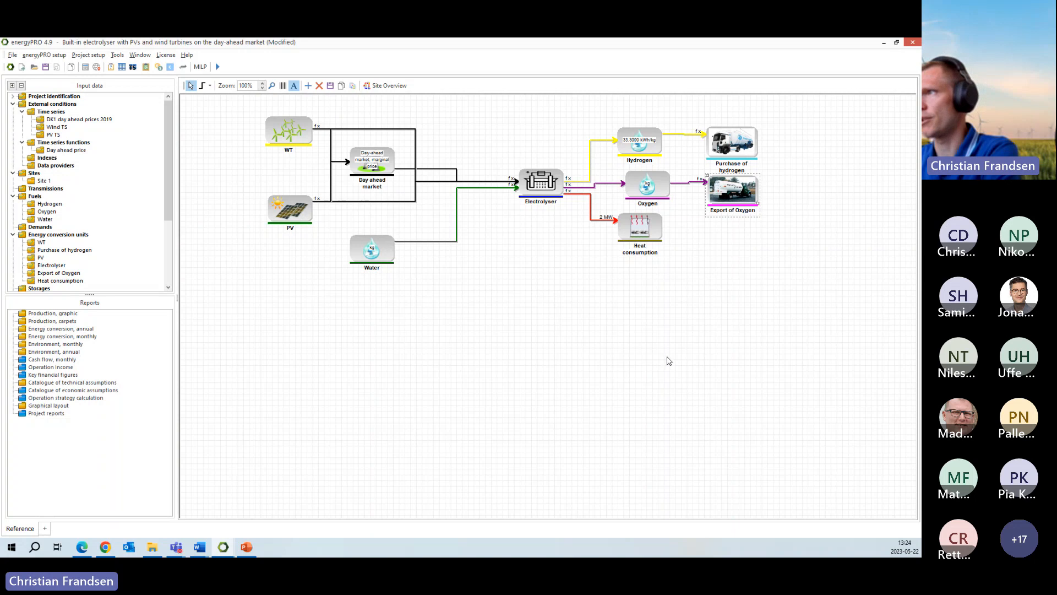
click(656, 352)
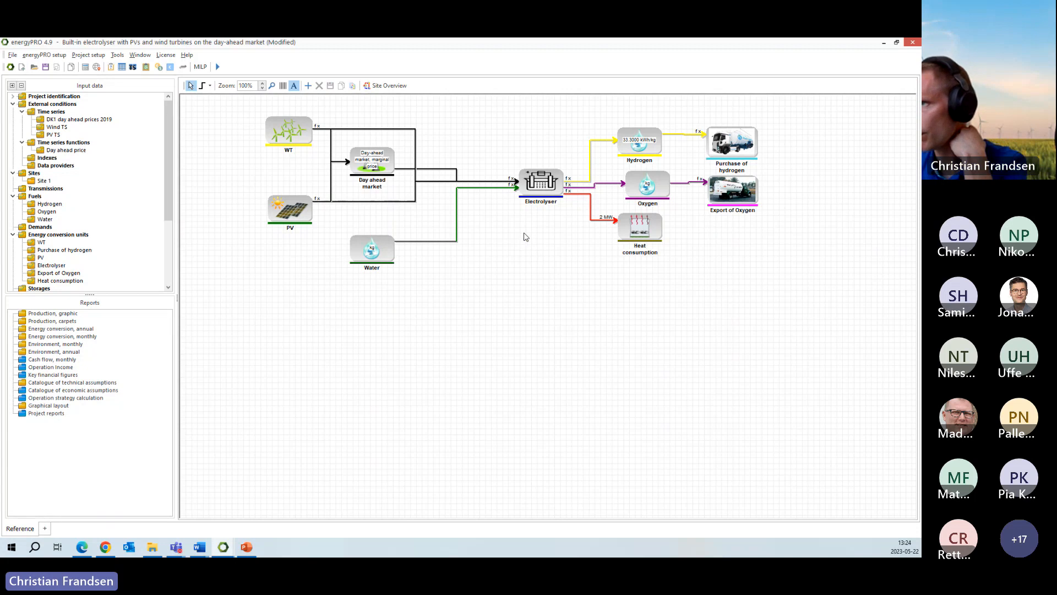
- Enlarge the input data tree to expose the Economy section, and examine its sale of hydrogen and electricity revenues alongside the Purchase of hydrogen unit
click(544, 191)
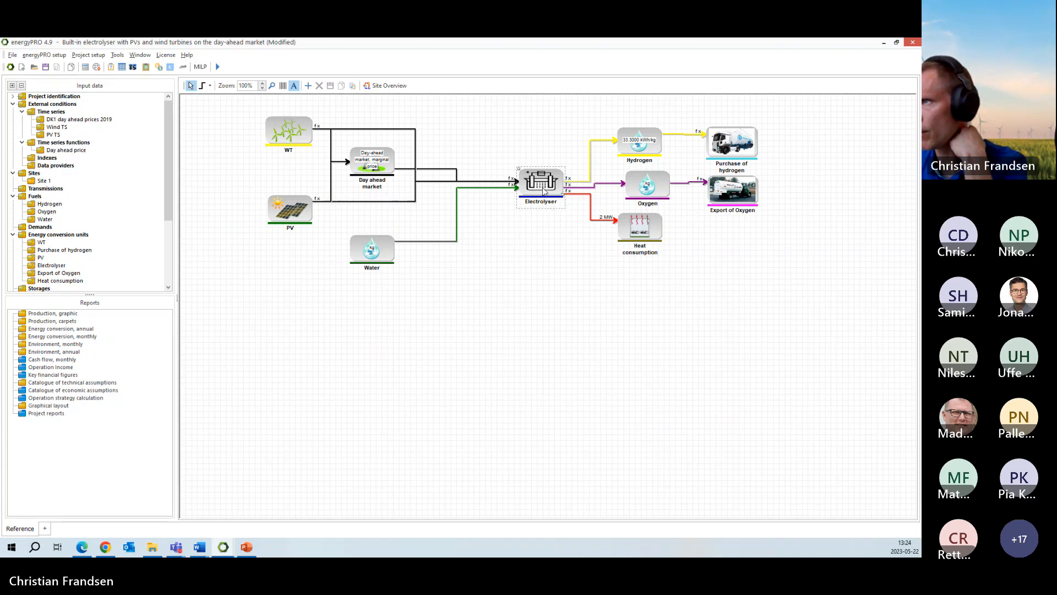
drag(169, 198, 169, 270)
drag(92, 295, 92, 354)
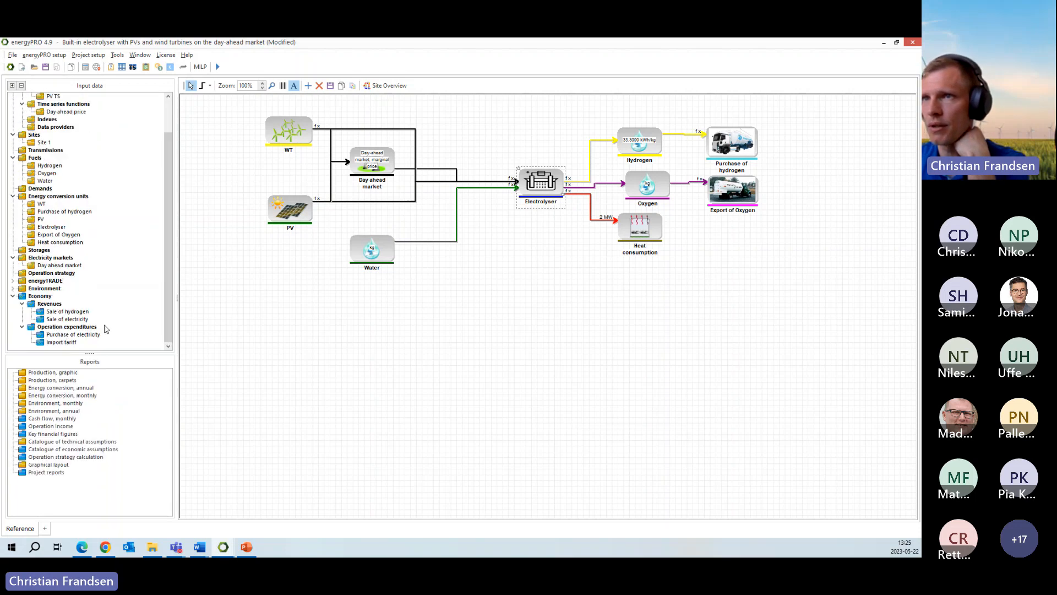
click(50, 304)
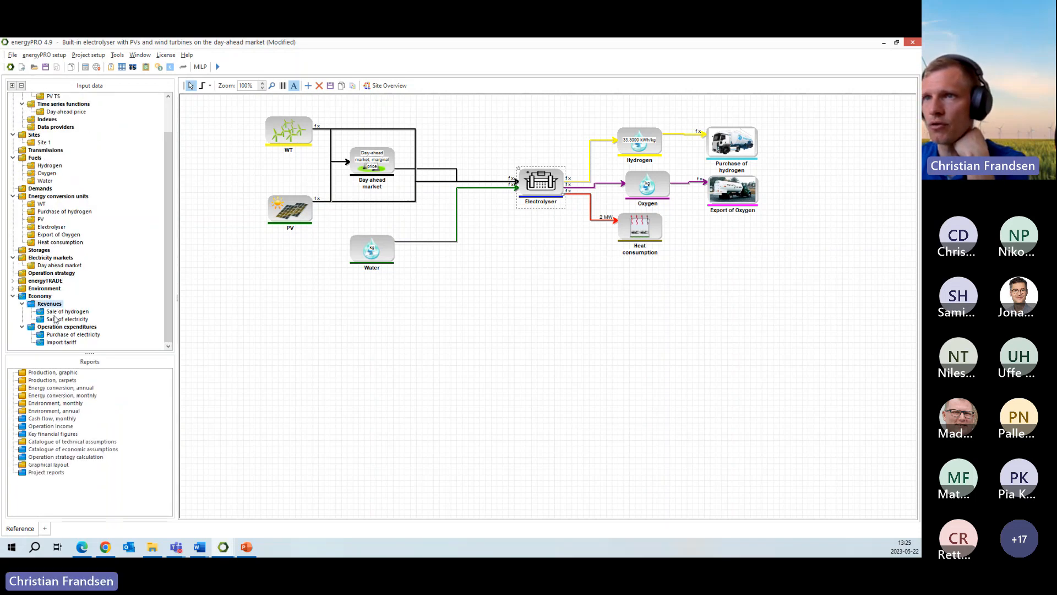
click(64, 312)
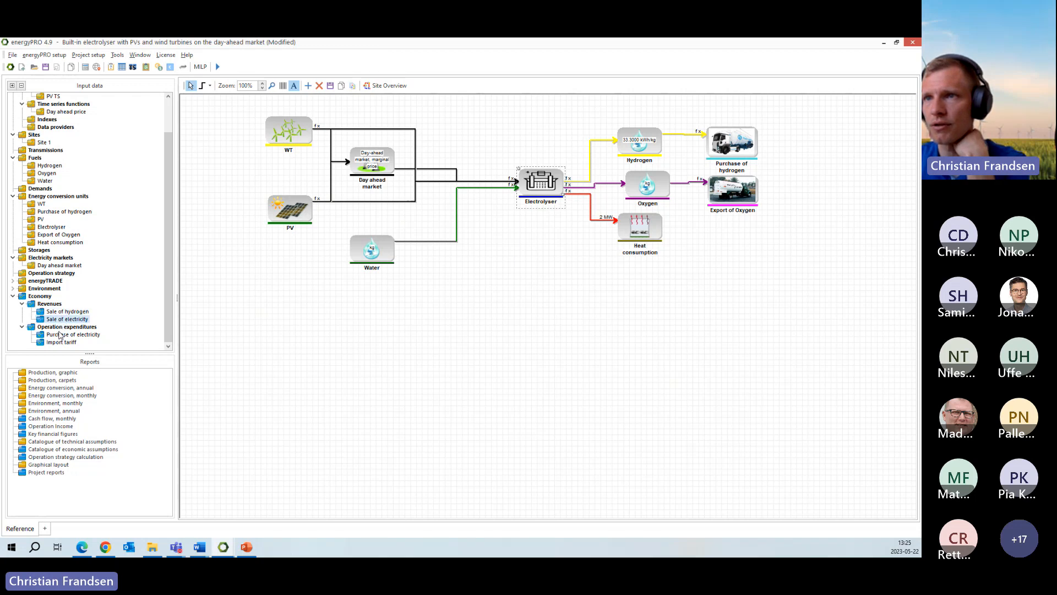
click(737, 153)
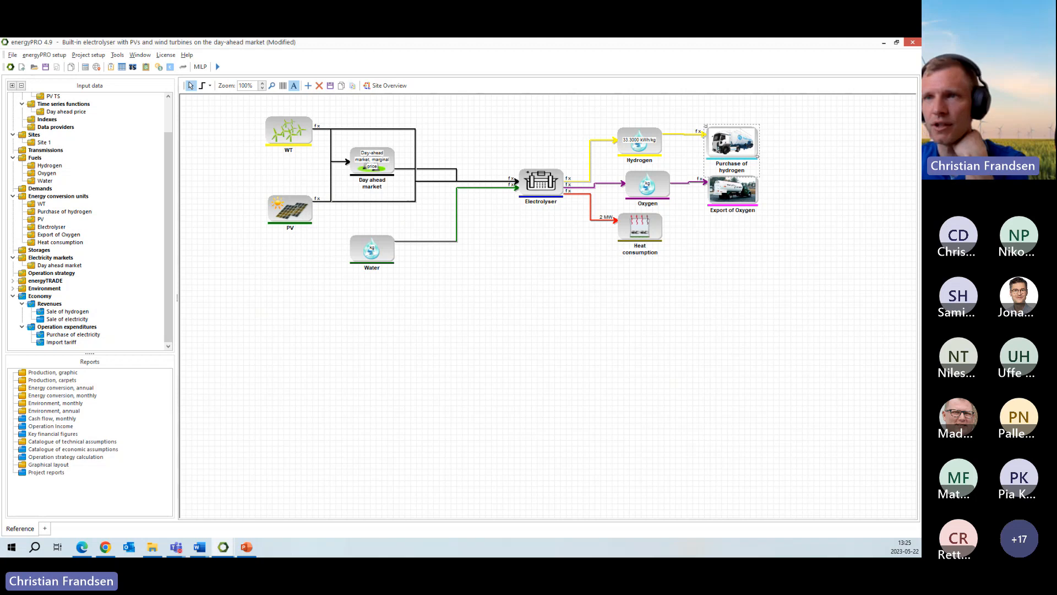
click(67, 312)
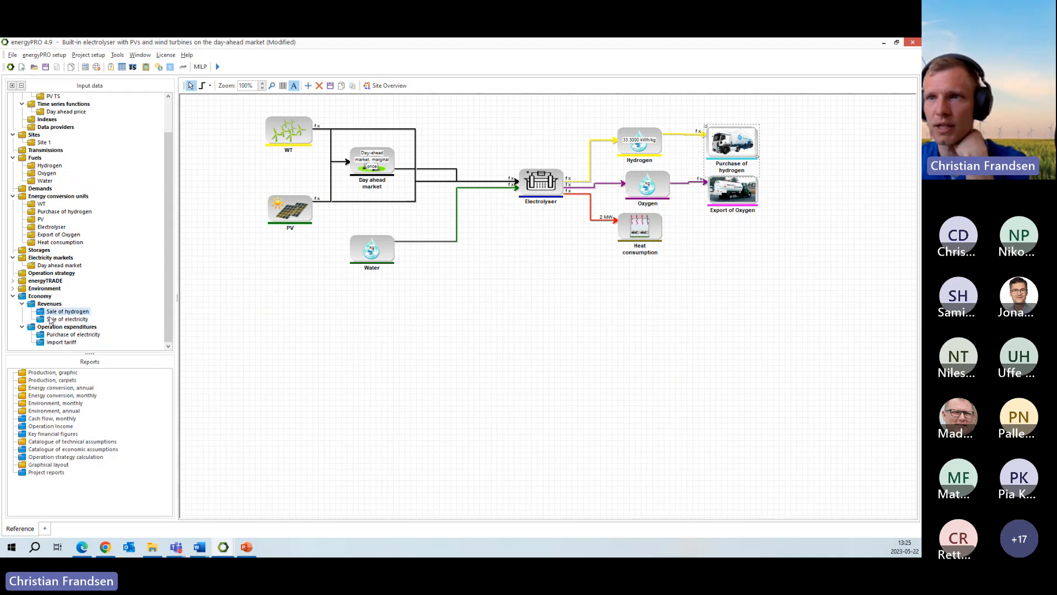
- Examine the sale of electricity, purchase of electricity and import tariff entries alongside the day ahead market's connection to the electrolyser
click(66, 319)
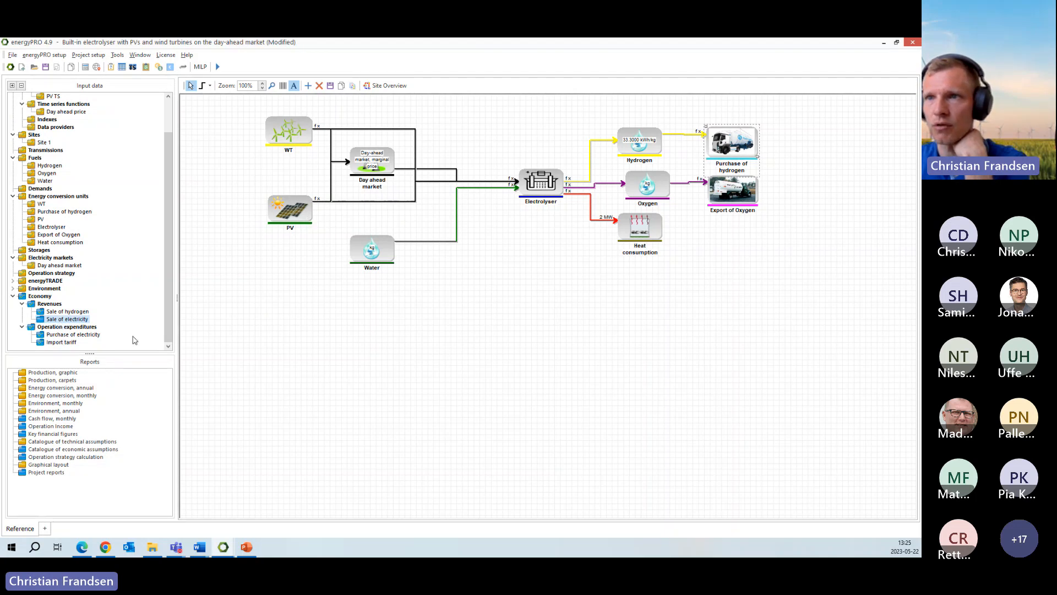
click(65, 335)
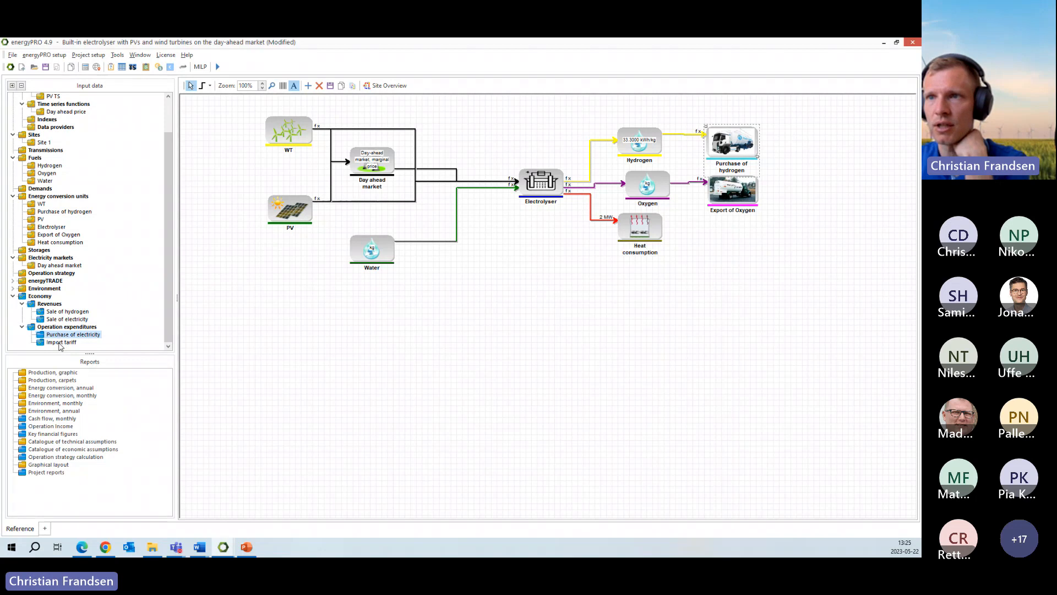
click(62, 342)
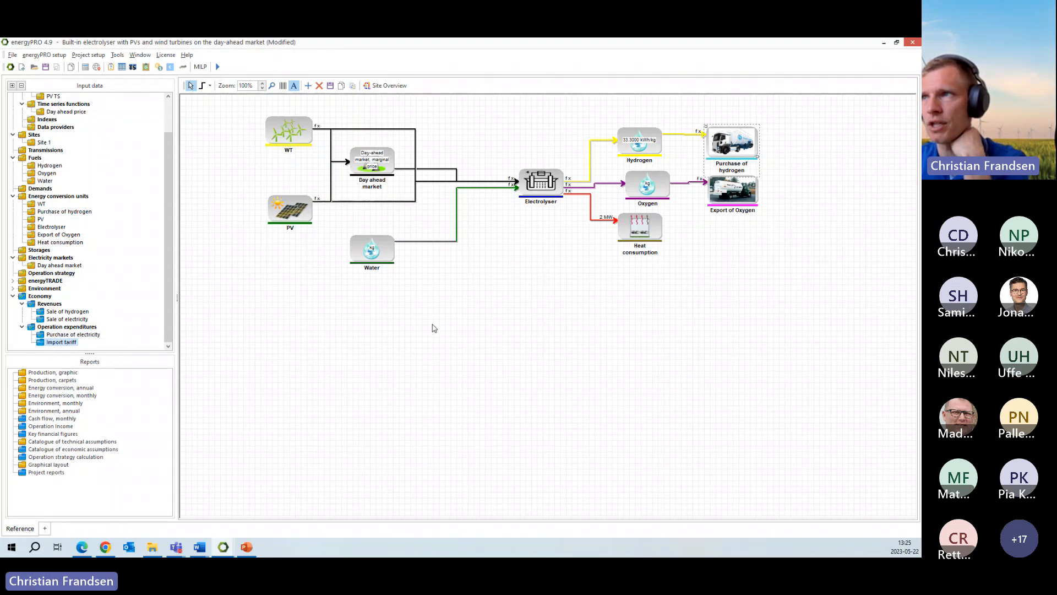
click(406, 170)
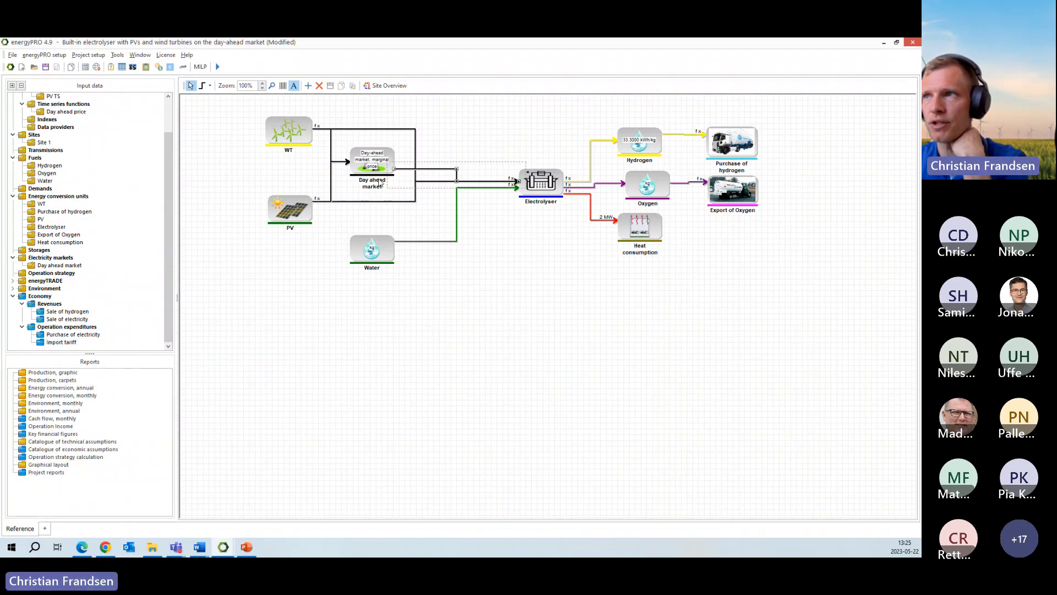
click(348, 181)
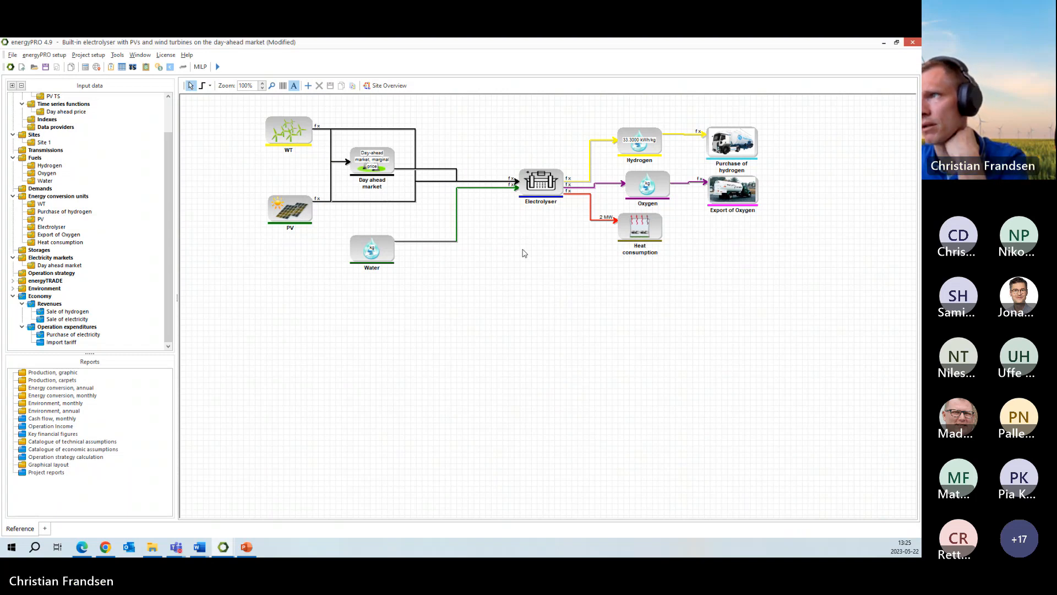
- Open the Electrolyser unit's settings beside the layout, and examine its available electrolyser types and hydrogen output fuel
click(544, 194)
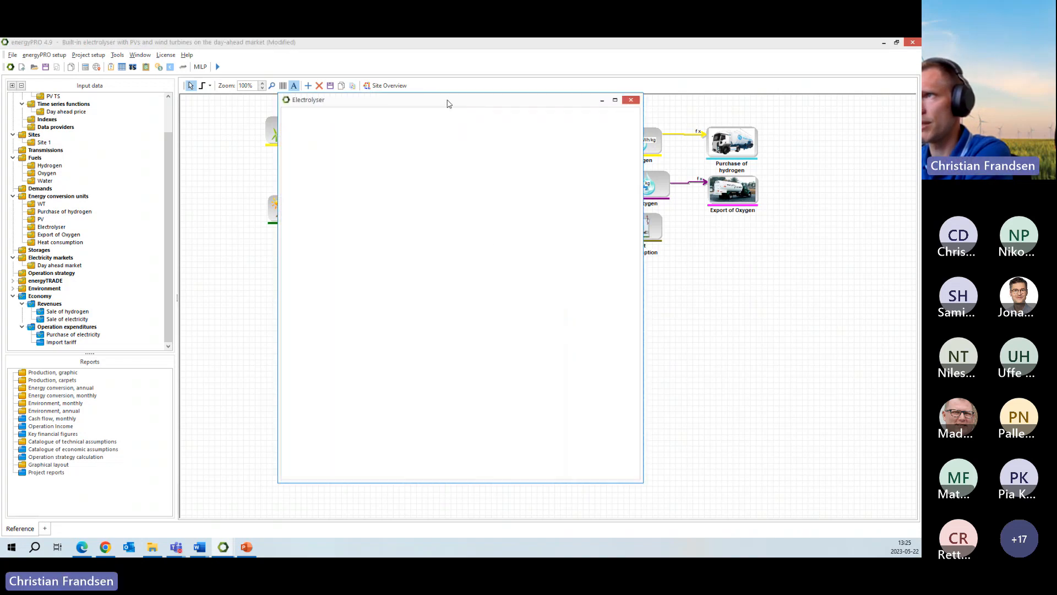
drag(449, 104, 430, 109)
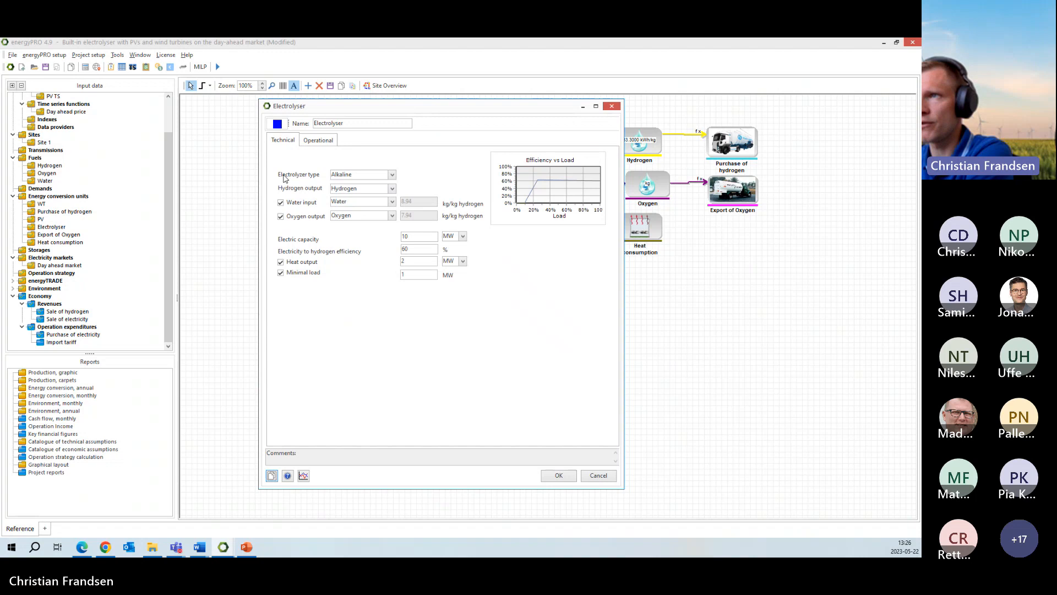
click(392, 175)
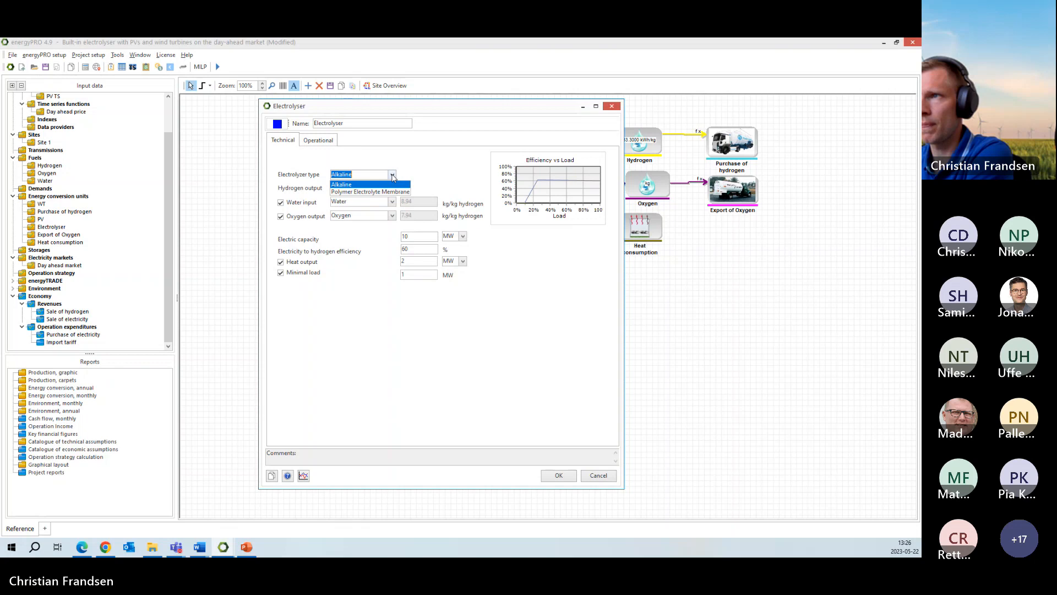
click(393, 176)
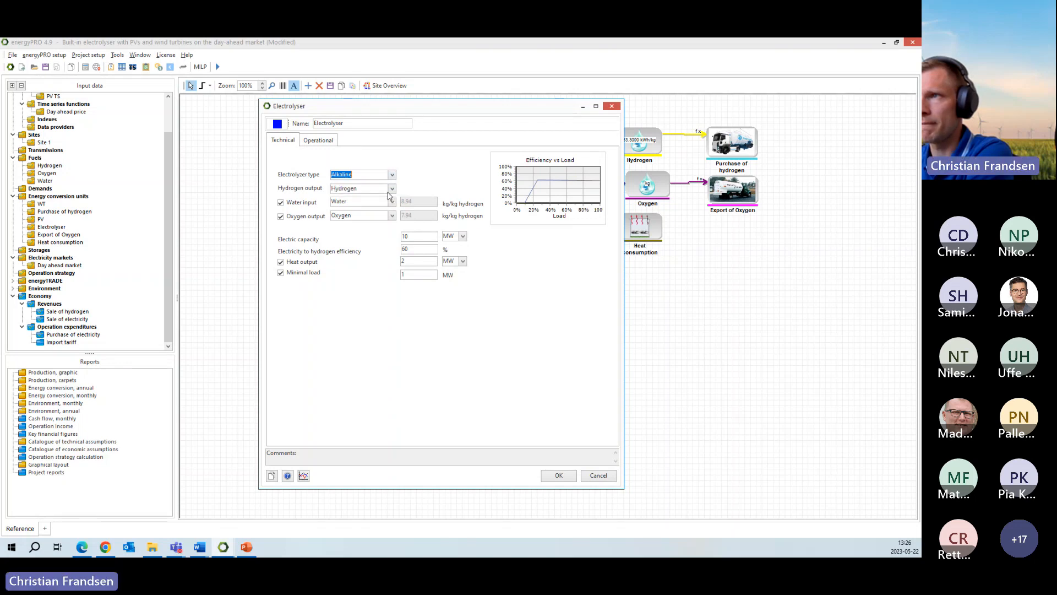
drag(423, 112, 294, 108)
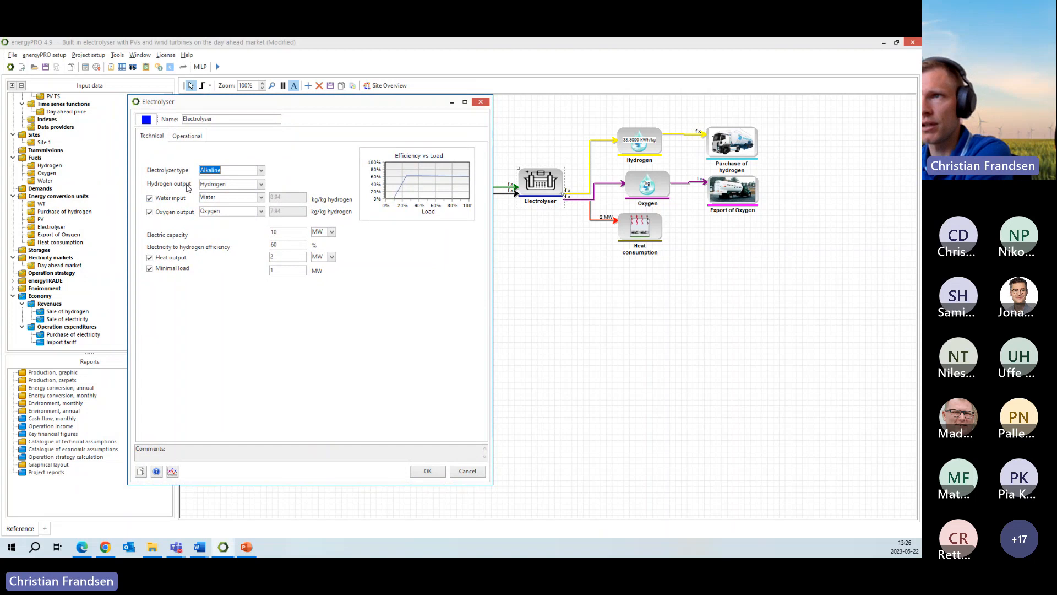
click(261, 185)
click(262, 187)
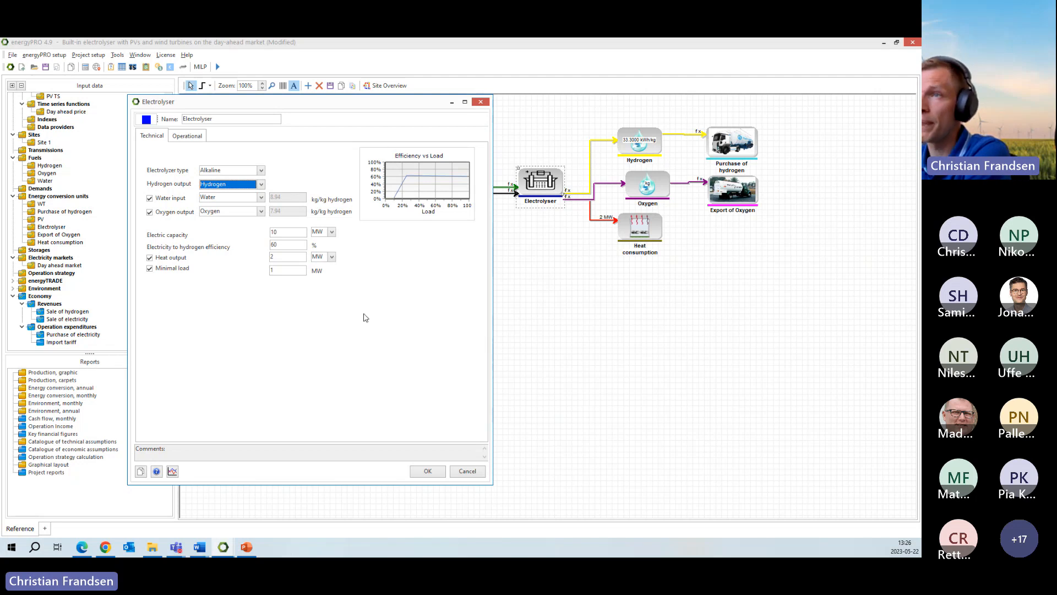
- Turn the electrolyser's water input off and on again, and assign Water as its fuel
click(149, 198)
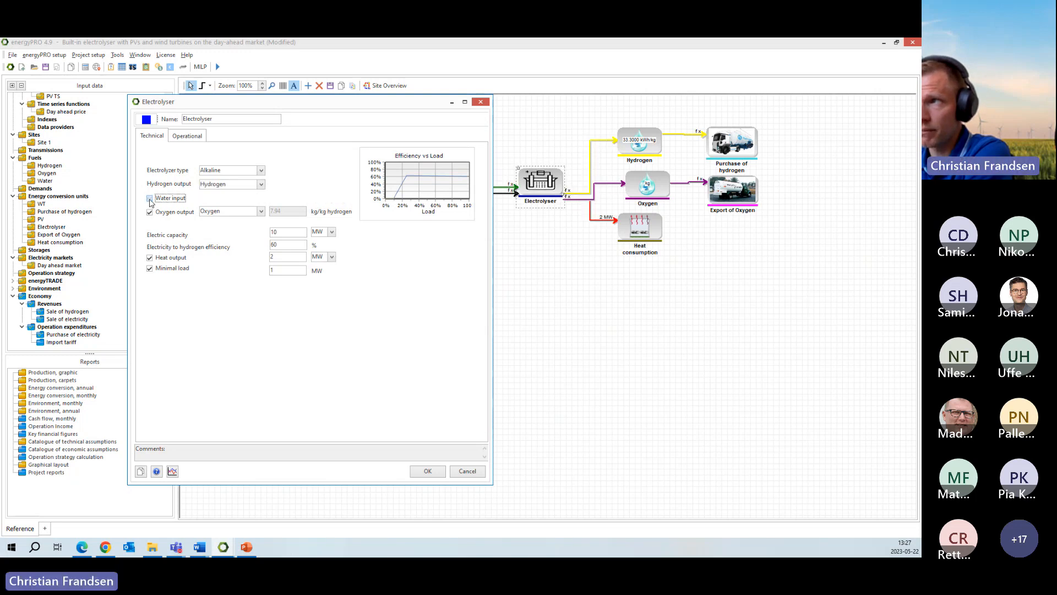
click(150, 201)
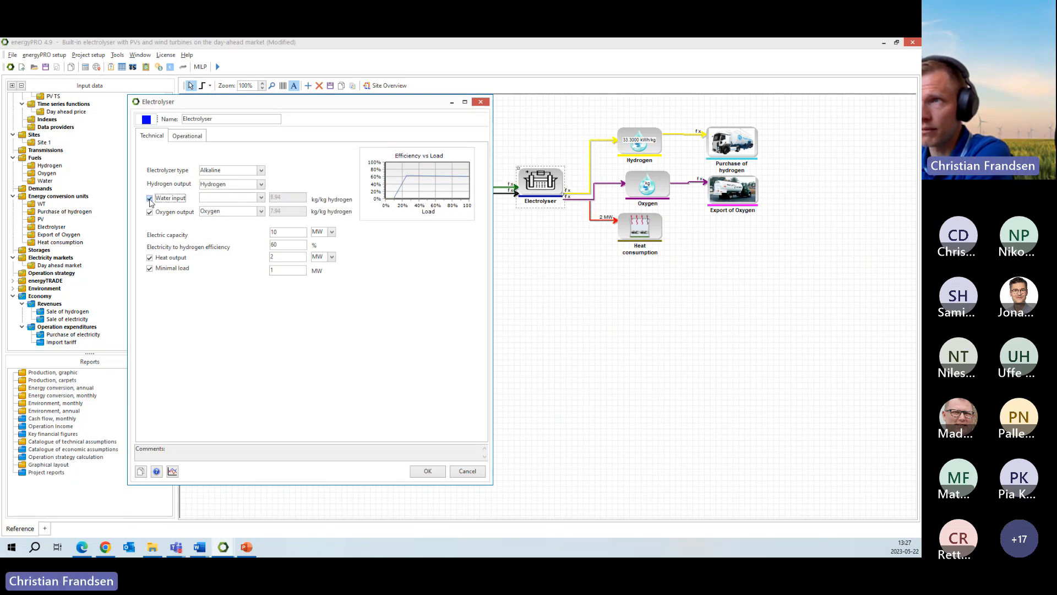
click(237, 197)
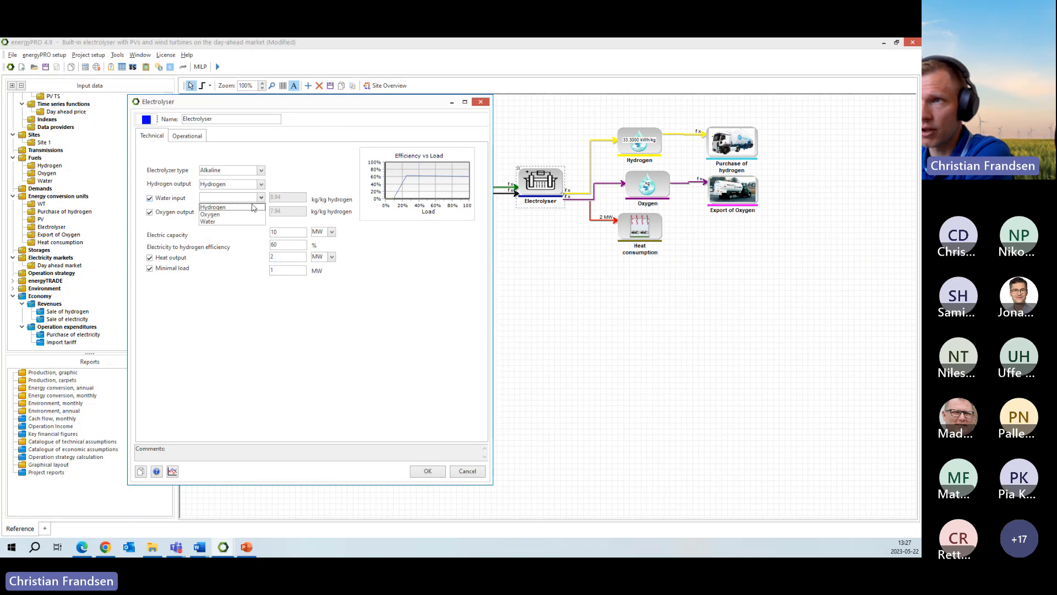
click(236, 221)
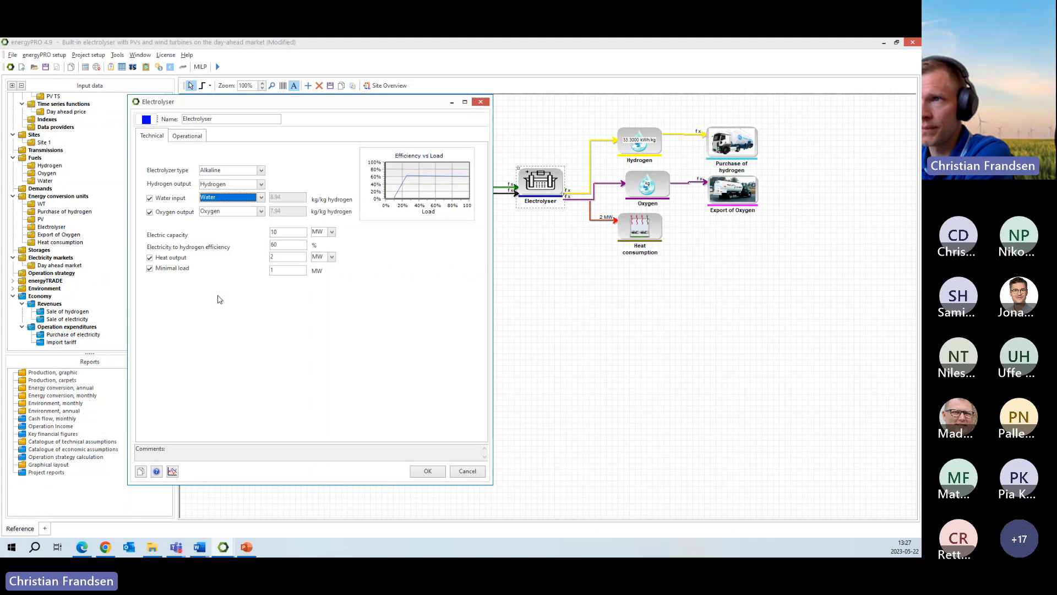
- Examine the electrolyser's electric capacity, electricity to hydrogen efficiency, heat output and minimal load settings
double_click(275, 232)
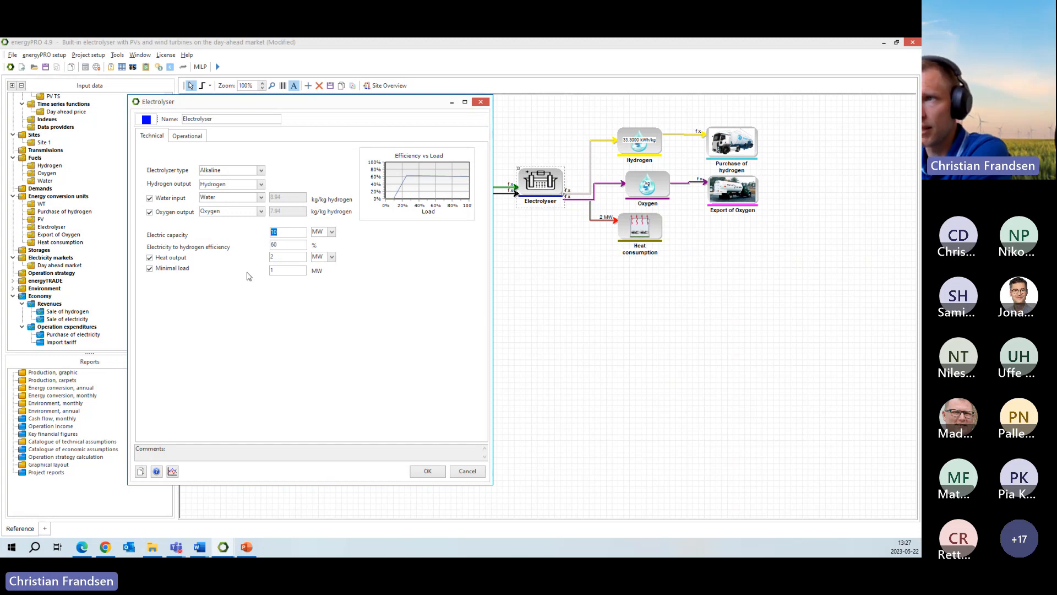
click(295, 246)
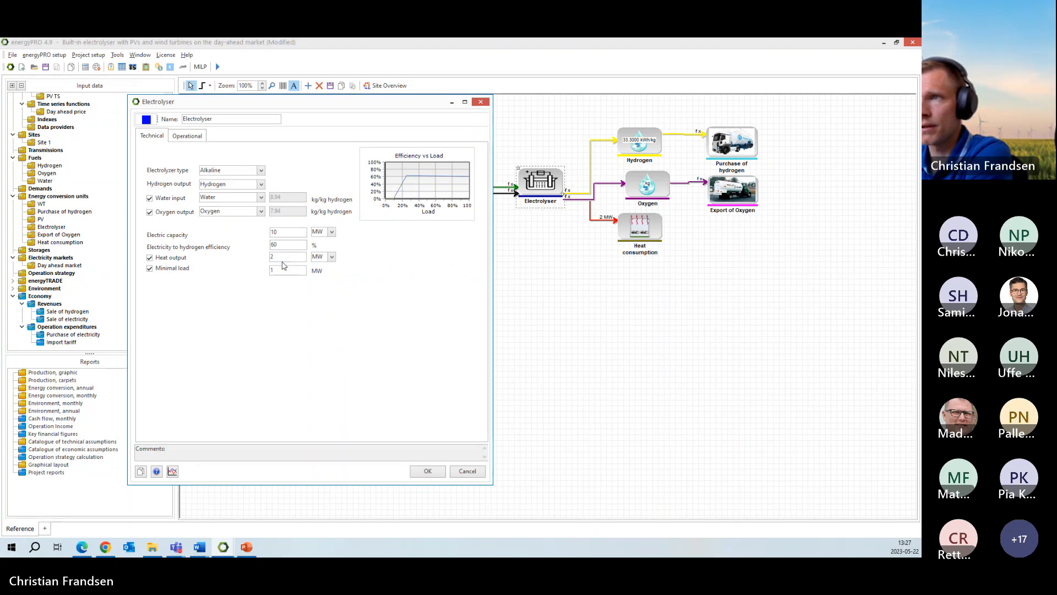
click(289, 257)
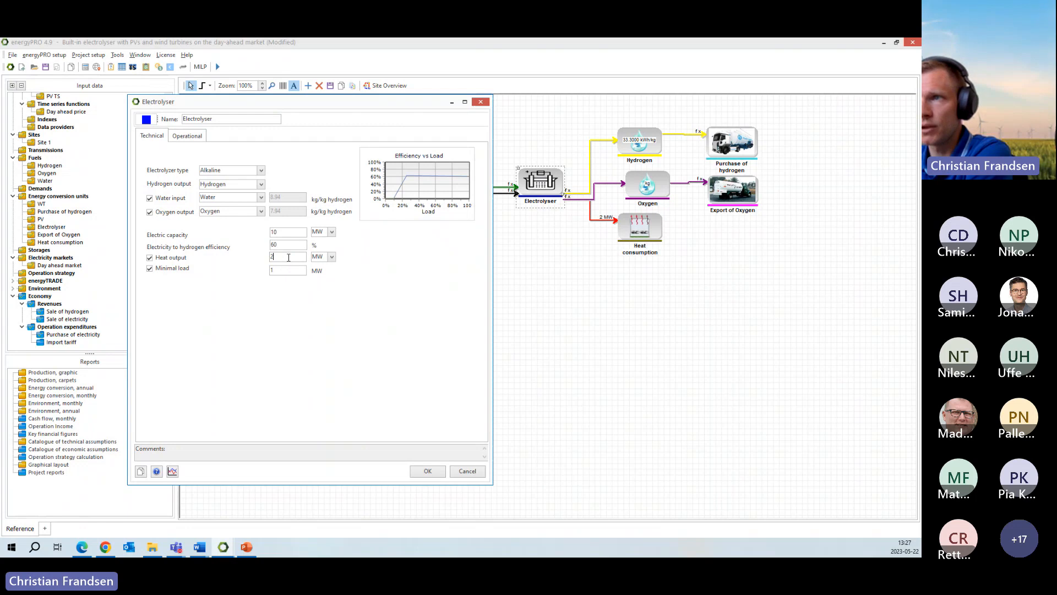
key(Tab)
click(276, 271)
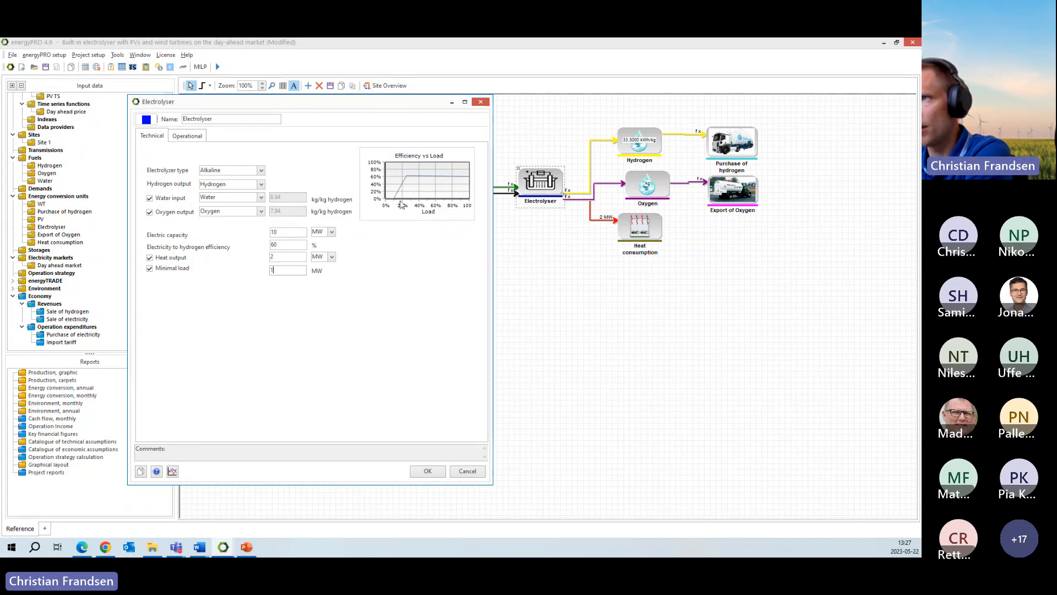
- Try the Polymer Electrolyte Membrane electrolyser type, examine its efficiency versus load curve against the minimal load, and discard the changes
click(262, 171)
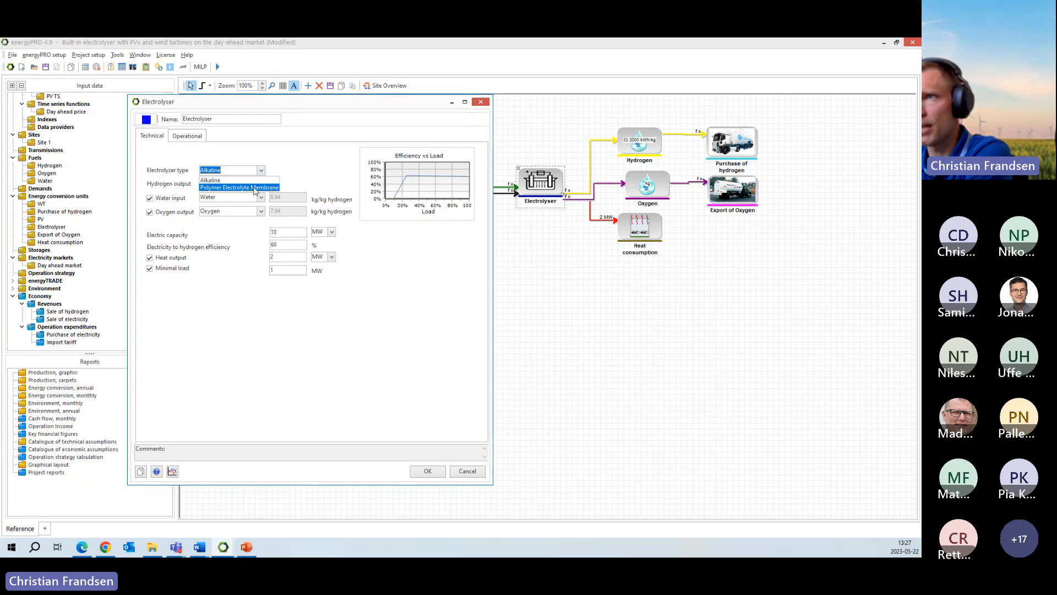
click(255, 188)
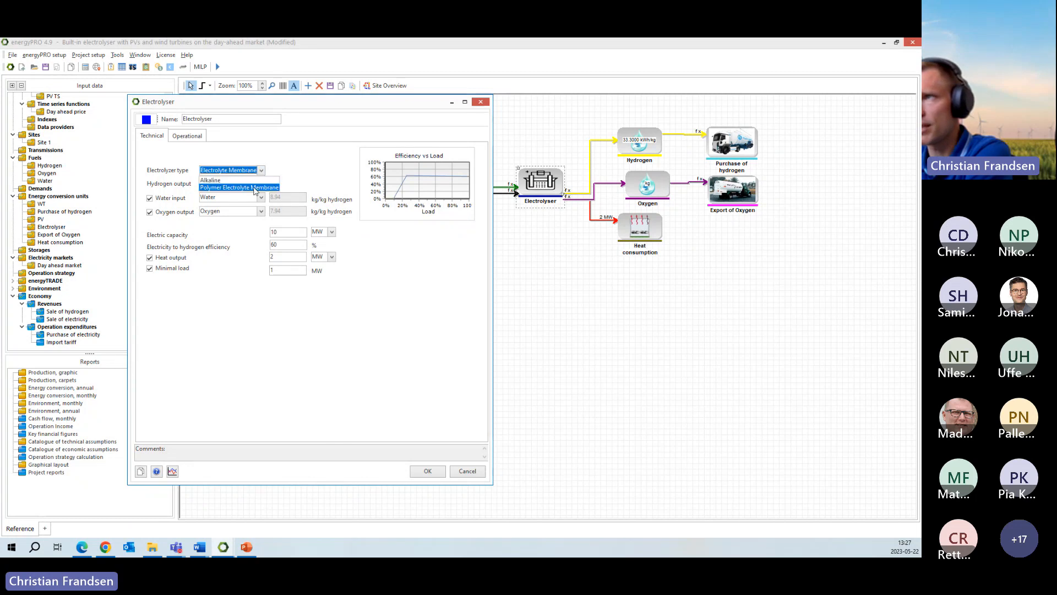
click(409, 176)
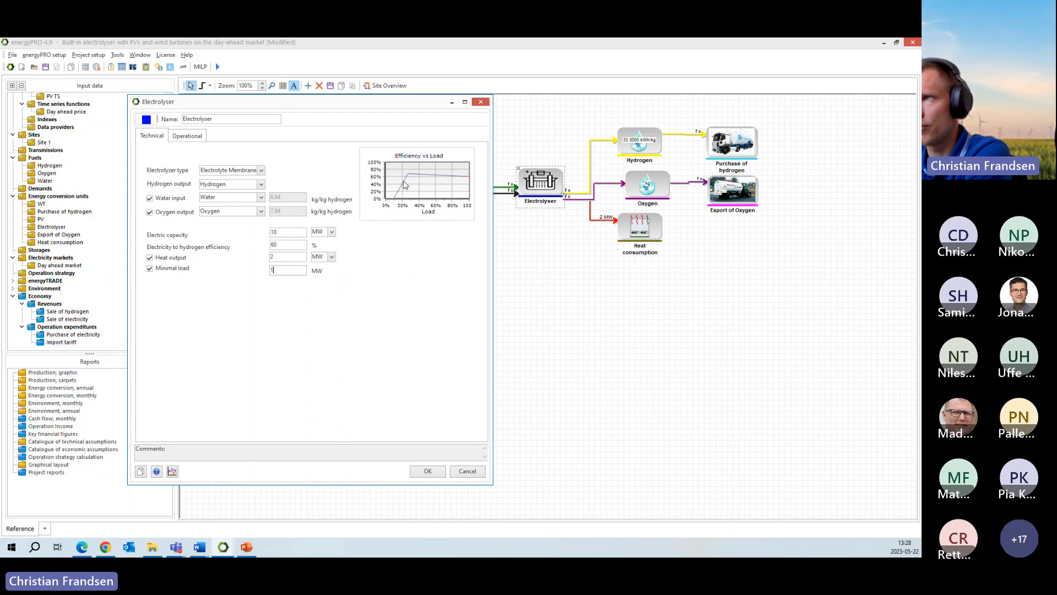
drag(287, 269, 235, 272)
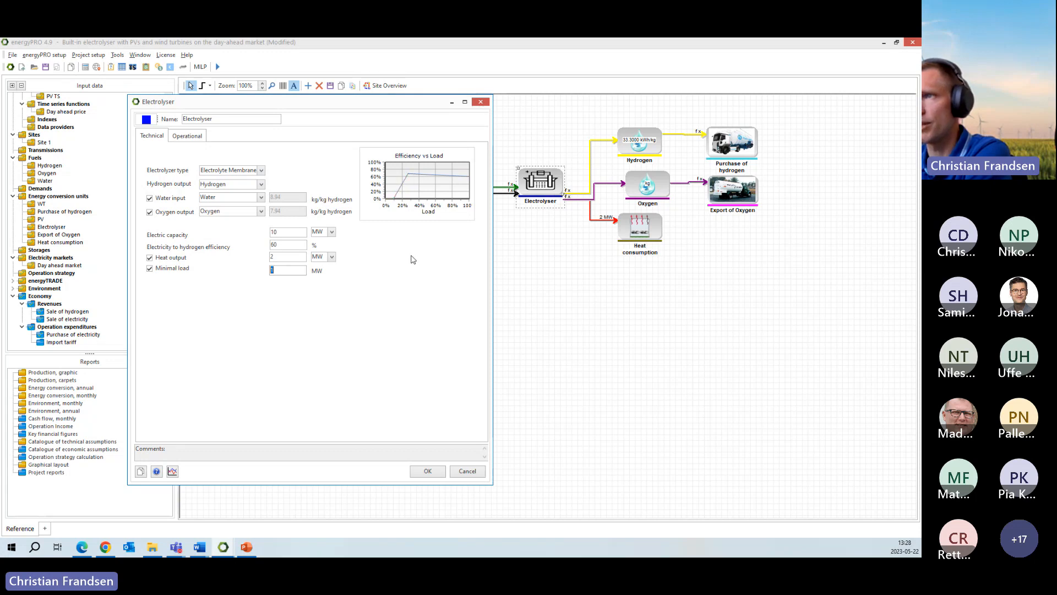
click(285, 271)
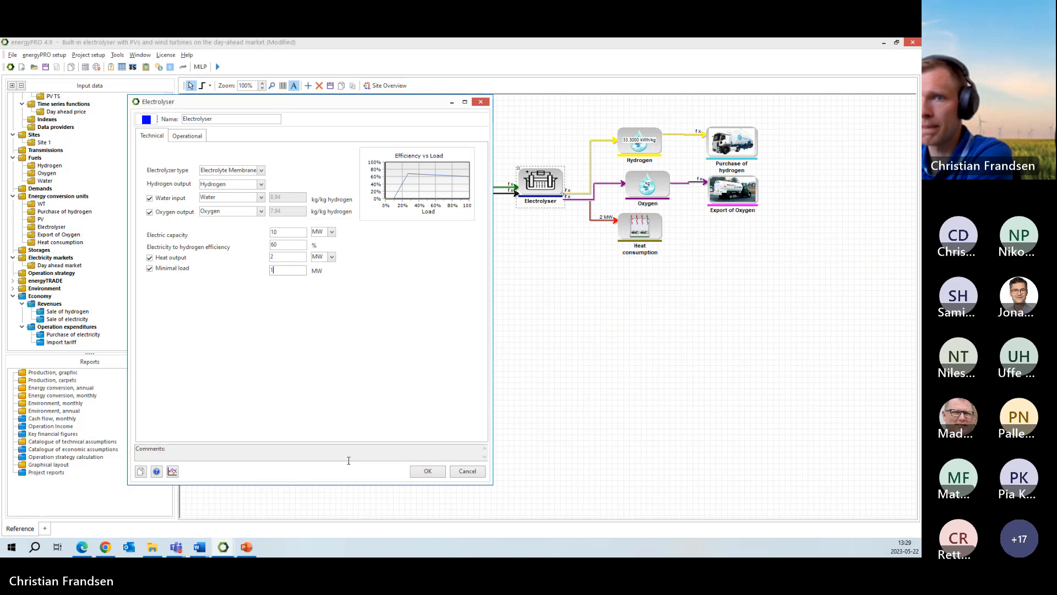
click(467, 471)
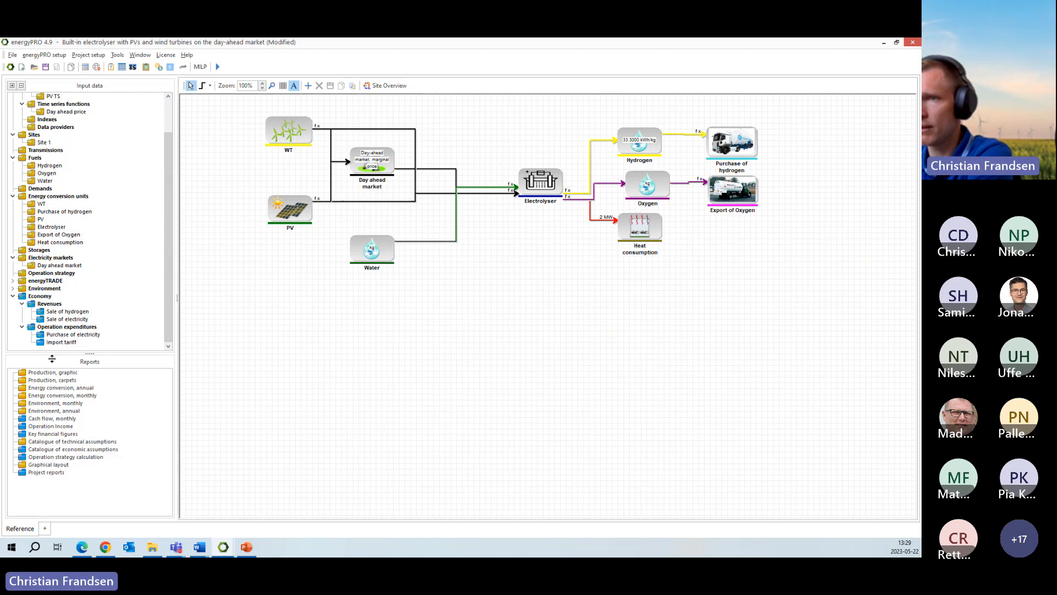
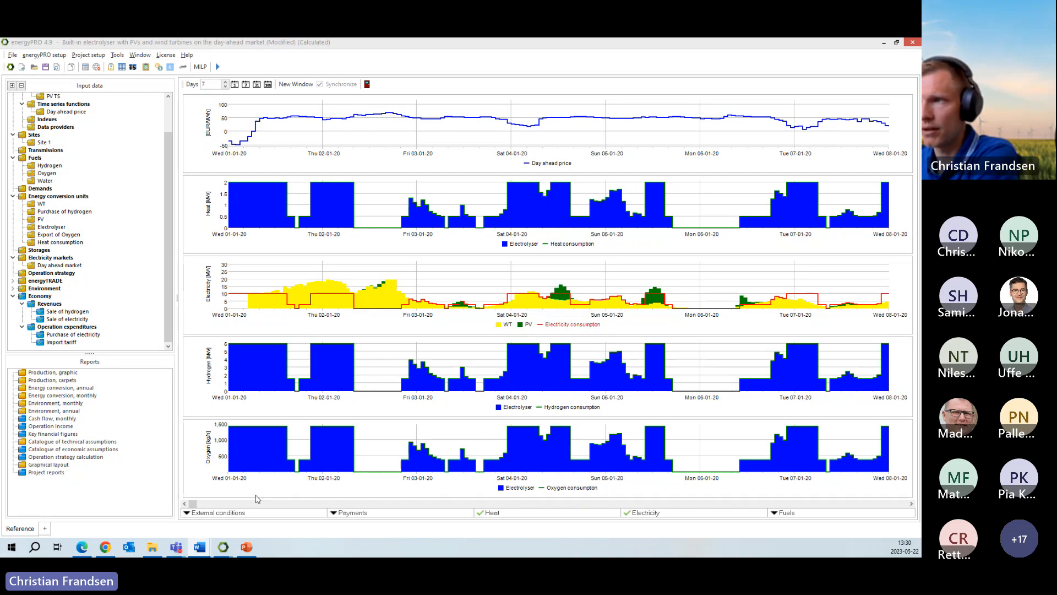
- Examine the heat, electricity, hydrogen and oxygen production graphs through late February and early March, including the fuels available for display
mouse_move(253, 368)
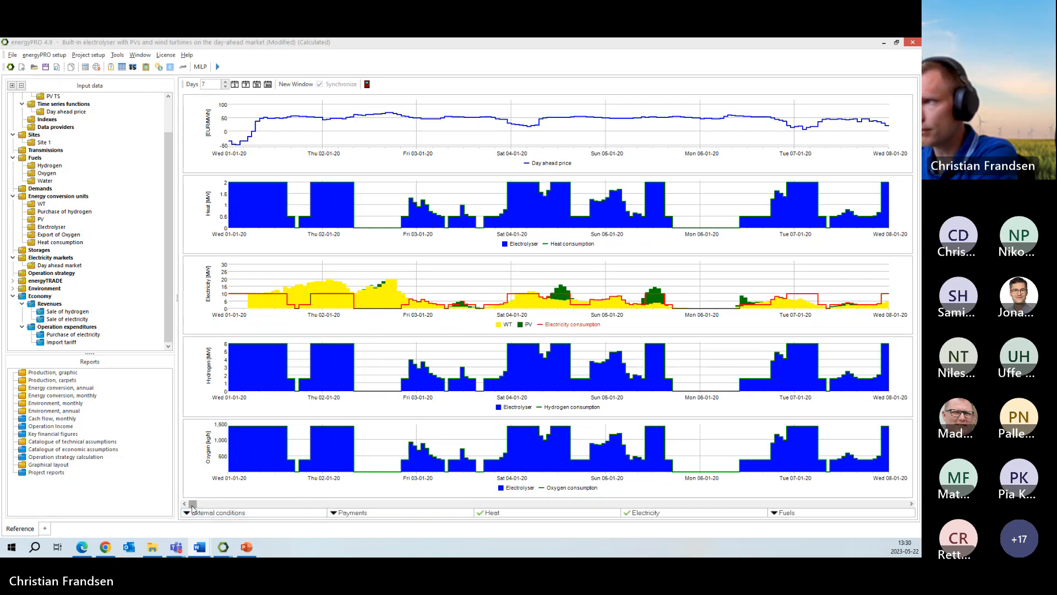
drag(192, 503, 311, 517)
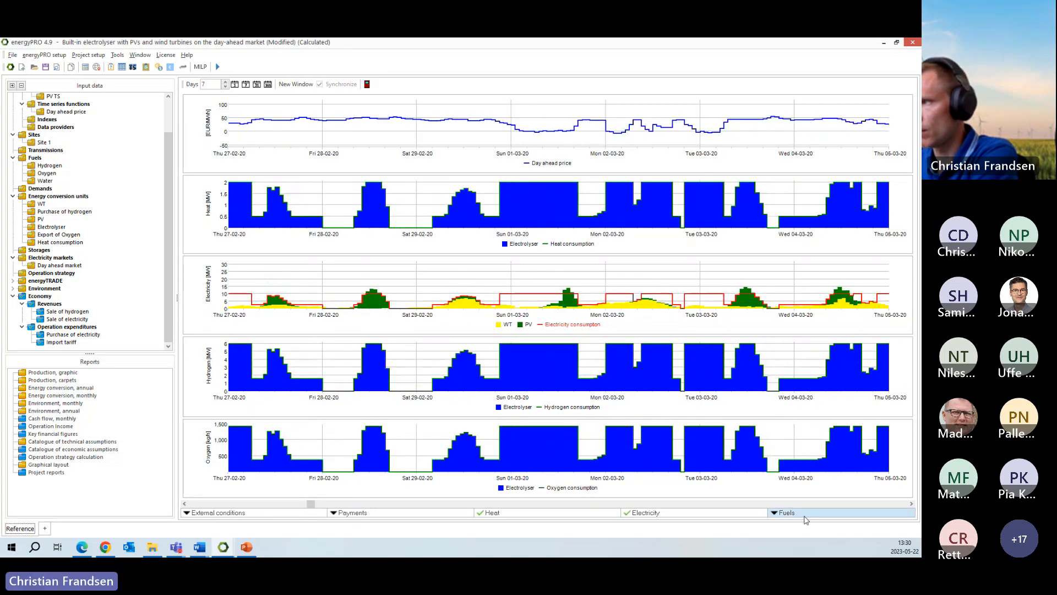
click(782, 513)
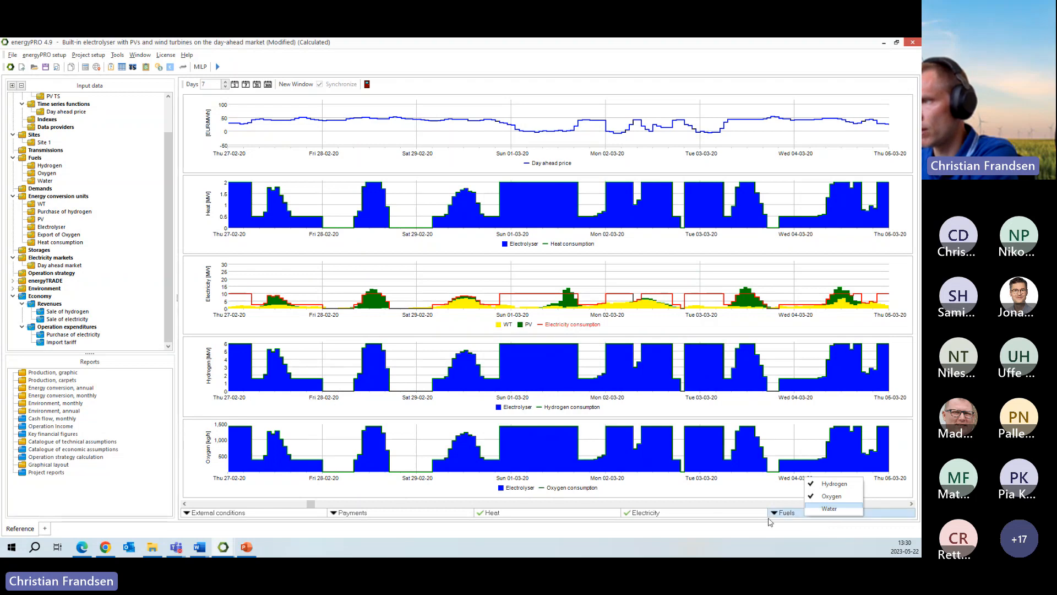
click(661, 531)
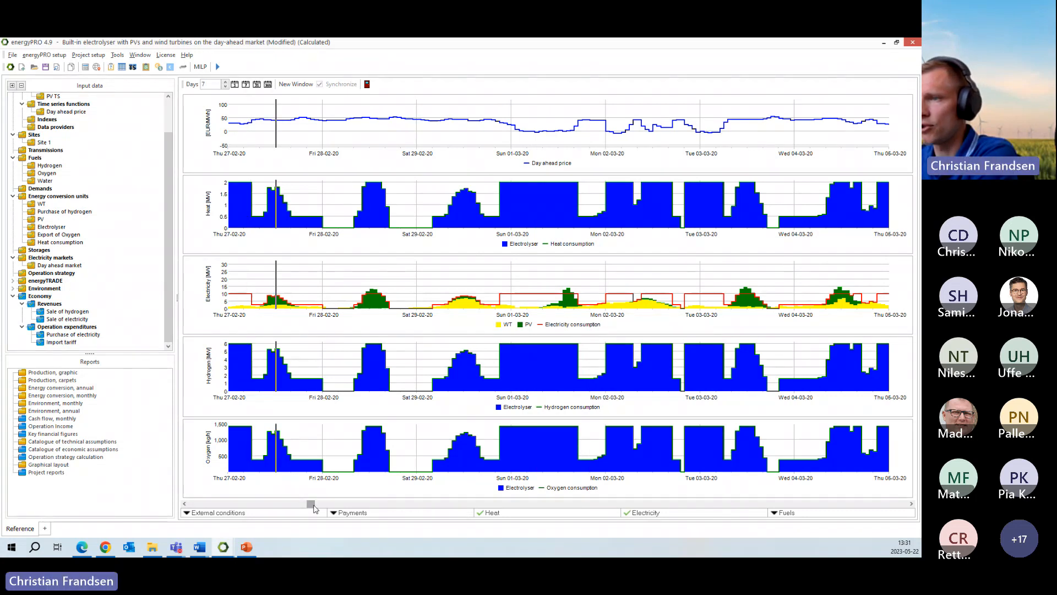
drag(311, 505, 294, 505)
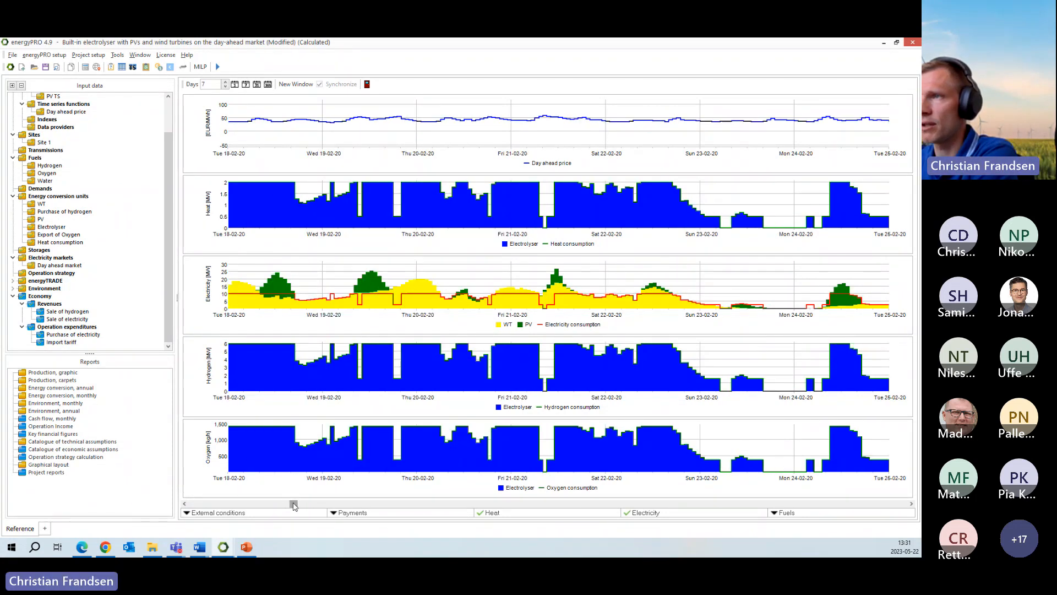
- Open the Sale of hydrogen revenue, examine its amount formula and price per unit, and close it without changes
click(57, 312)
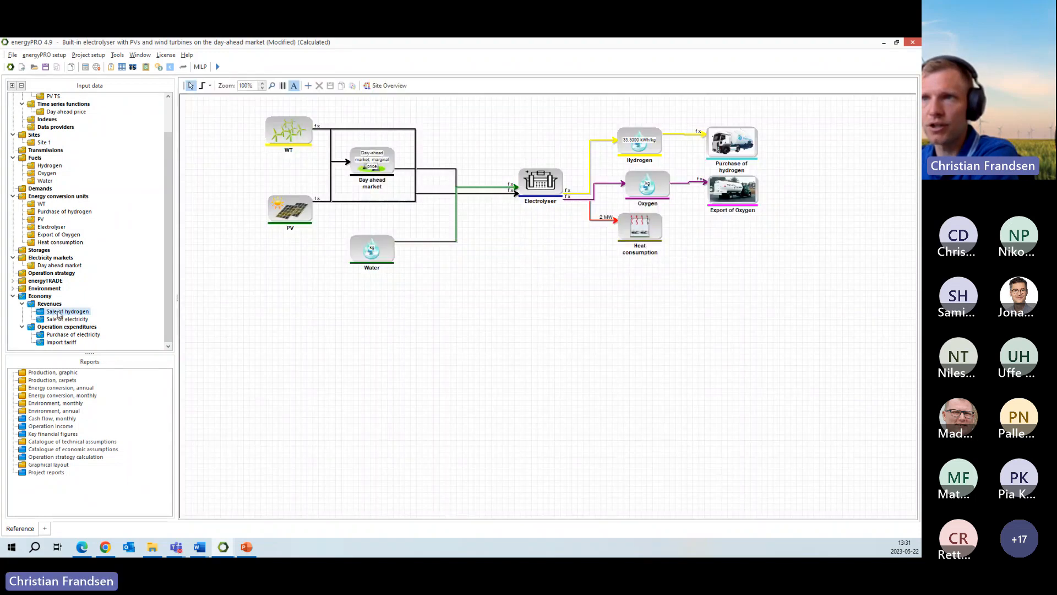
double_click(59, 311)
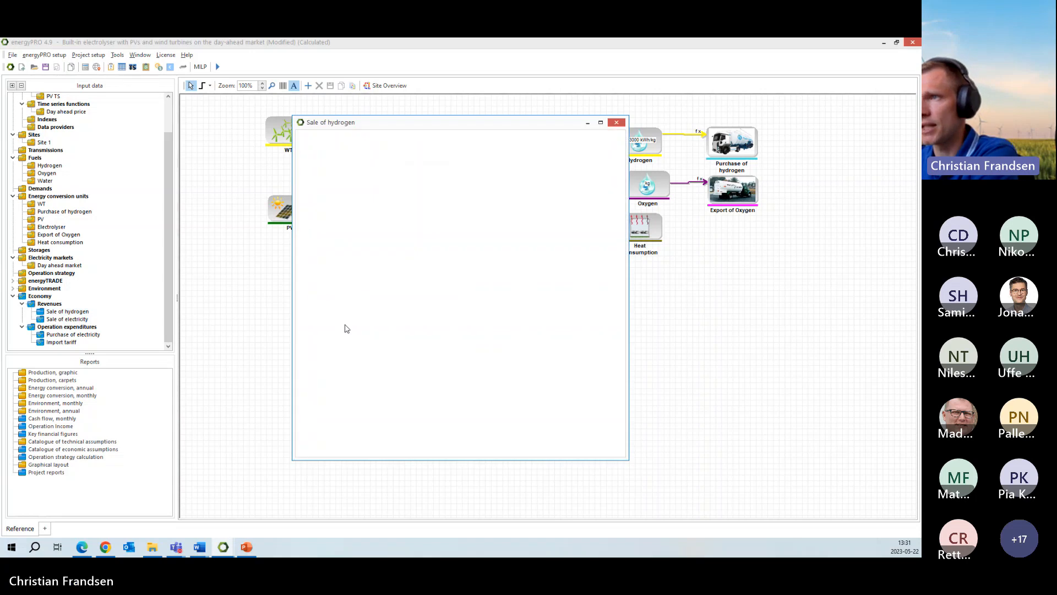
double_click(340, 258)
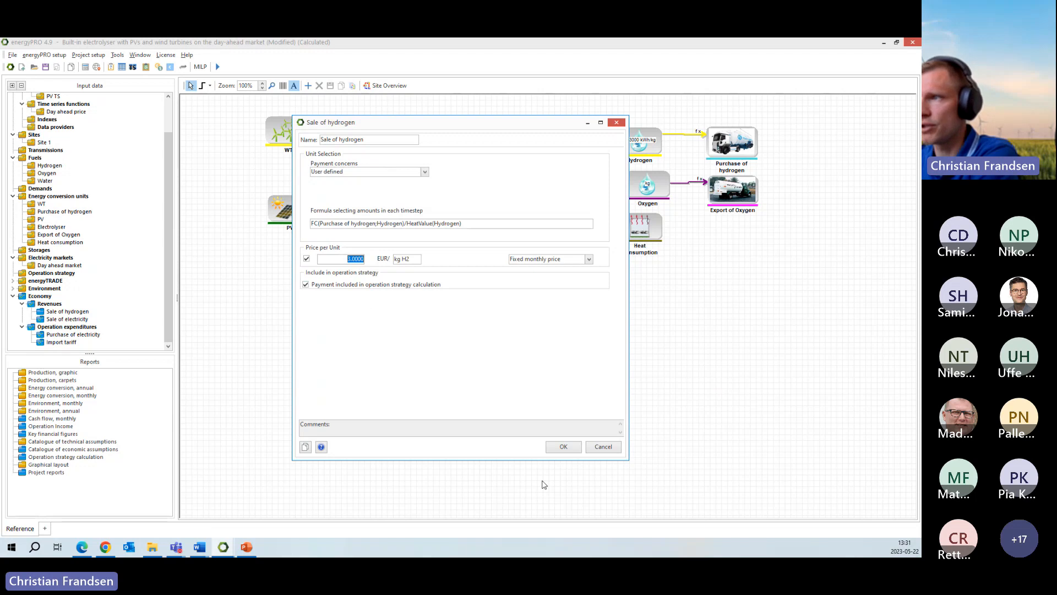
click(603, 446)
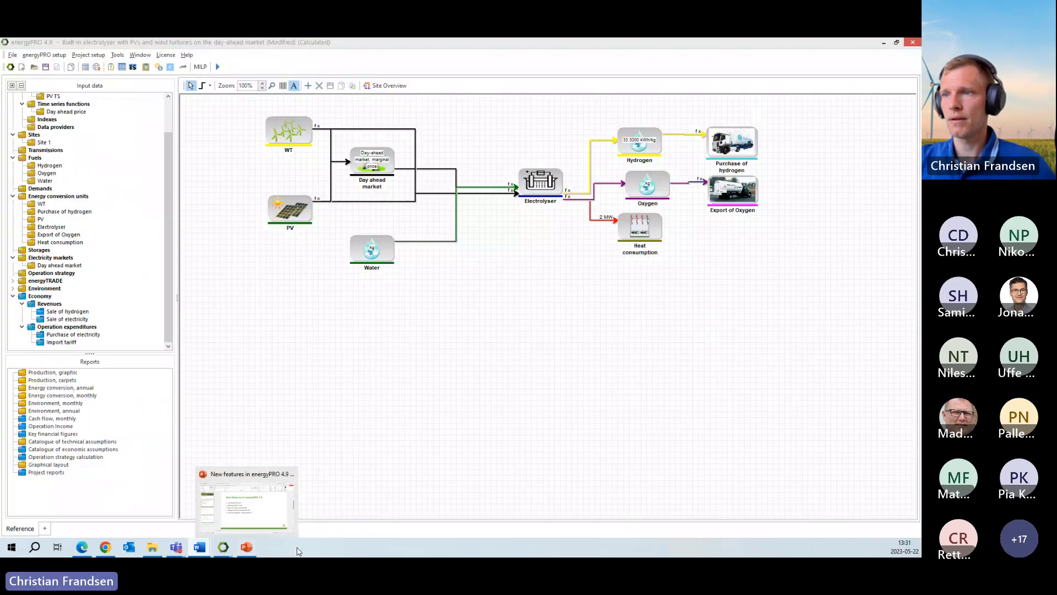
- Switch to the PowerPoint list of new features, highlight the payments at timestep level point, and return to energyPRO
click(418, 397)
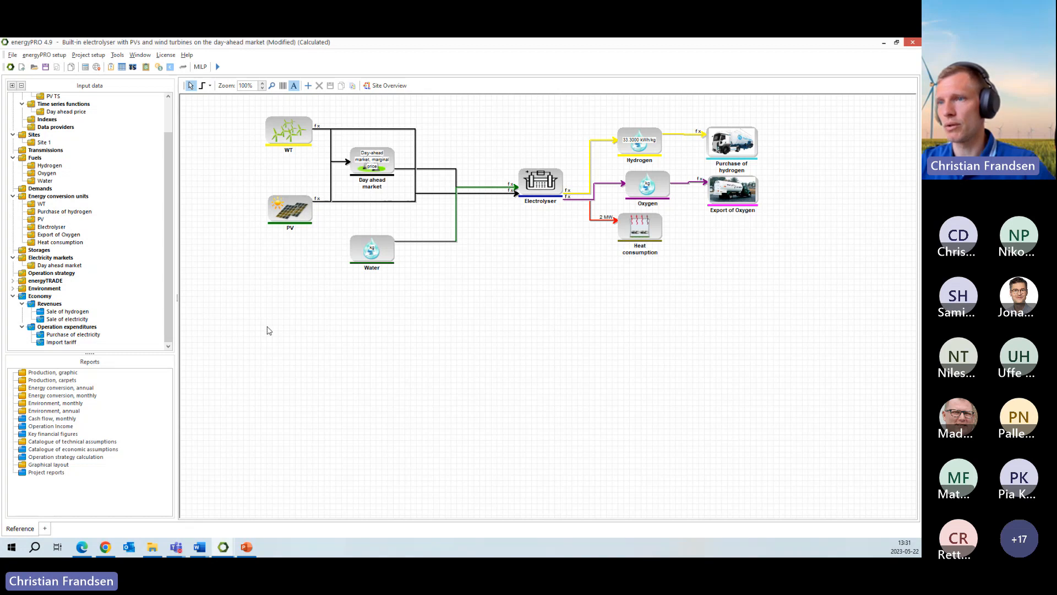
click(246, 546)
click(275, 287)
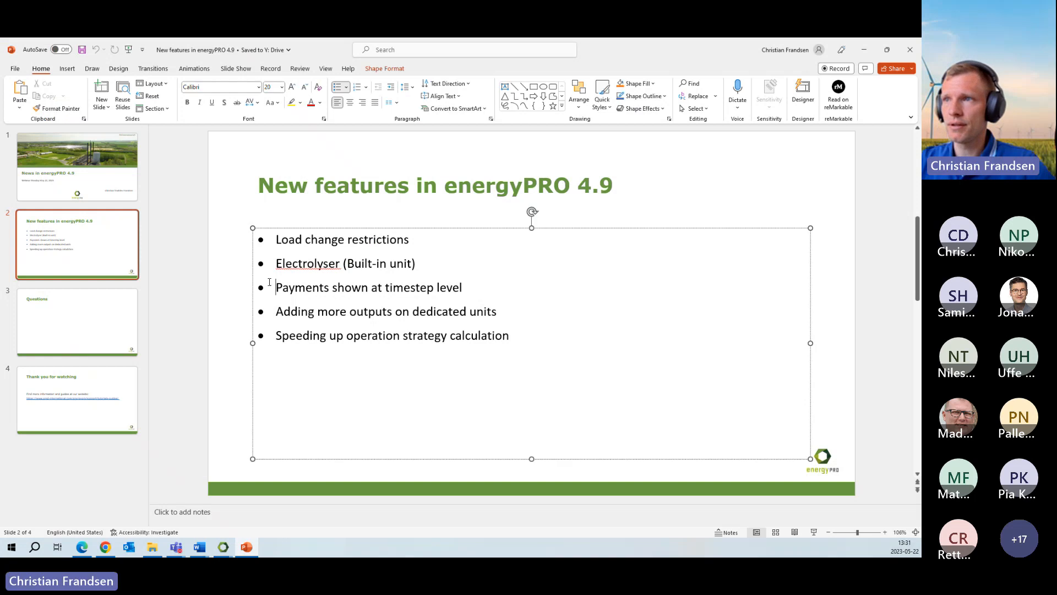
triple_click(474, 284)
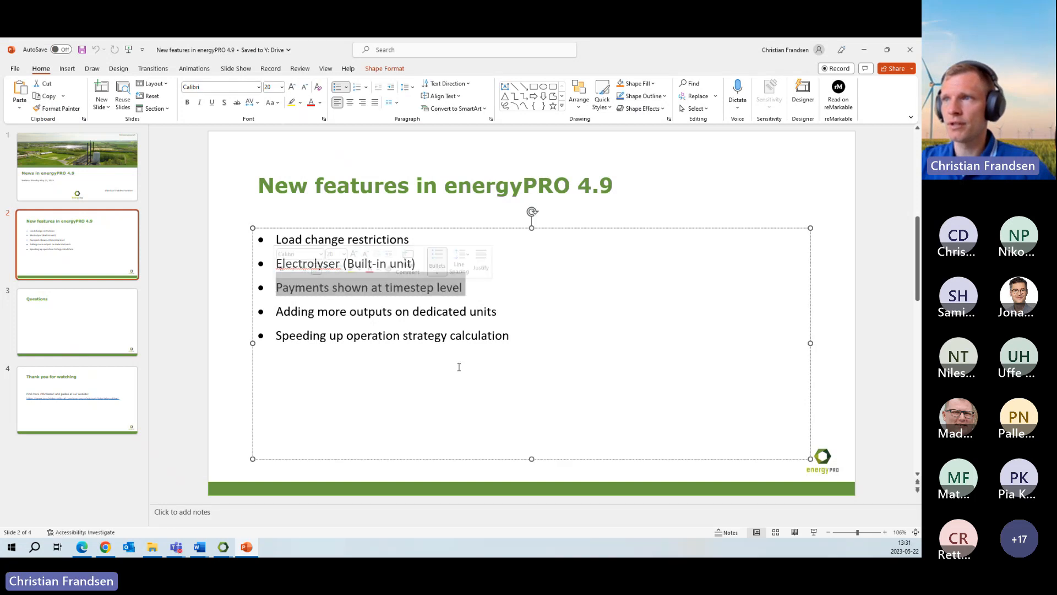
click(558, 306)
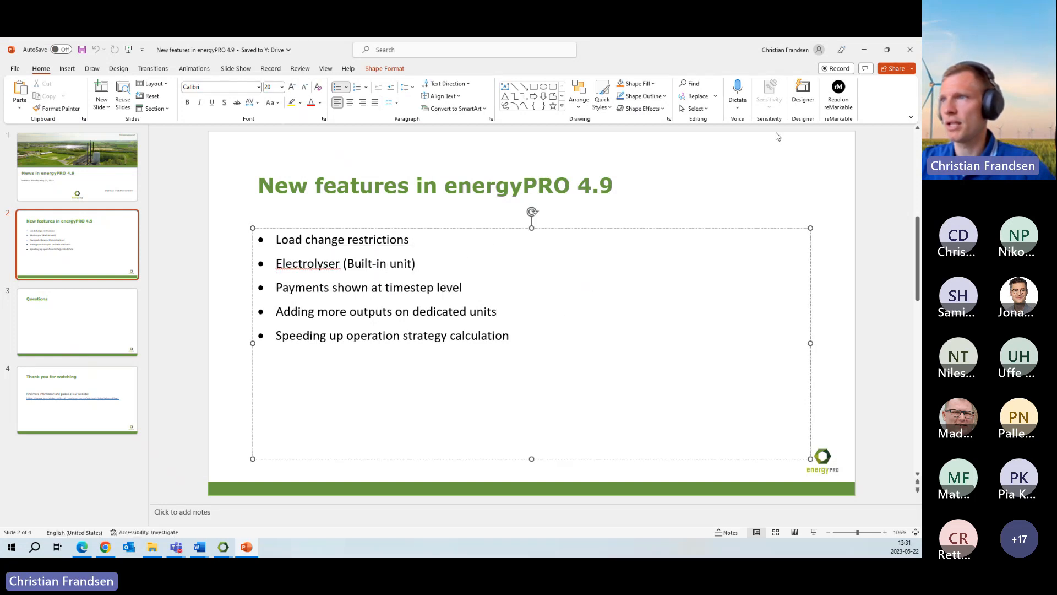
click(872, 50)
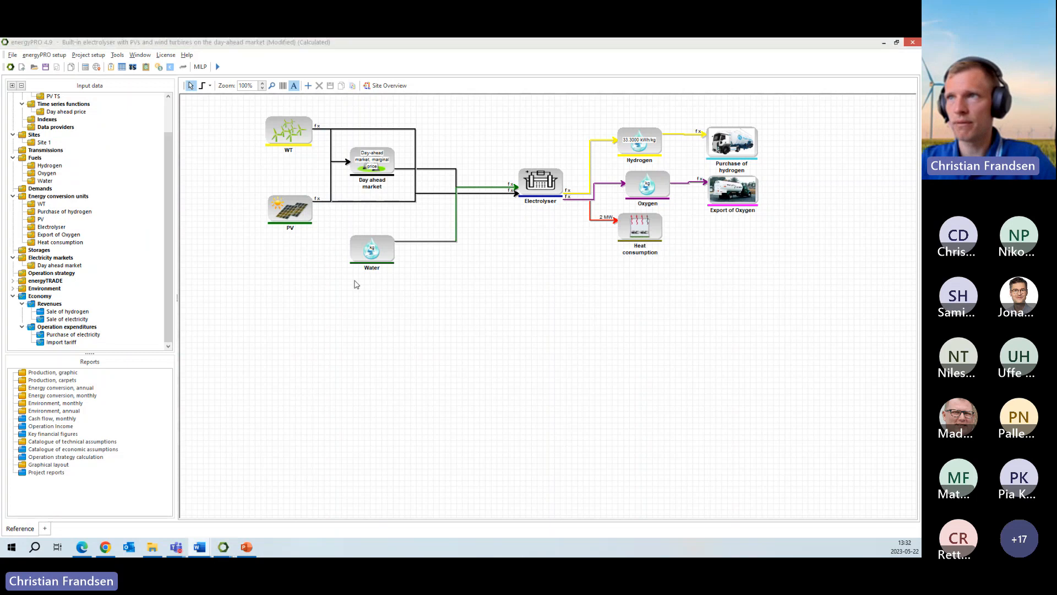
- Open the graphic production report and show the Purchase of electricity operation expenditure in its own graph
drag(169, 182, 225, 269)
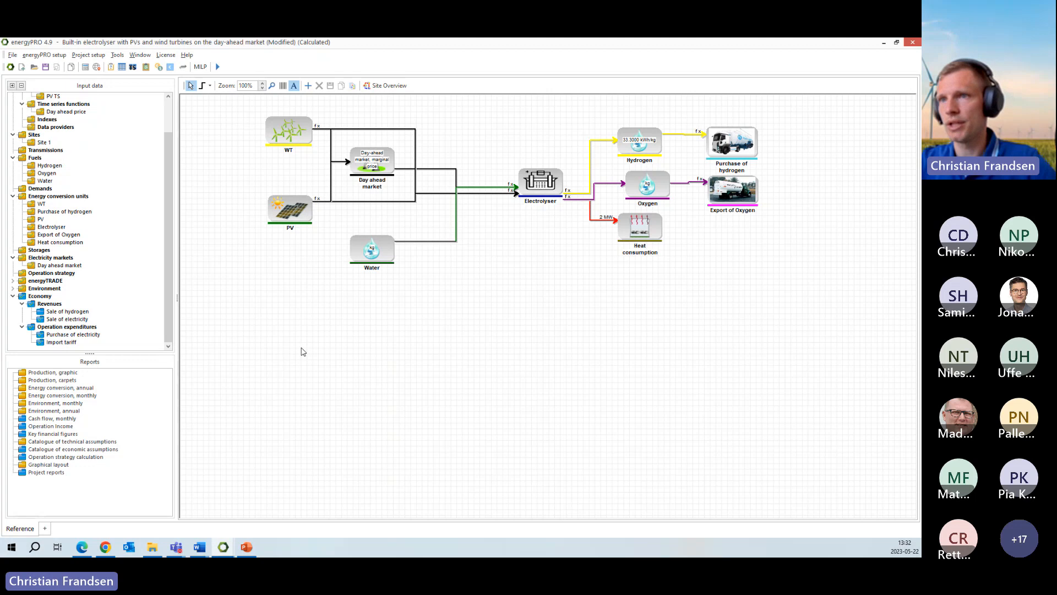
double_click(56, 373)
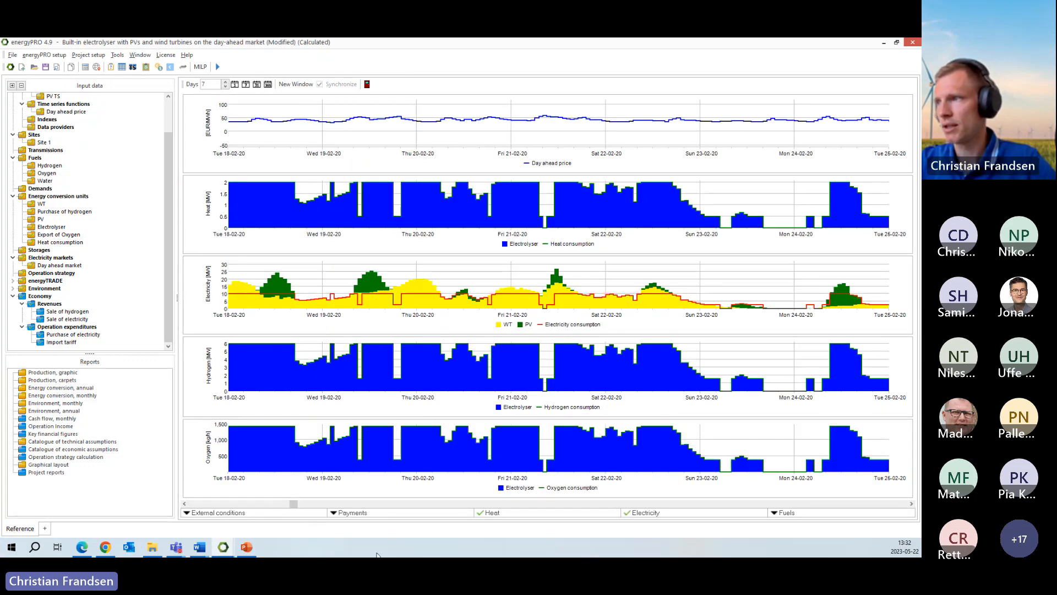
click(352, 513)
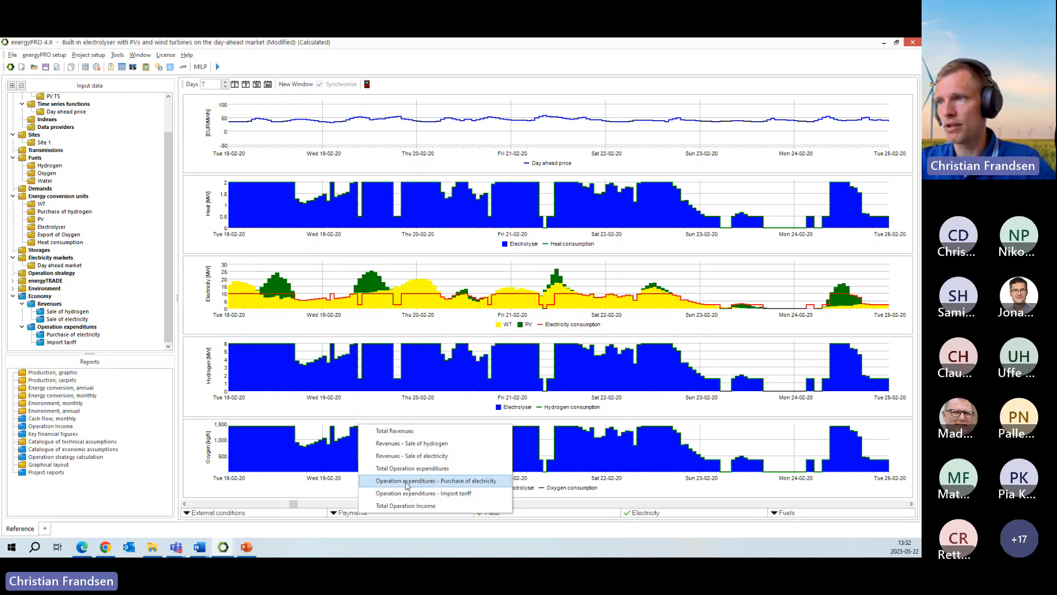
click(456, 483)
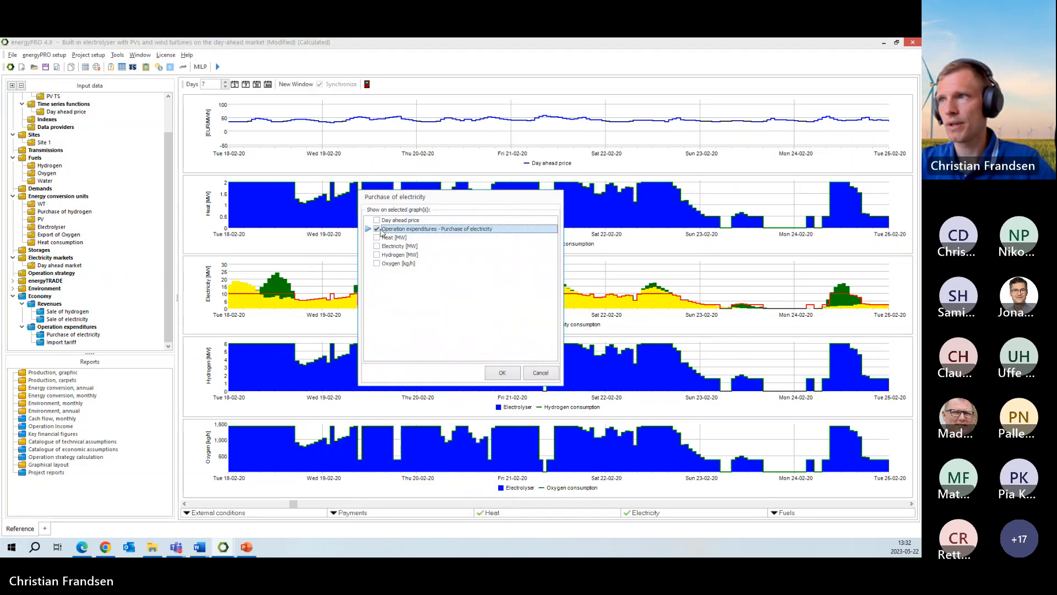
click(502, 372)
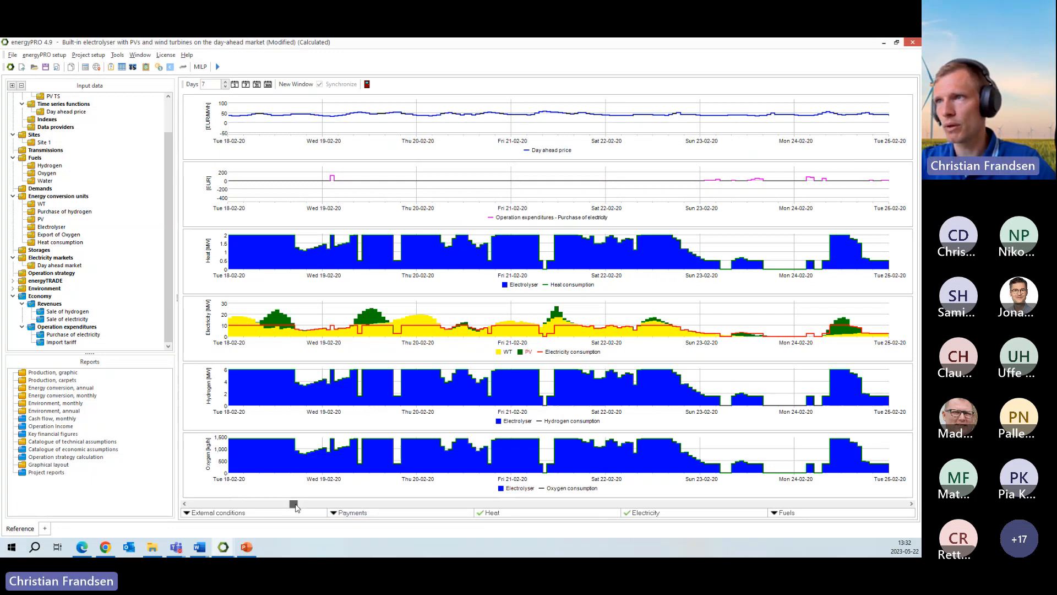
- Compare the electricity purchase expenditure with the day ahead price, WT and PV production, and electrolyser consumption in late February
drag(296, 507, 310, 507)
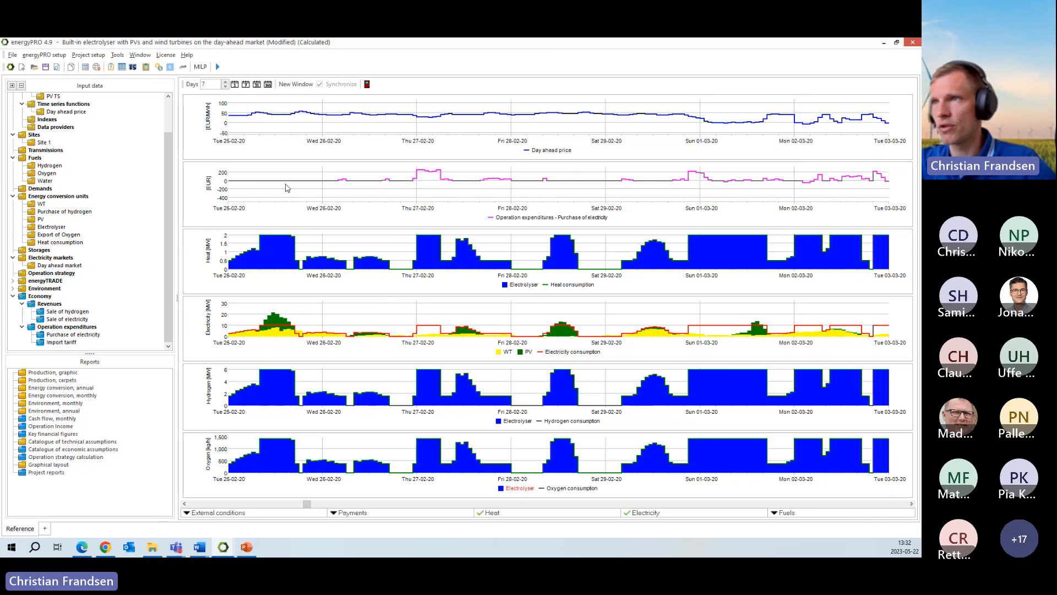
click(264, 332)
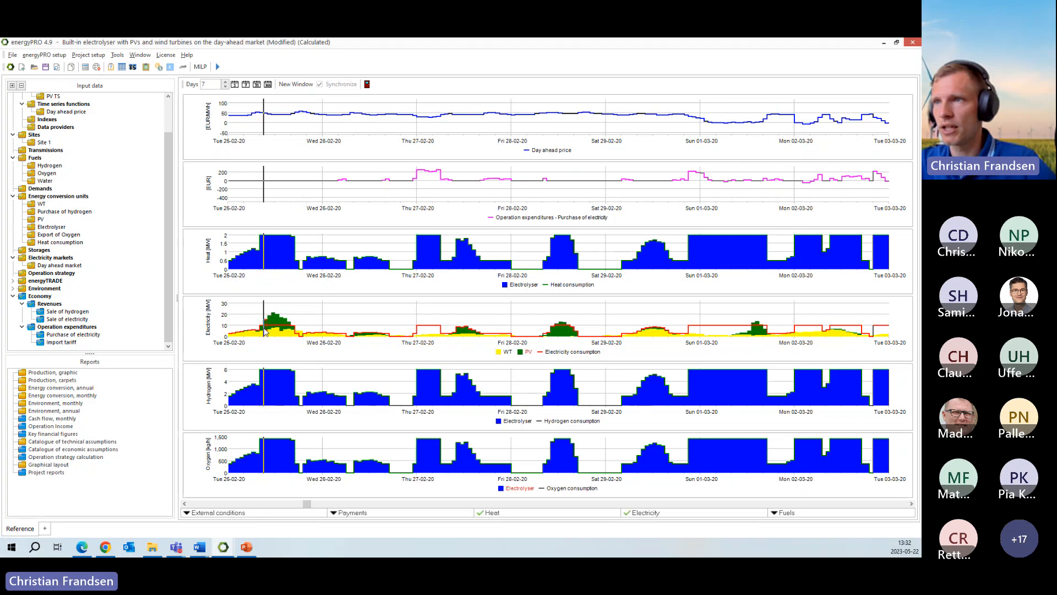
mouse_move(261, 332)
mouse_down()
mouse_move(297, 334)
mouse_move(264, 334)
mouse_move(276, 334)
mouse_up()
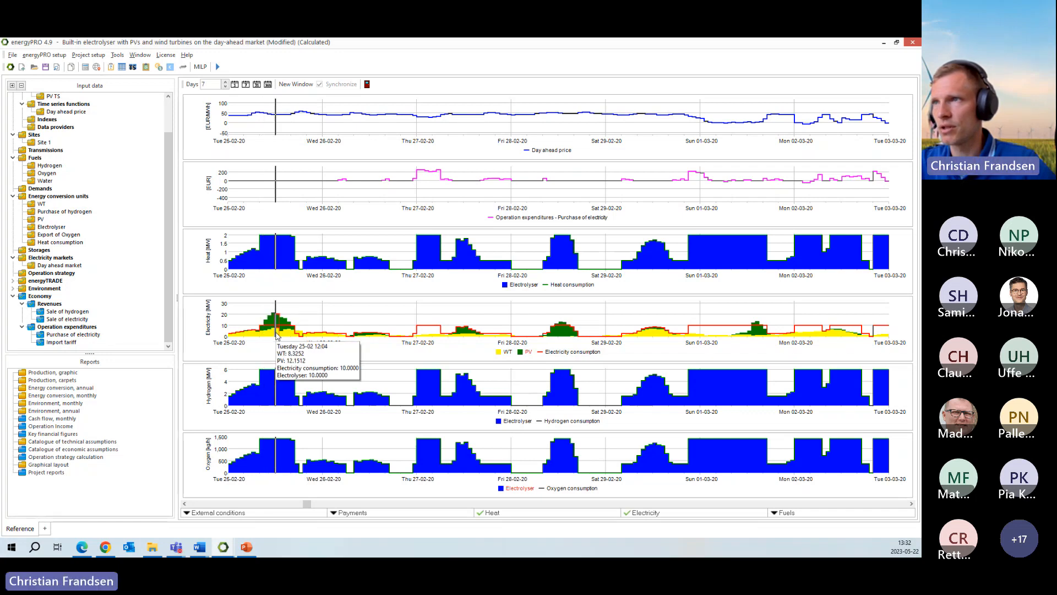
click(424, 118)
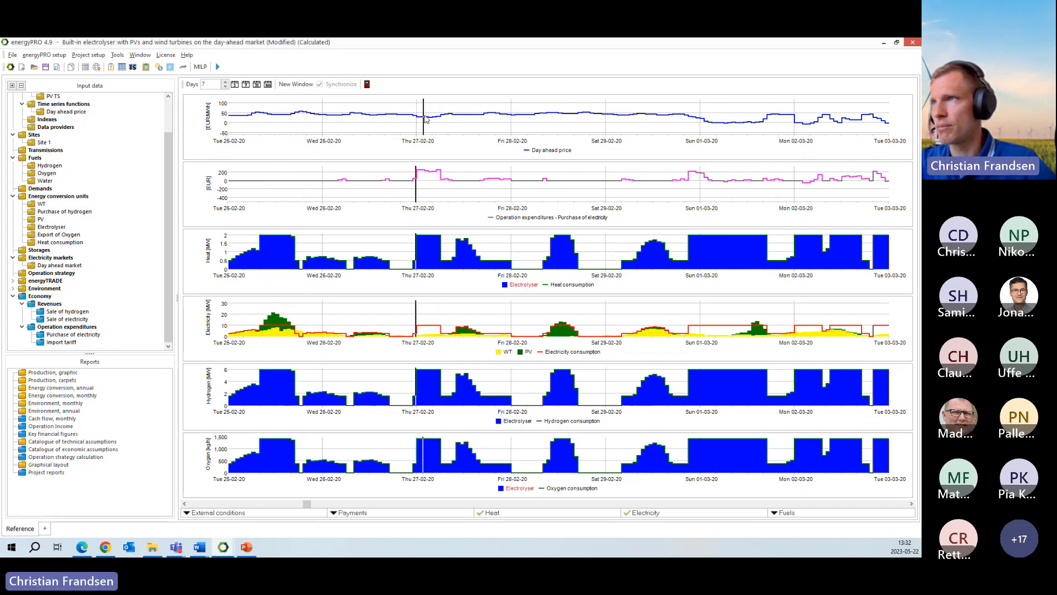
mouse_move(426, 119)
mouse_down()
mouse_move(417, 118)
mouse_move(431, 121)
mouse_move(430, 162)
mouse_up()
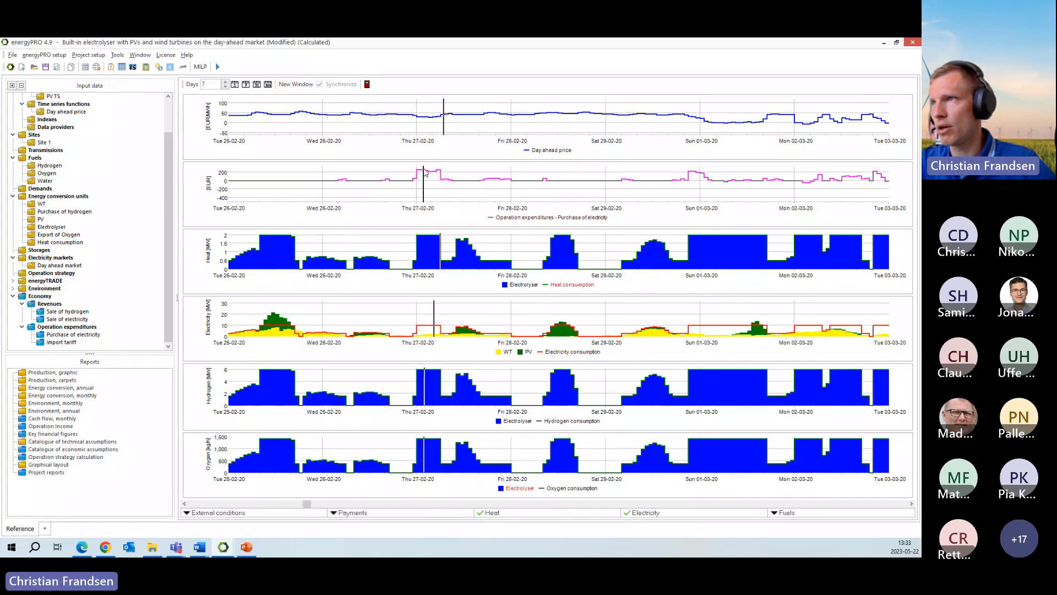
mouse_move(441, 174)
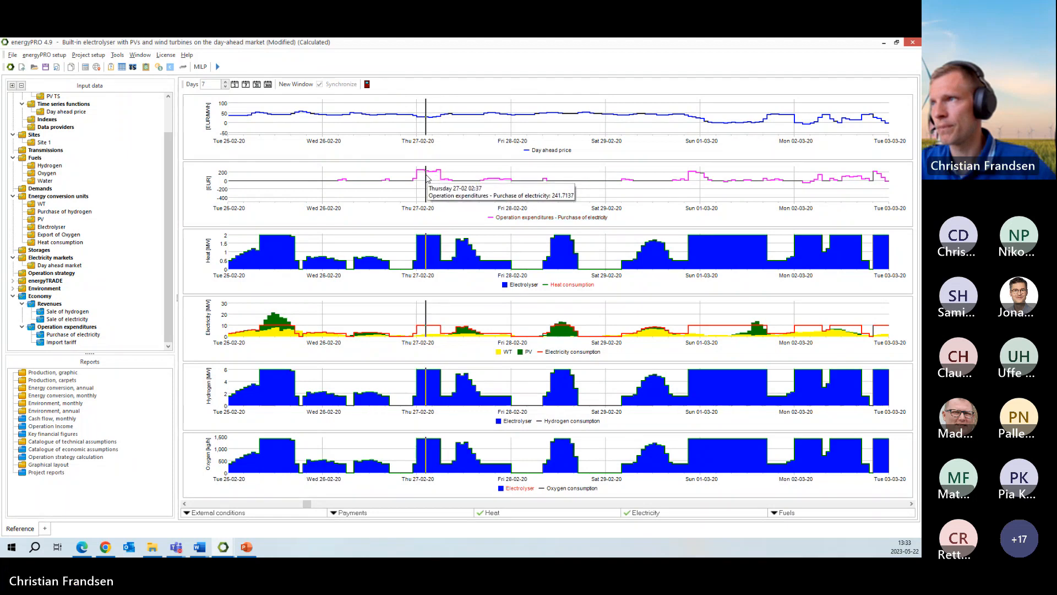
- Add the Revenues - Sale of electricity payment to the production report in its own graph
click(341, 512)
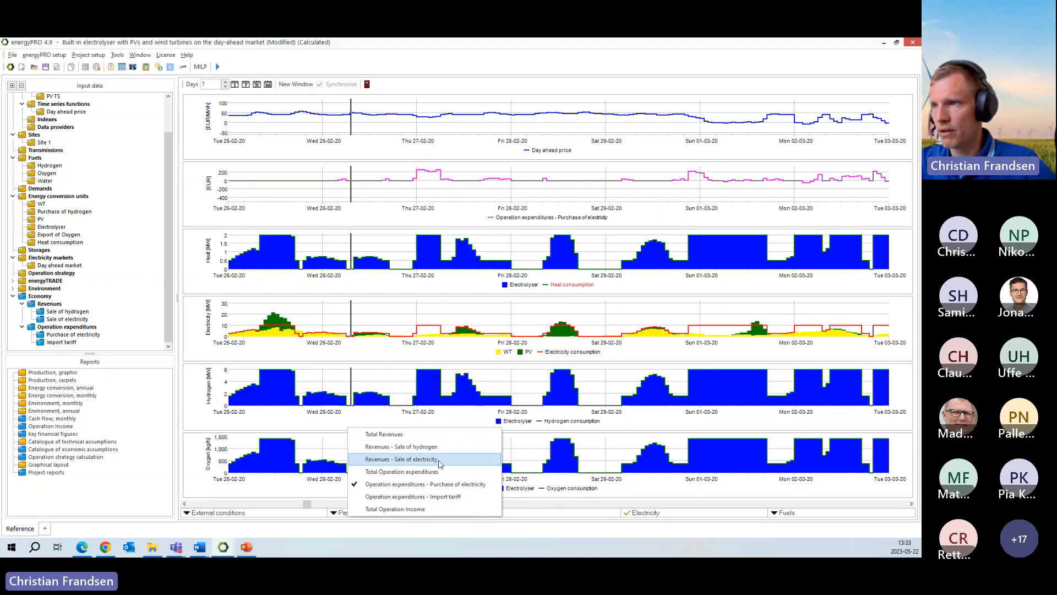
click(440, 460)
click(377, 229)
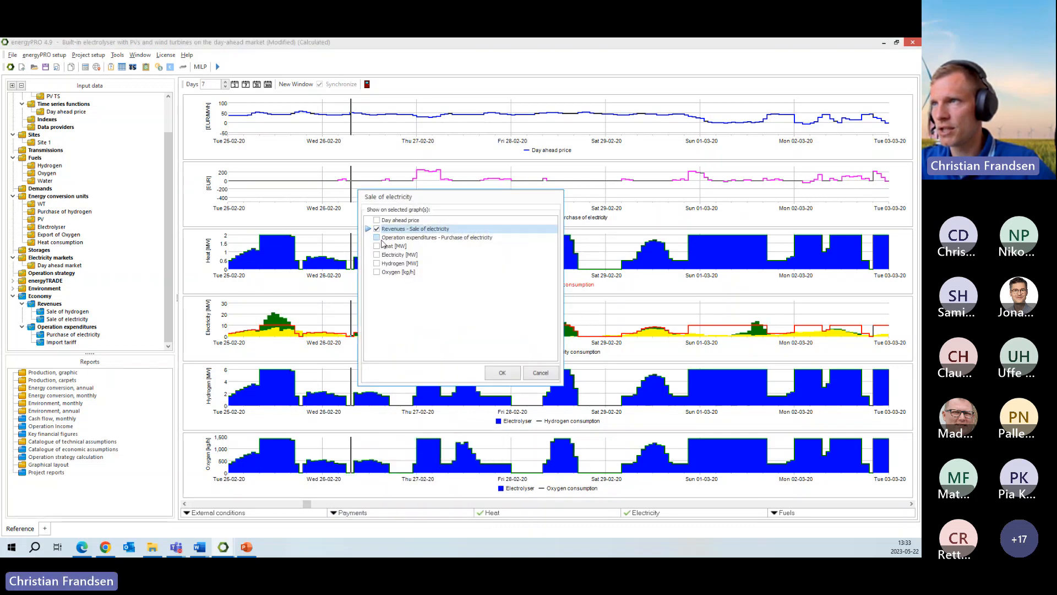
click(501, 374)
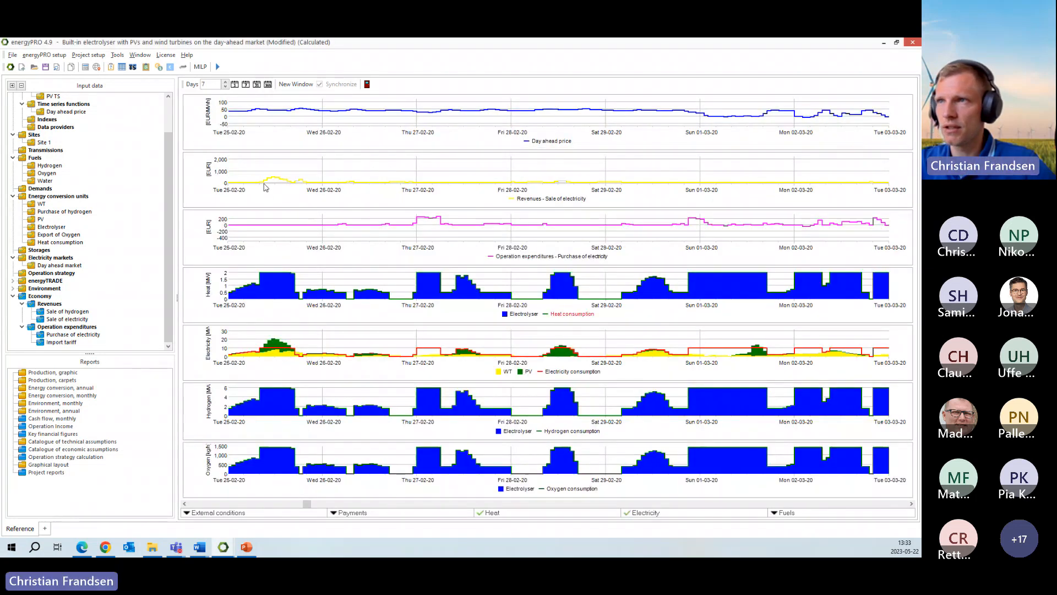
- Change the line colour of the Revenues - Sale of electricity graph from the basic colours to dark red
mouse_move(276, 177)
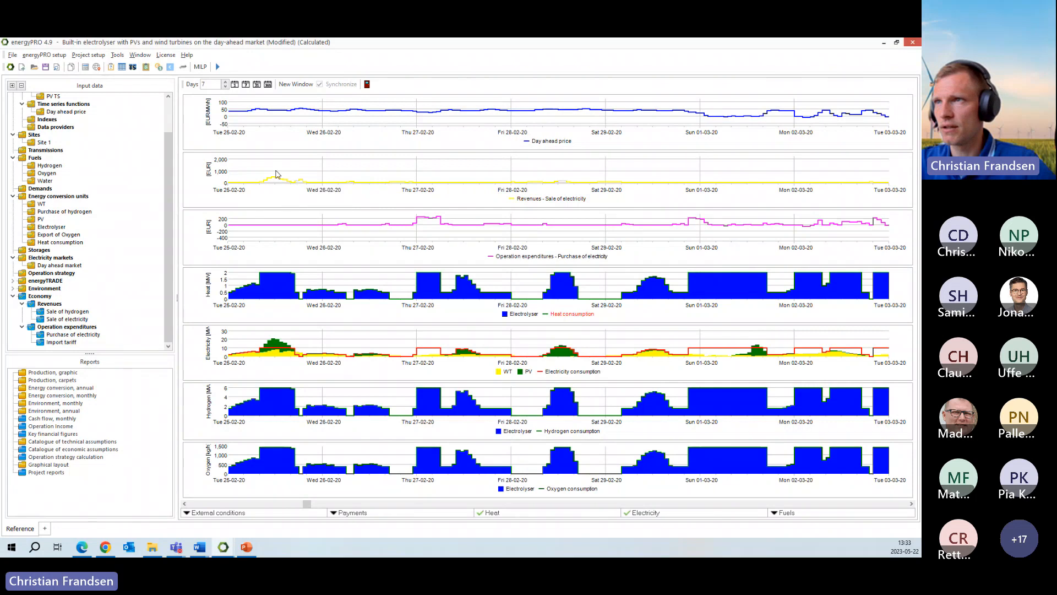
double_click(290, 181)
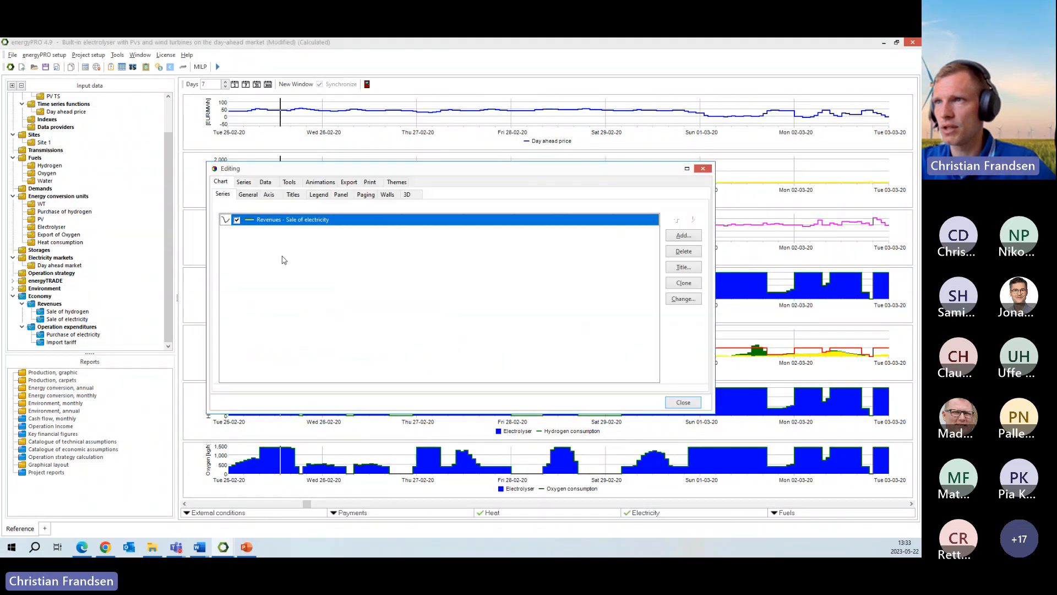
click(246, 220)
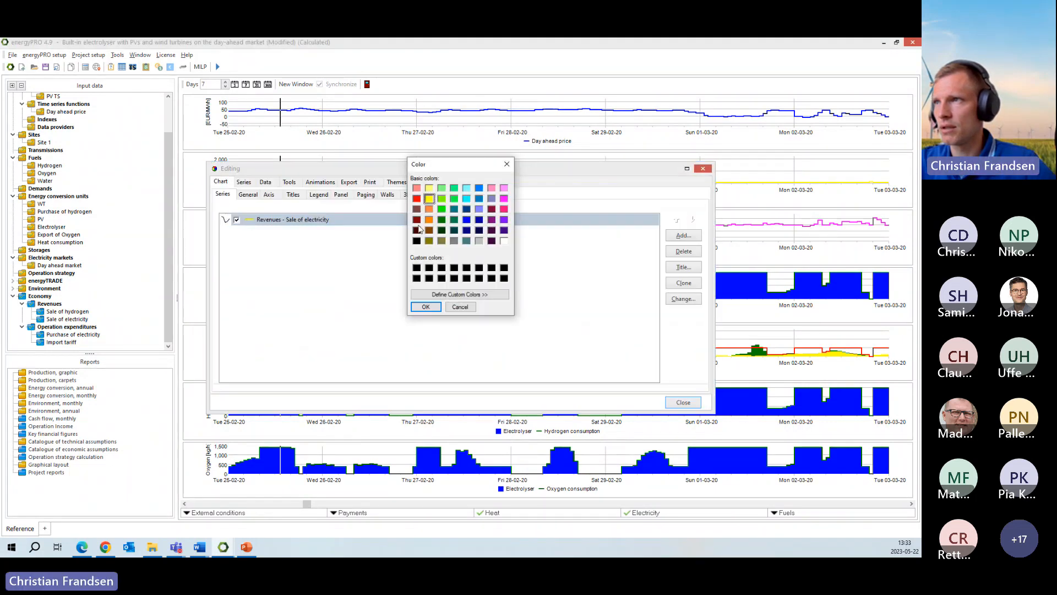
click(417, 219)
click(425, 306)
click(683, 402)
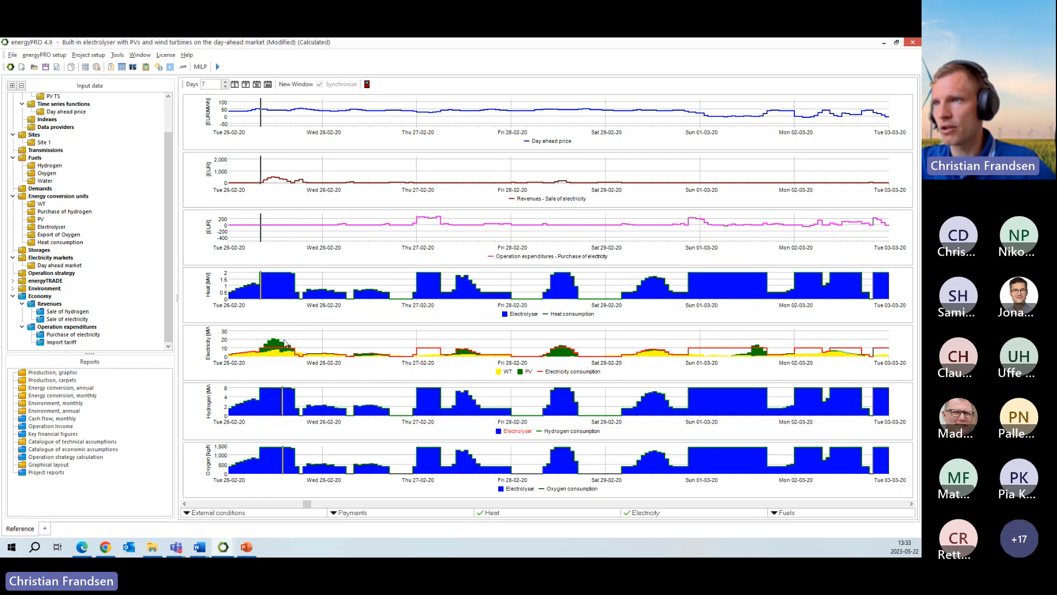
- Compare the electricity sale revenues and purchase expenditures with the production graphs, continuing to the week of 13 March
mouse_move(257, 355)
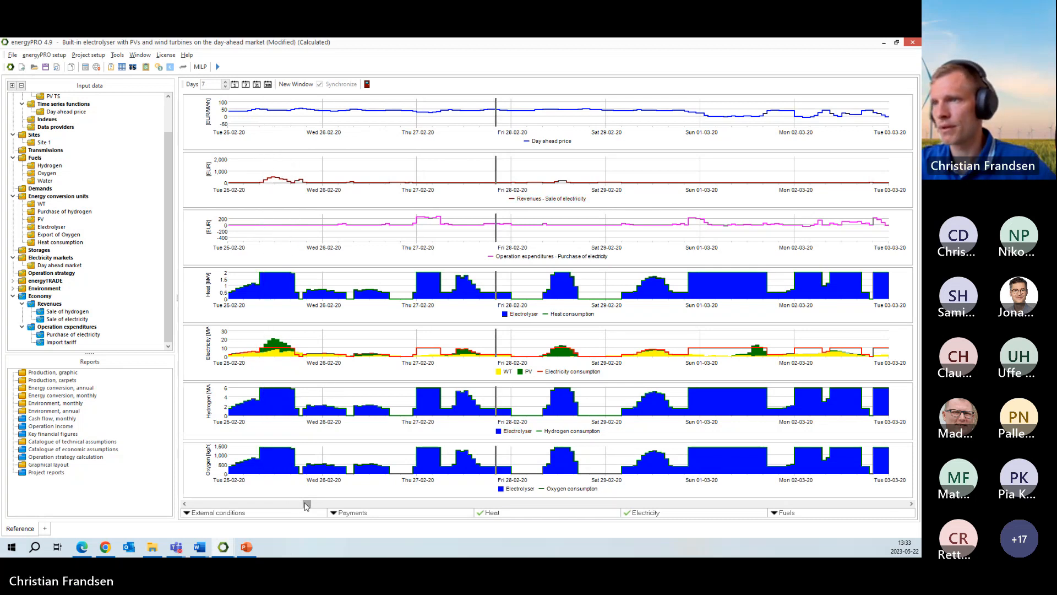
drag(306, 506, 343, 505)
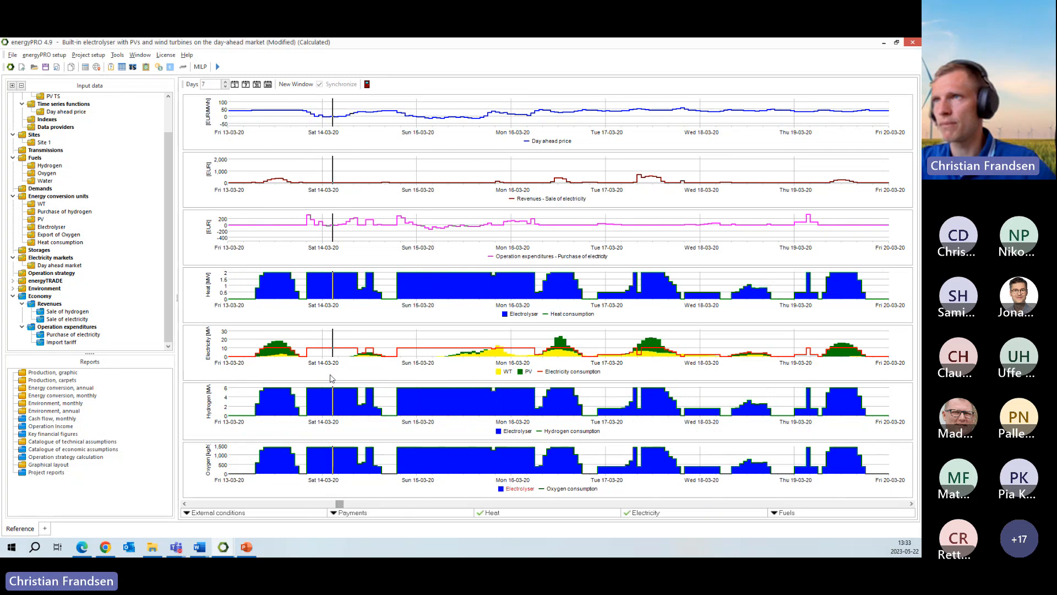
- Open the economy export setup, choose the hourly resolution with the clipboard as destination, and leave without exporting
click(118, 55)
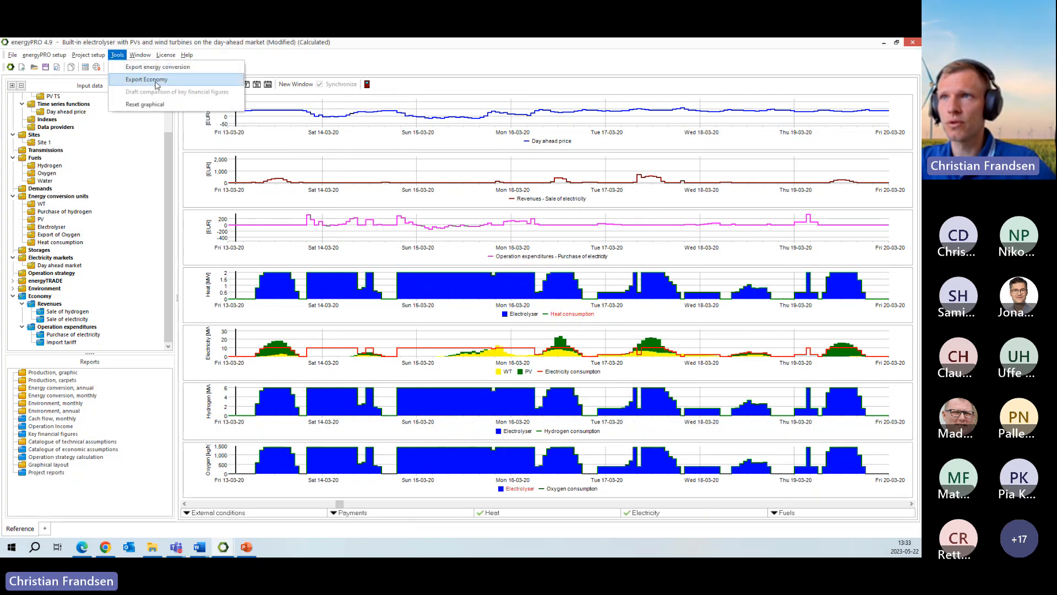
click(182, 83)
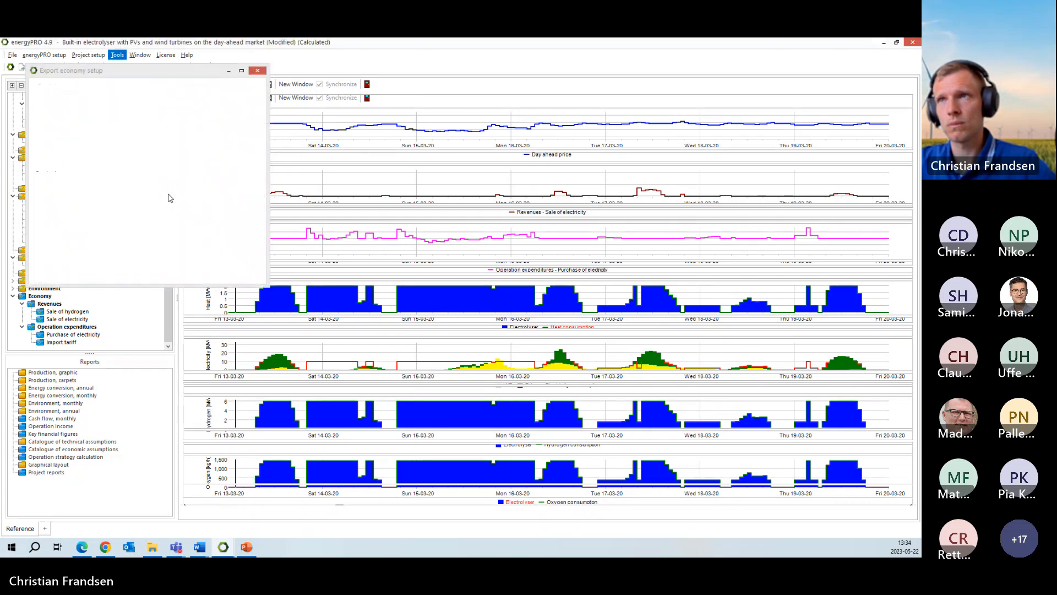
drag(129, 74, 214, 111)
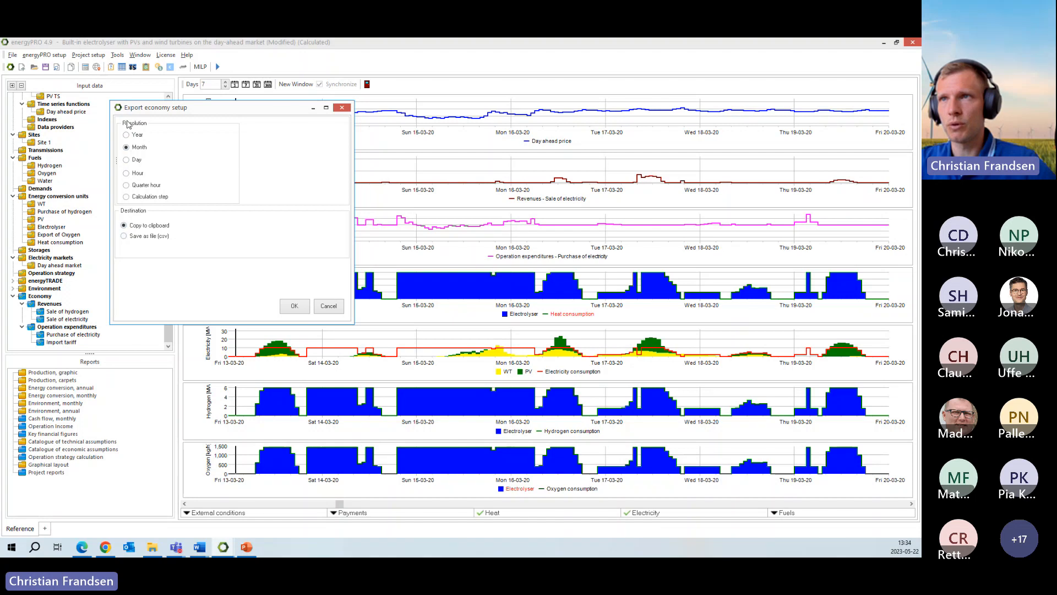
click(127, 173)
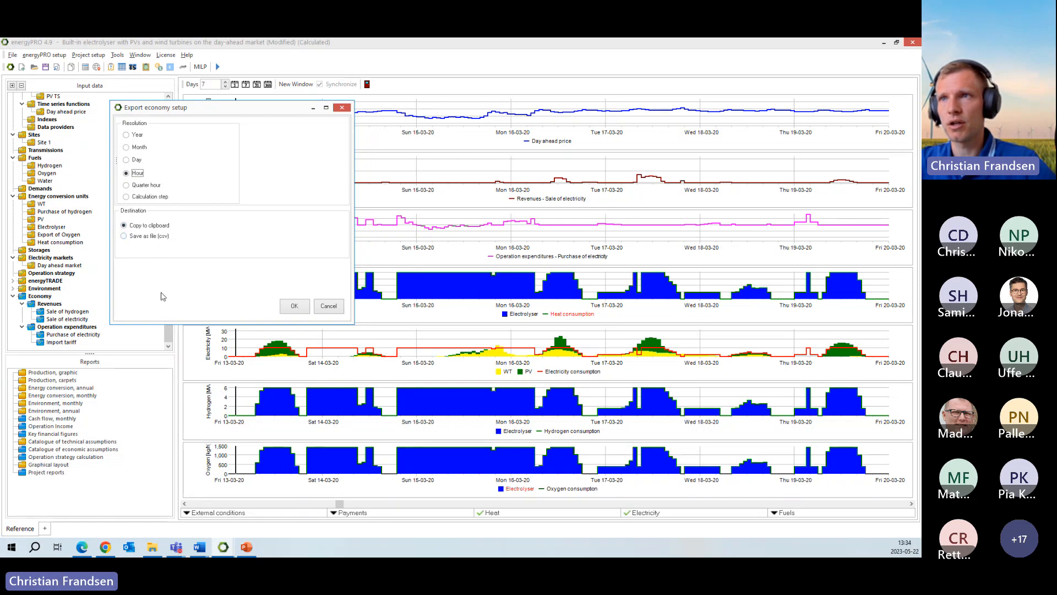
click(330, 307)
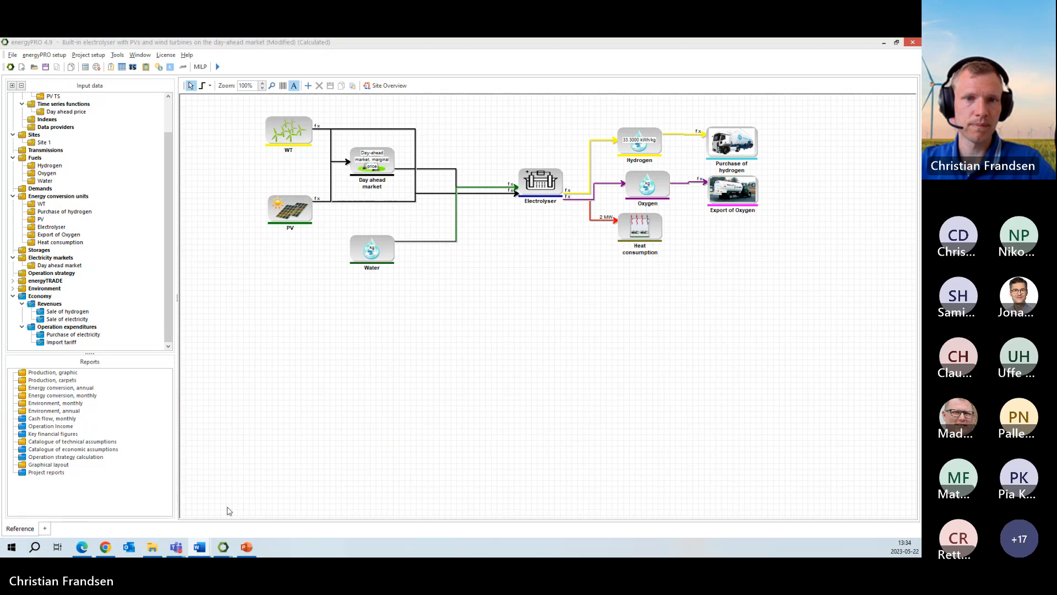
- Switch to the PowerPoint slides, highlight the bullet "Adding more outputs on dedicated units", and return to energyPRO
click(248, 548)
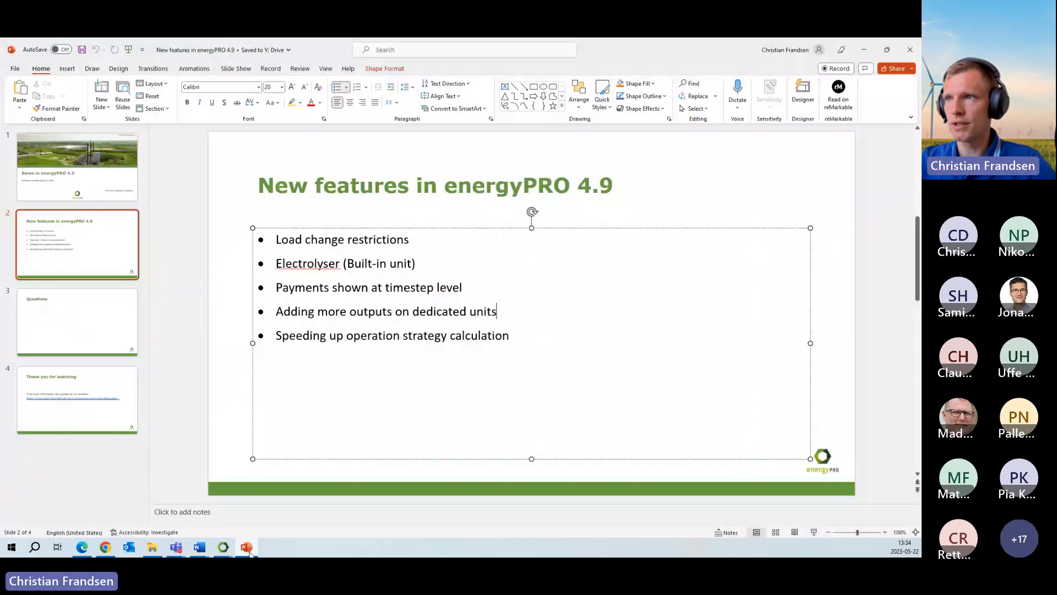
drag(297, 311, 484, 309)
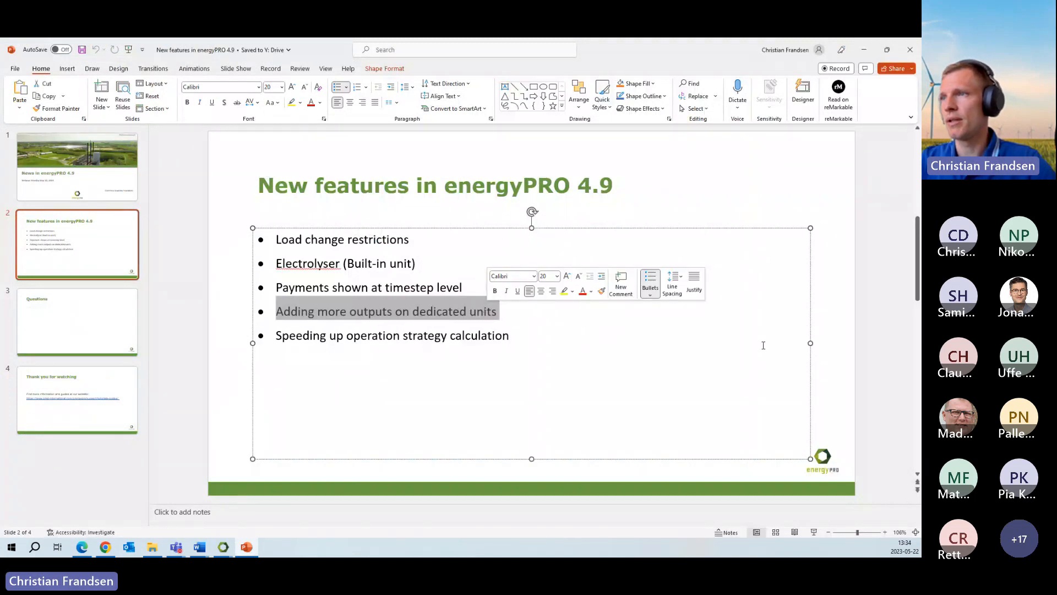
click(866, 50)
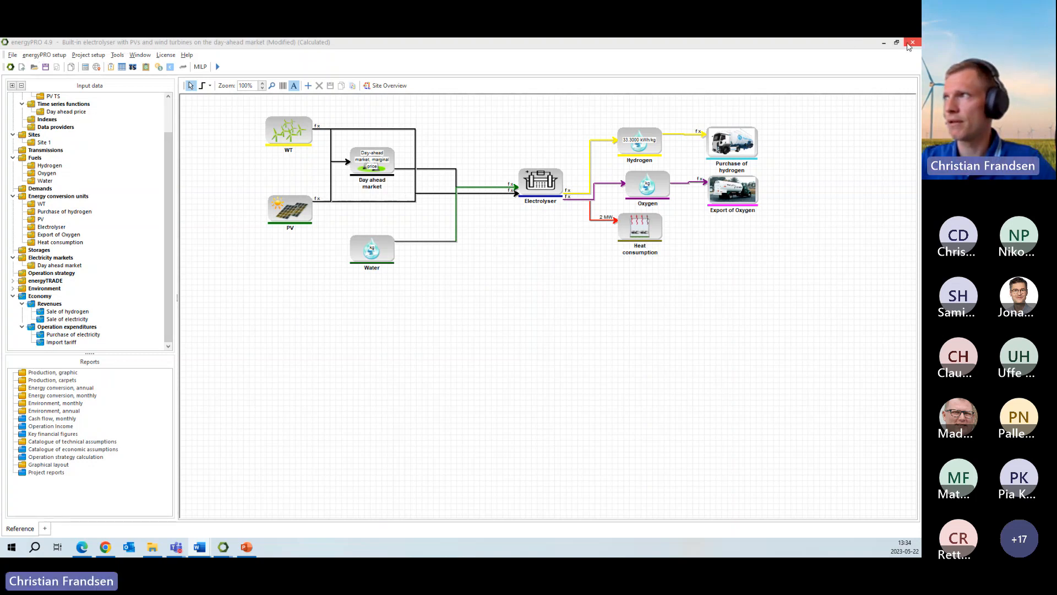
- Move the electrolyser project window off this screen and bring the "Outputs on dedicated units" project onto it, maximized
double_click(857, 44)
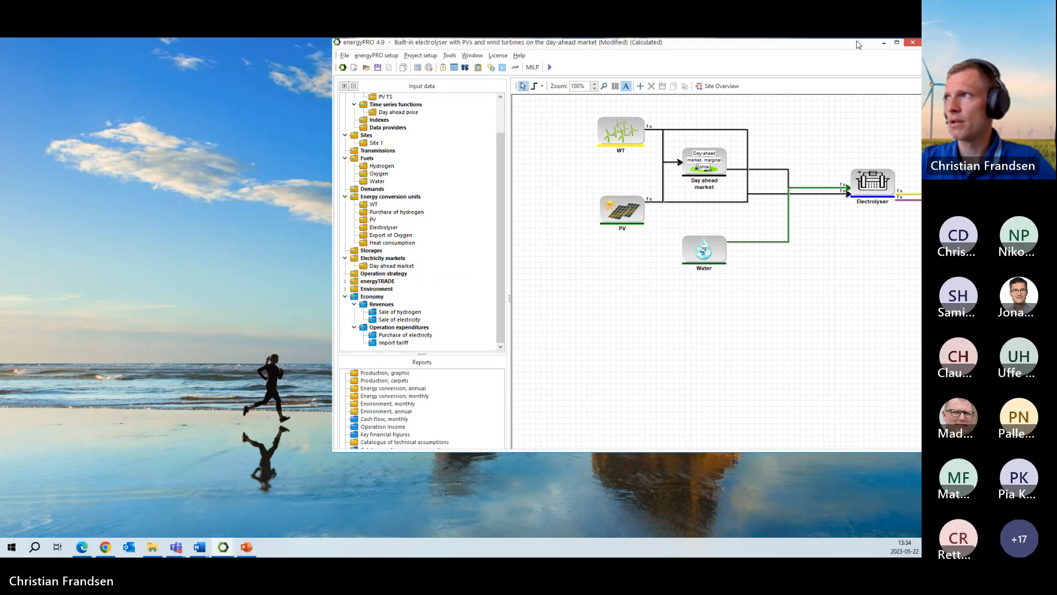
drag(857, 44, 0, 111)
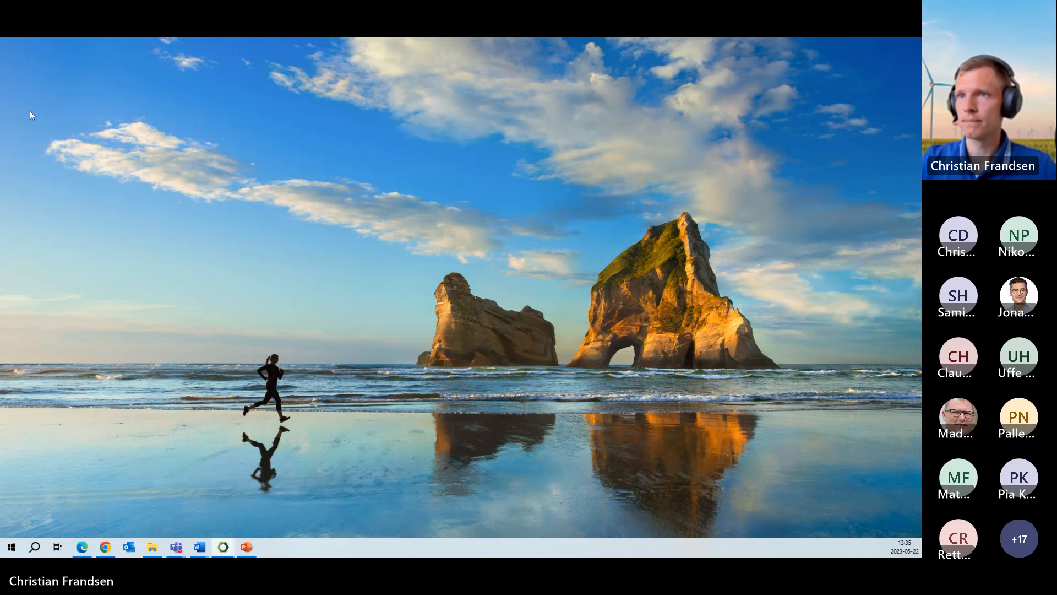
drag(29, 111, 541, 38)
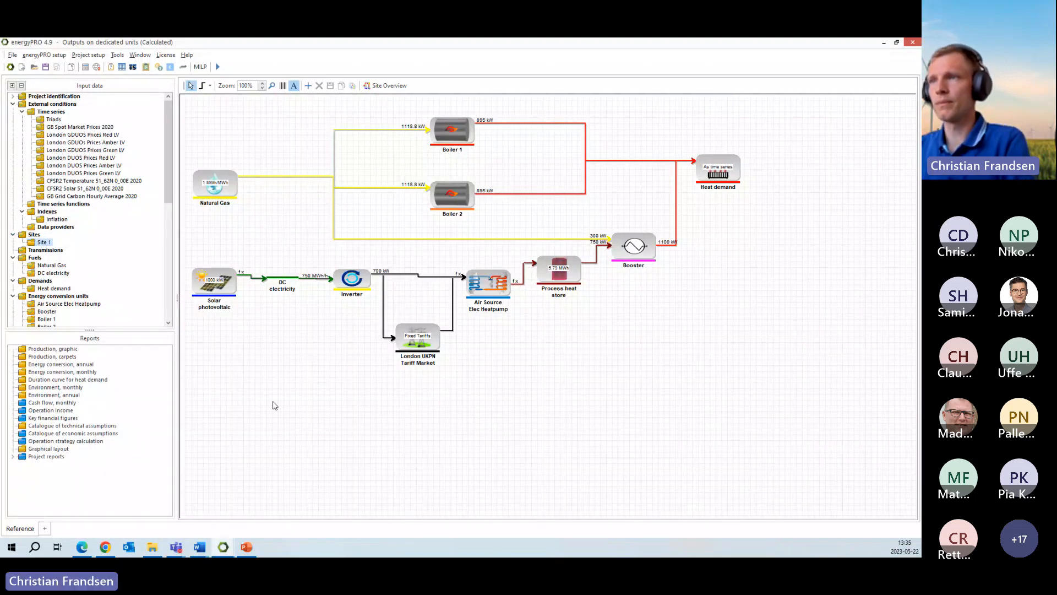
click(273, 402)
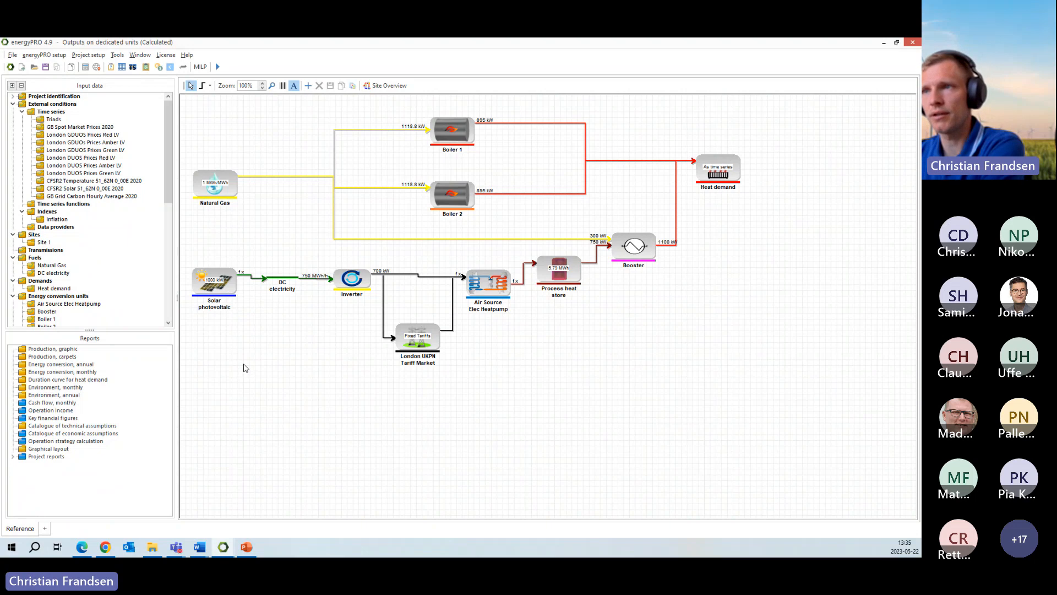
- Review the output energy types offered for the Solar photovoltaic unit, keep DC electricity, and close its settings without saving
click(229, 287)
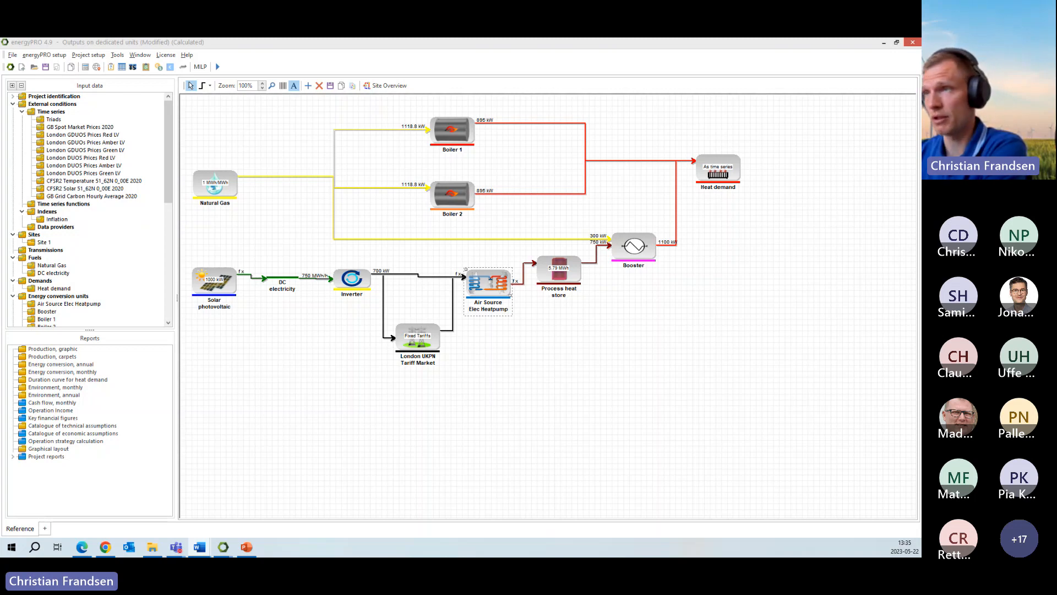
click(240, 340)
double_click(223, 292)
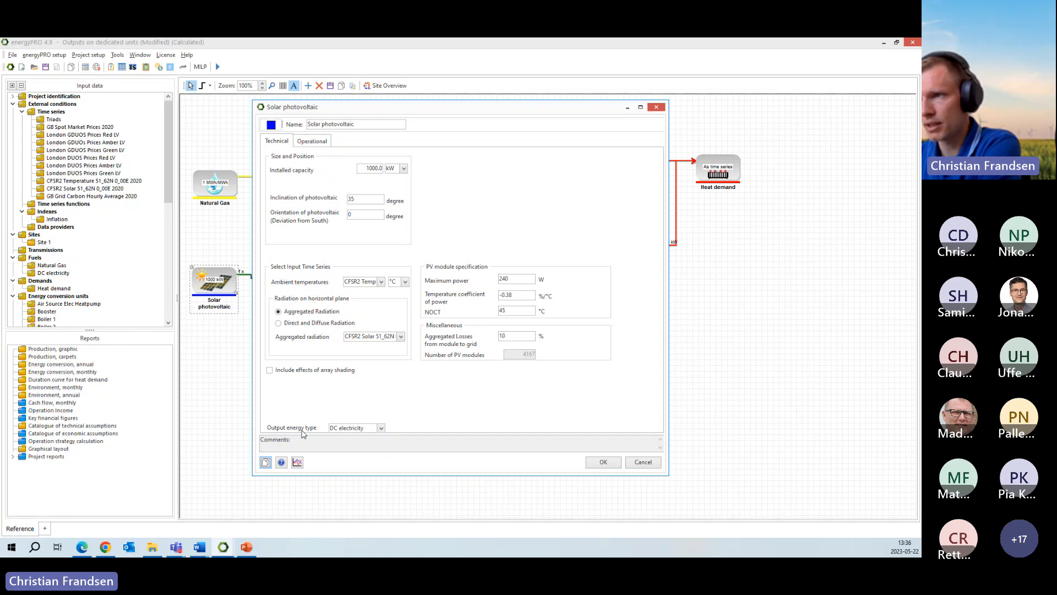
click(381, 429)
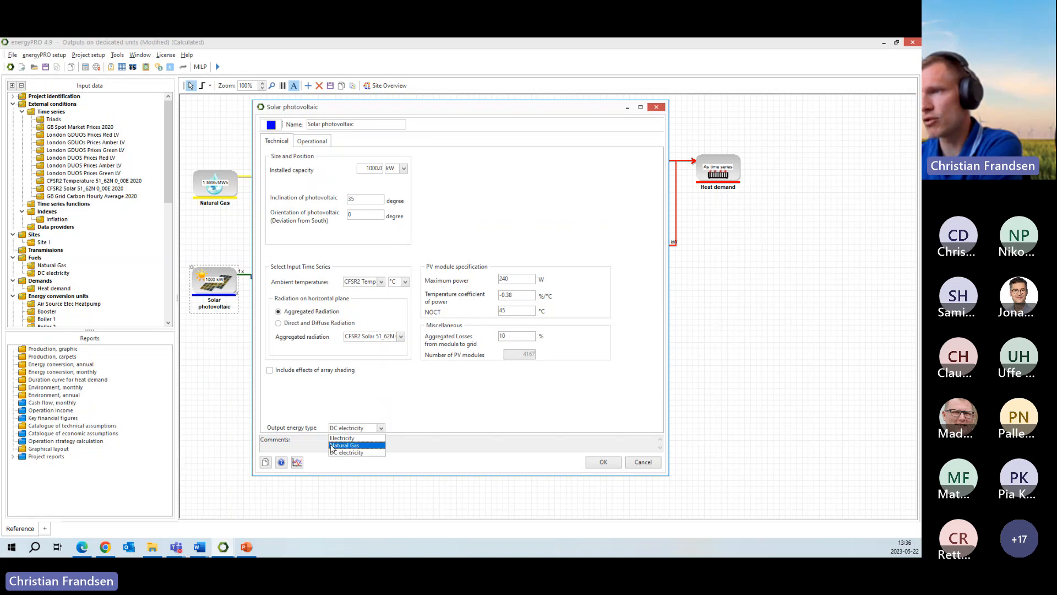
click(367, 450)
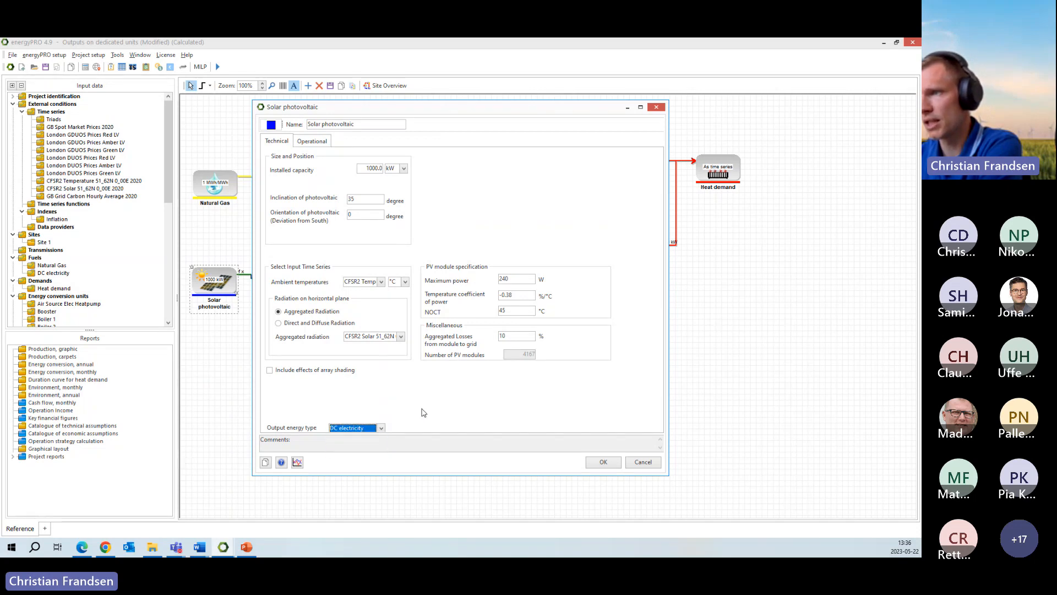
click(642, 462)
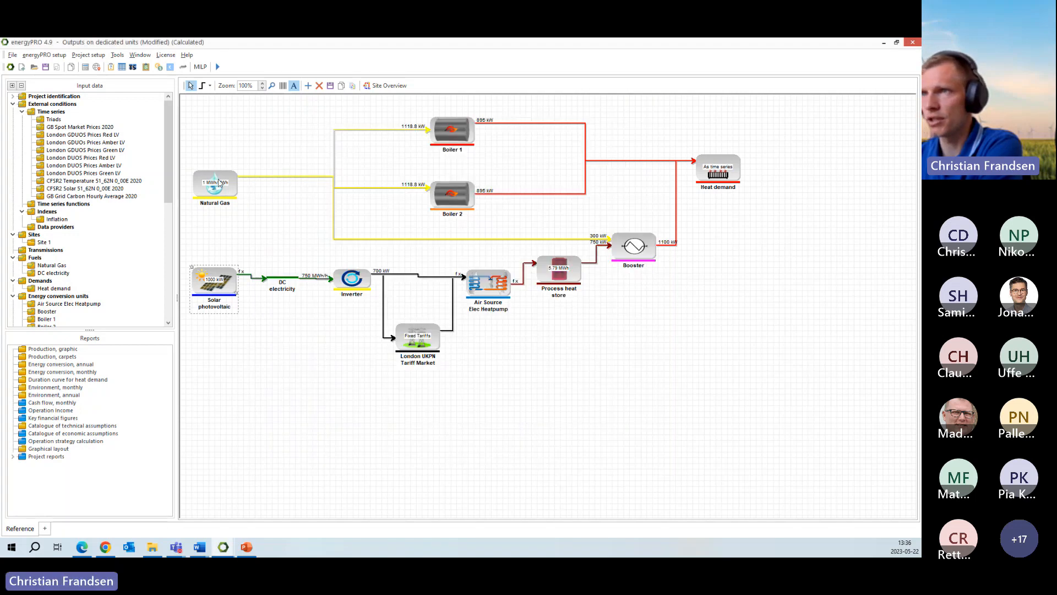
- Inspect the DC electricity fuel's restrictions and storage settings and close them without saving
click(286, 280)
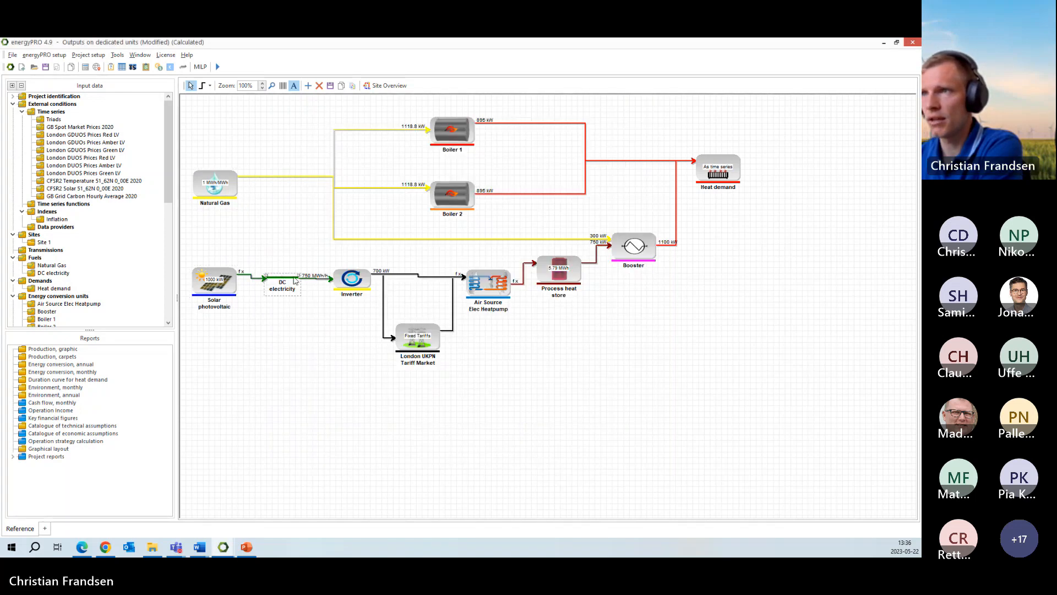
mouse_move(299, 277)
mouse_down()
mouse_move(303, 305)
mouse_move(303, 278)
mouse_up()
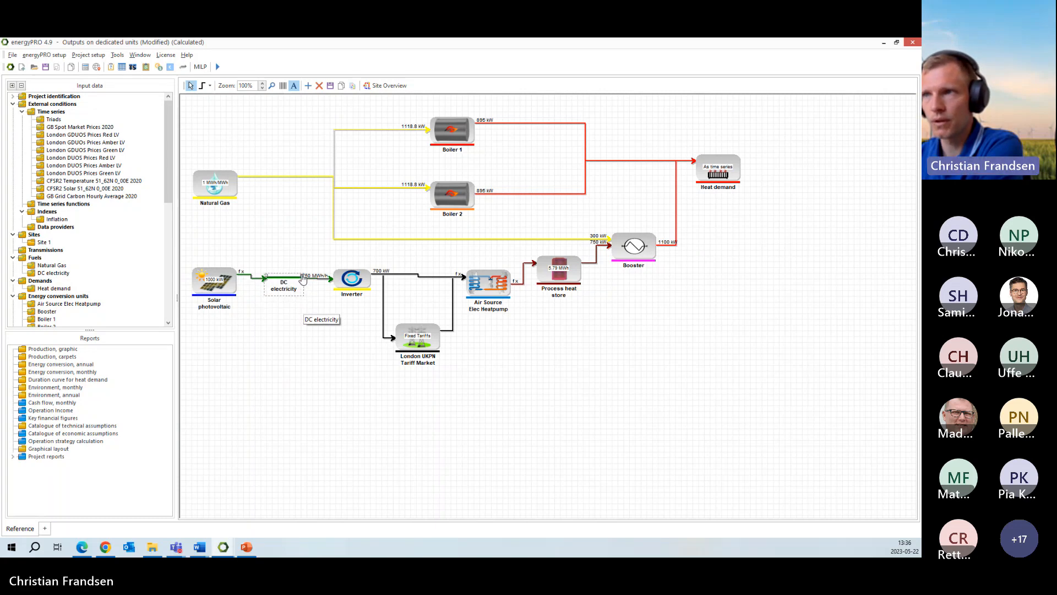
click(306, 215)
double_click(283, 278)
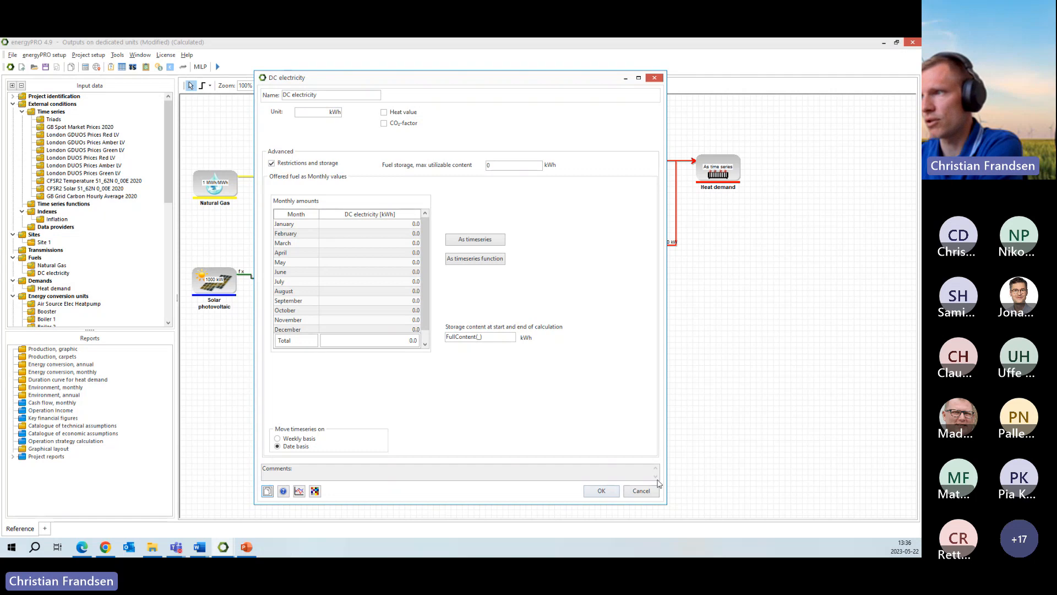
click(641, 491)
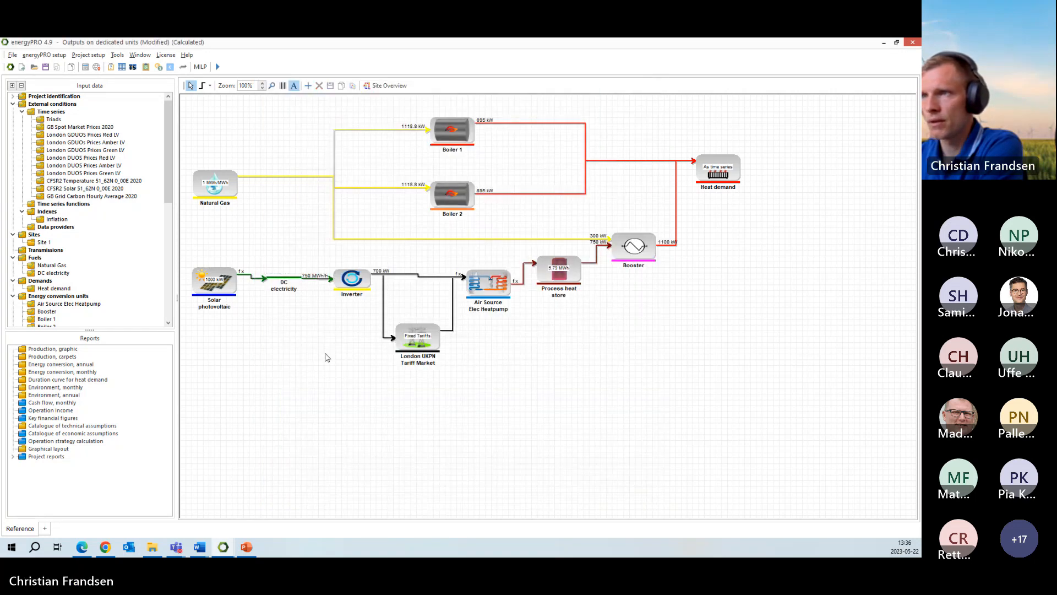
- Follow the flow from Solar photovoltaic through DC electricity to the Inverter and check the Inverter's fuel input and power curves
click(273, 286)
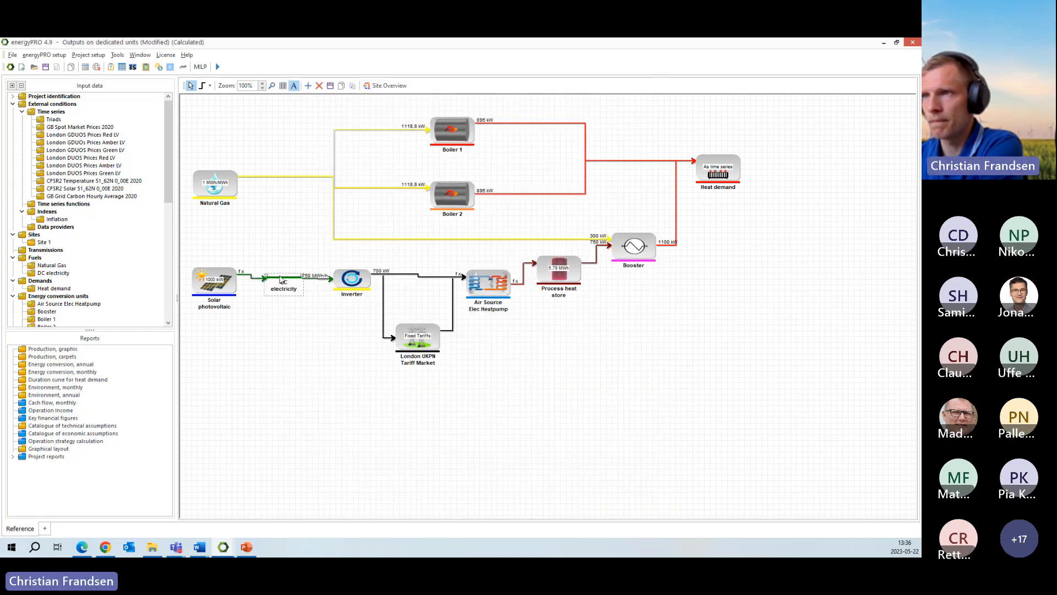
click(219, 281)
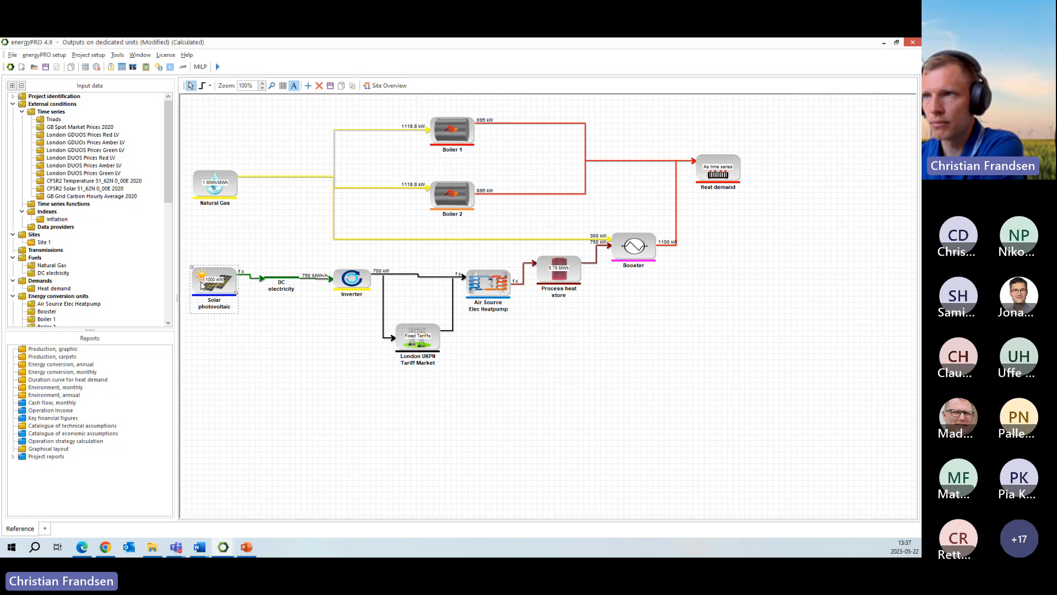
click(281, 283)
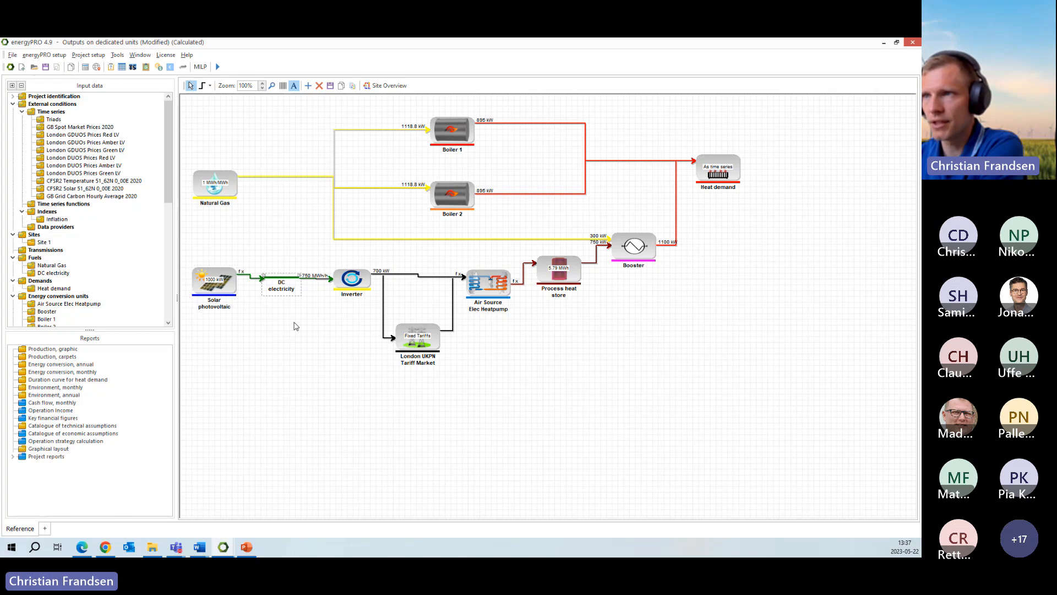
click(350, 282)
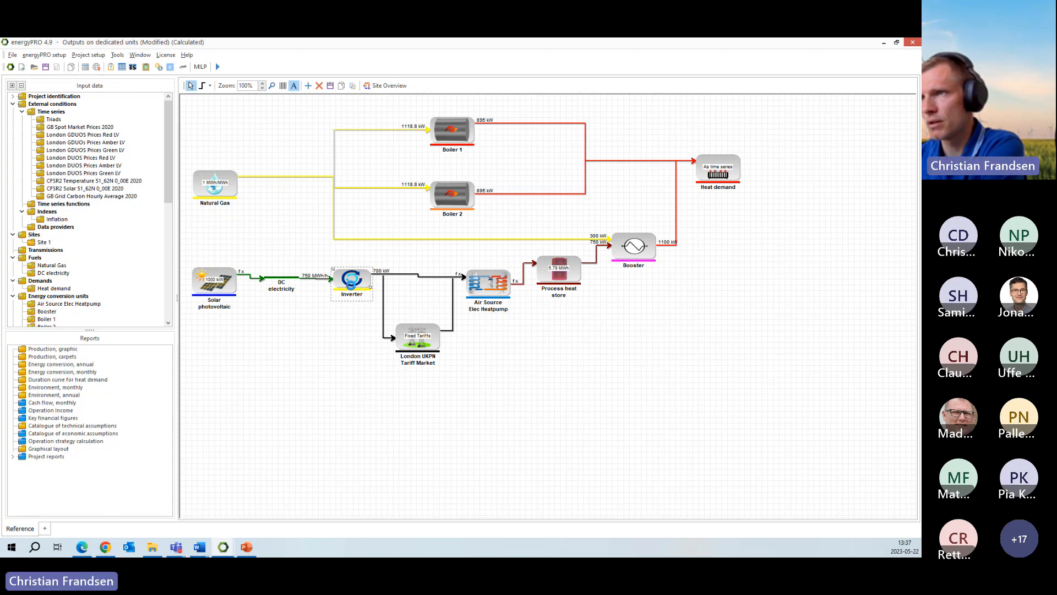
double_click(352, 286)
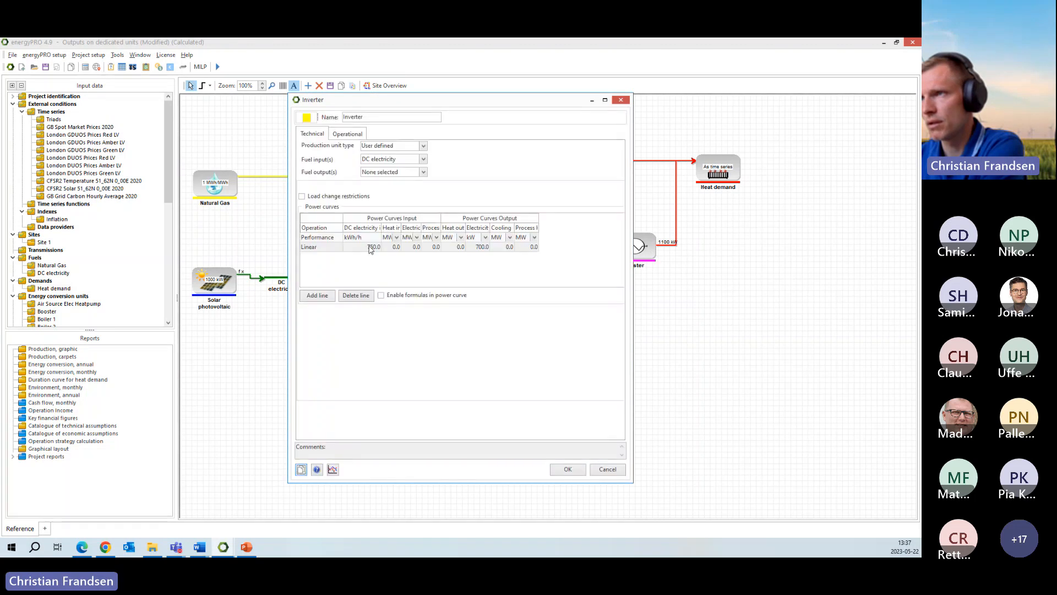
click(486, 237)
click(486, 238)
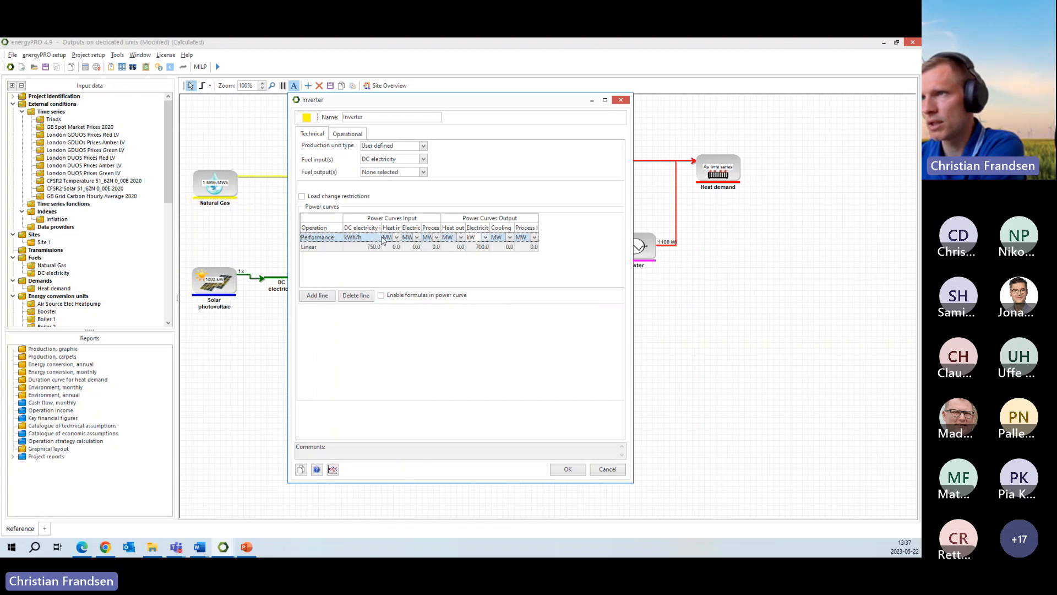
click(568, 468)
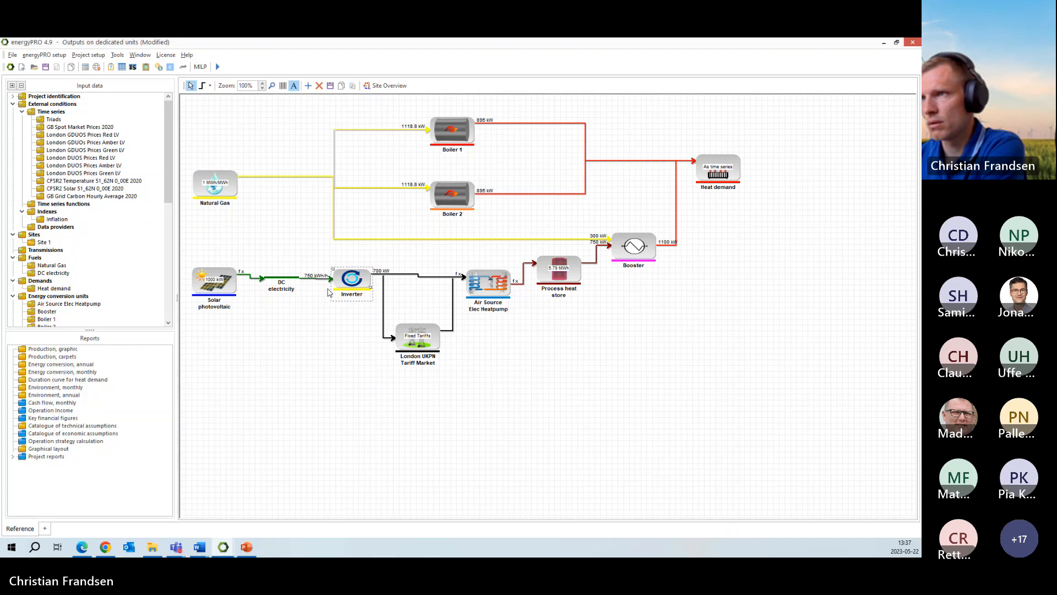
click(353, 356)
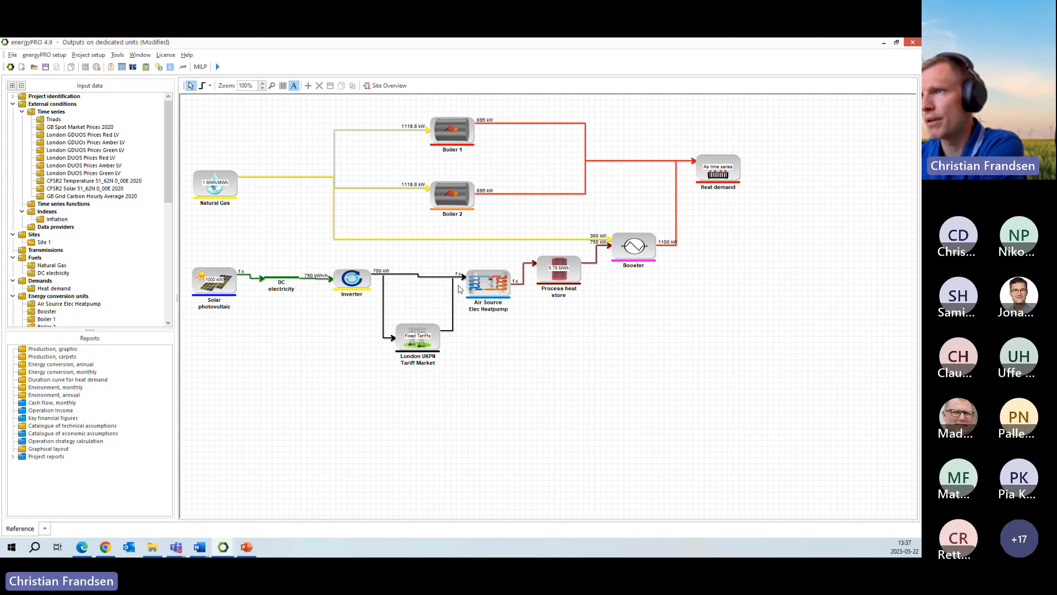
- Review the output energy types offered for the Air Source Elec Heatpump, keep Process Heat, and close its settings without saving
click(489, 286)
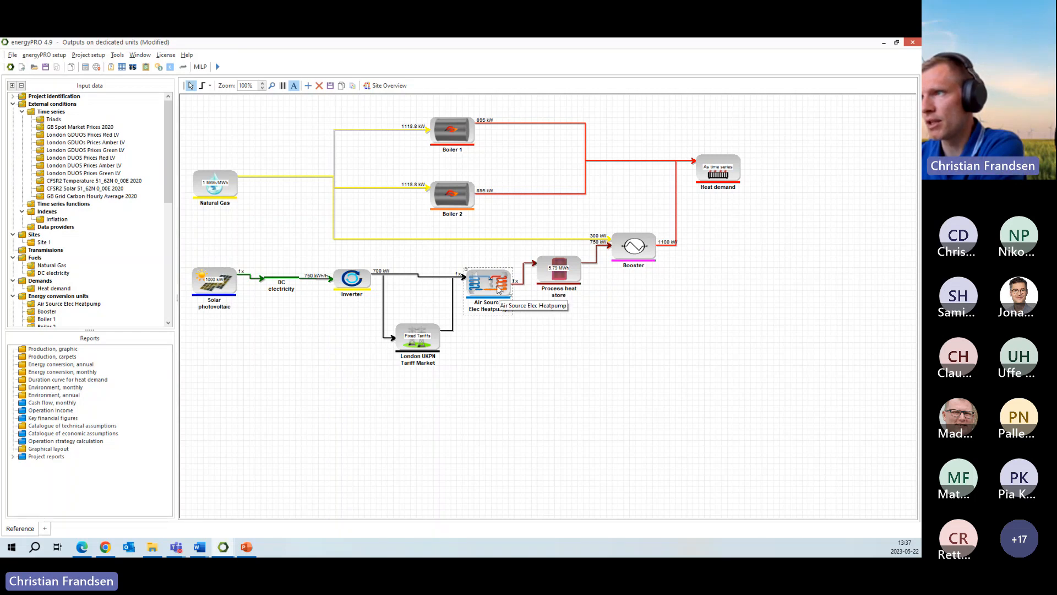
double_click(499, 287)
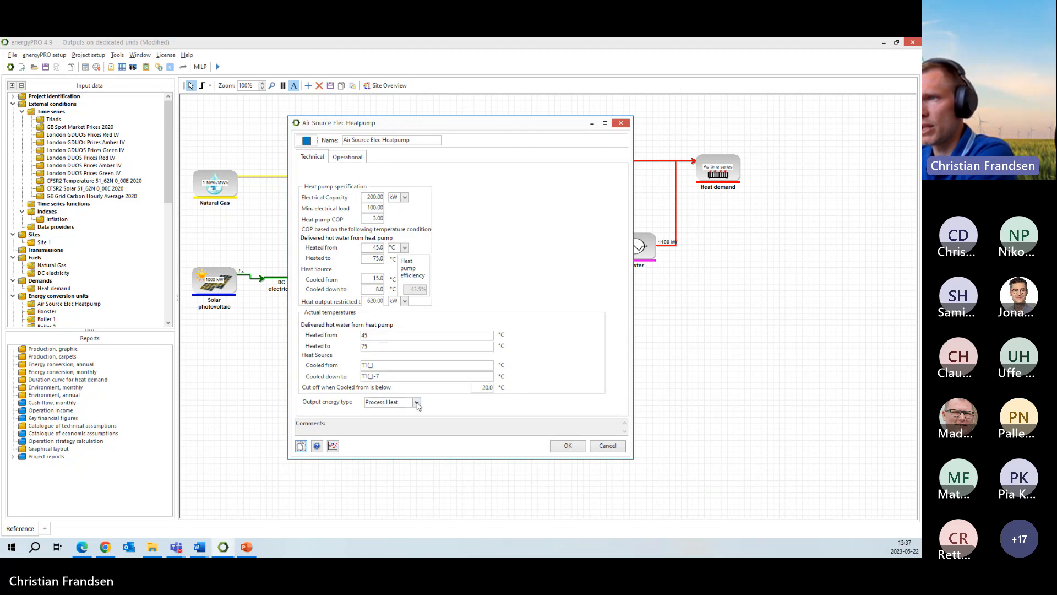
click(416, 403)
click(416, 402)
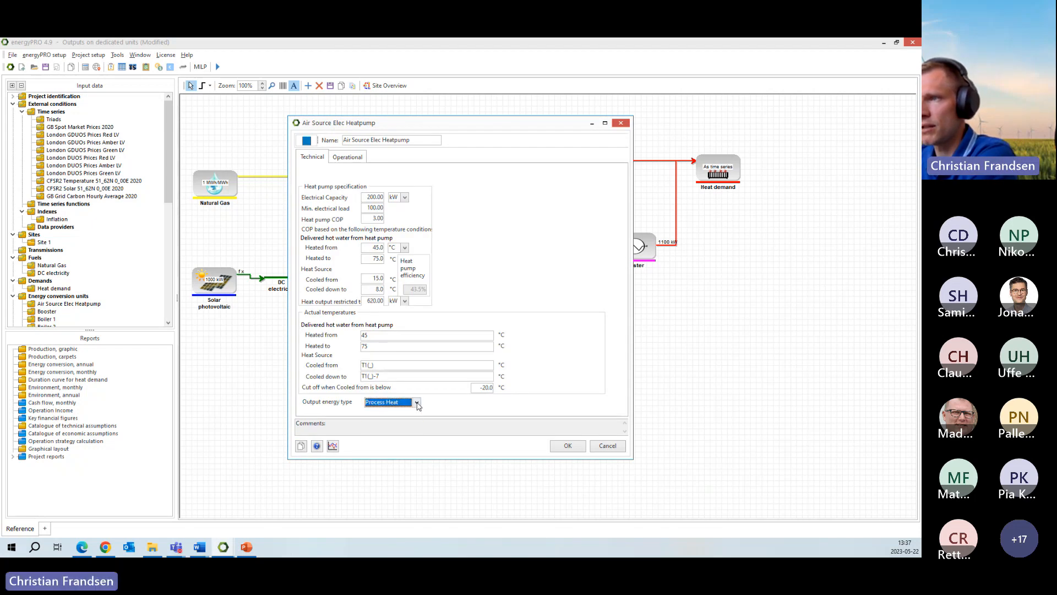
click(417, 402)
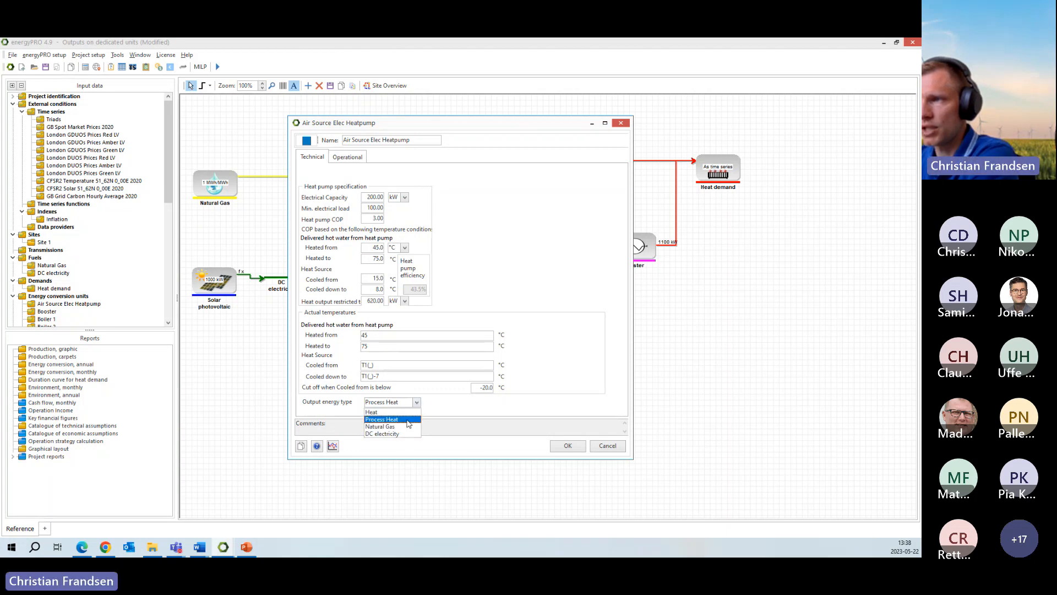
click(408, 421)
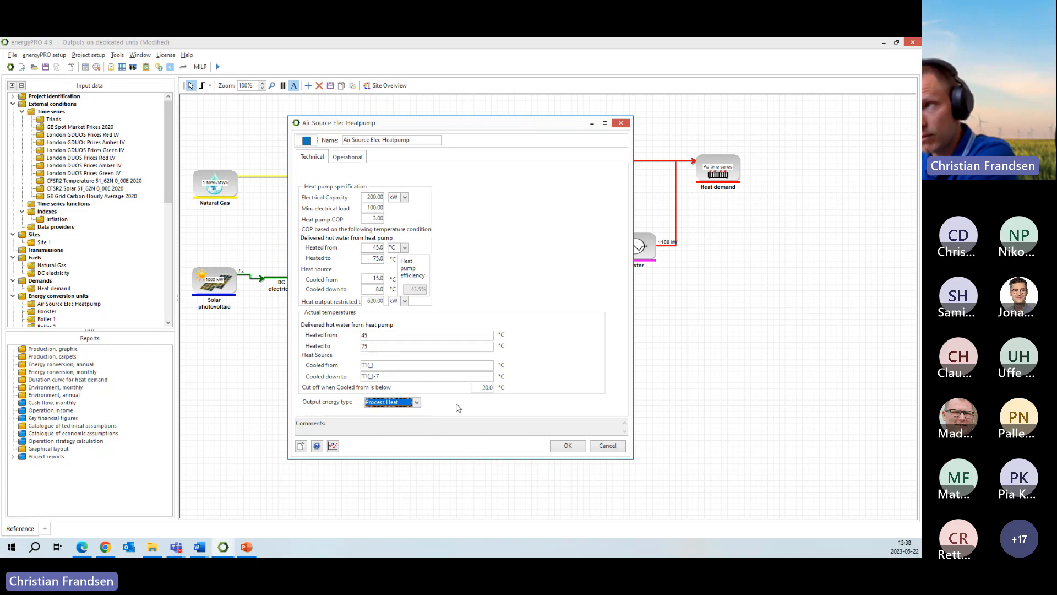
click(417, 403)
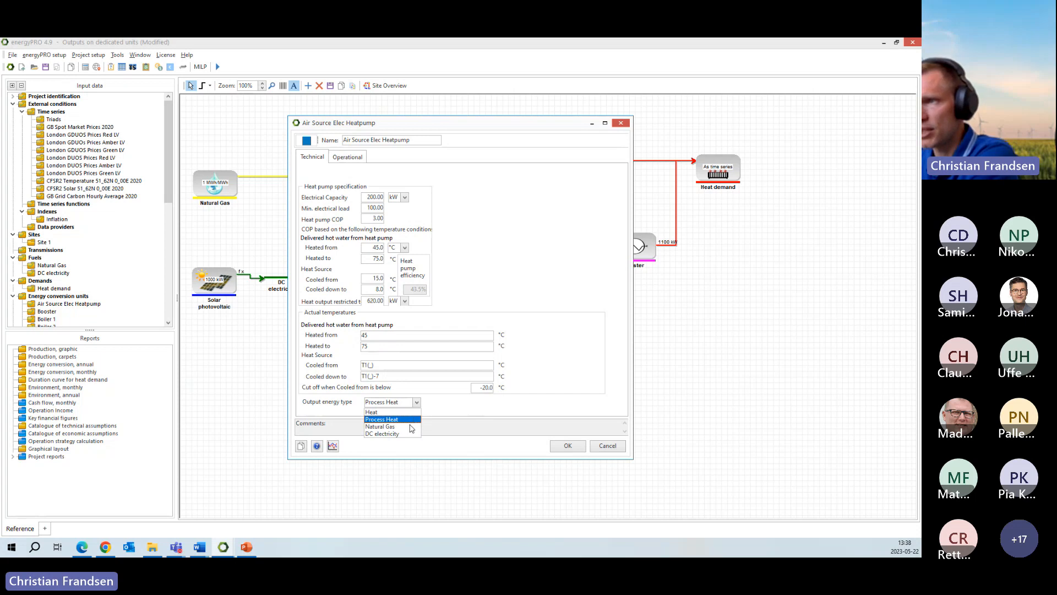
click(418, 403)
click(620, 448)
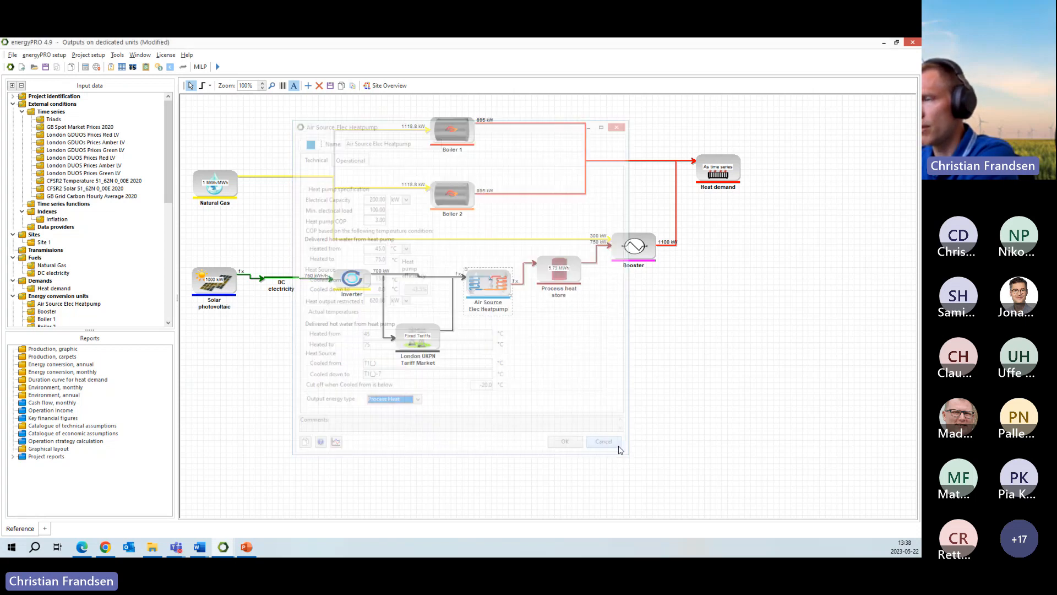
- Inspect the project's advanced settings for delivery of both heat and process heat and for fuel producing units, then close without saving
click(43, 97)
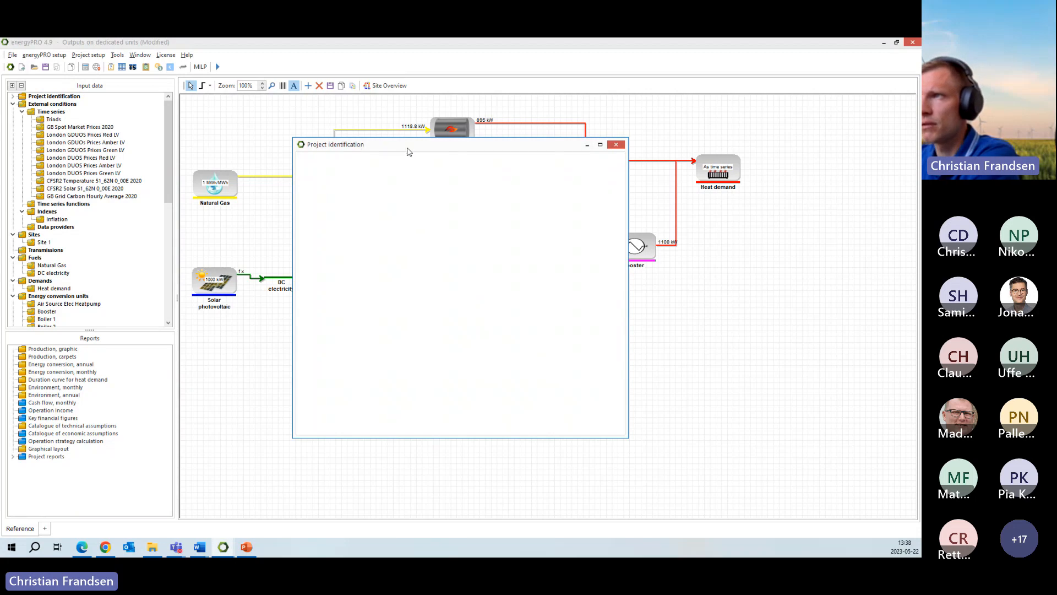
click(414, 163)
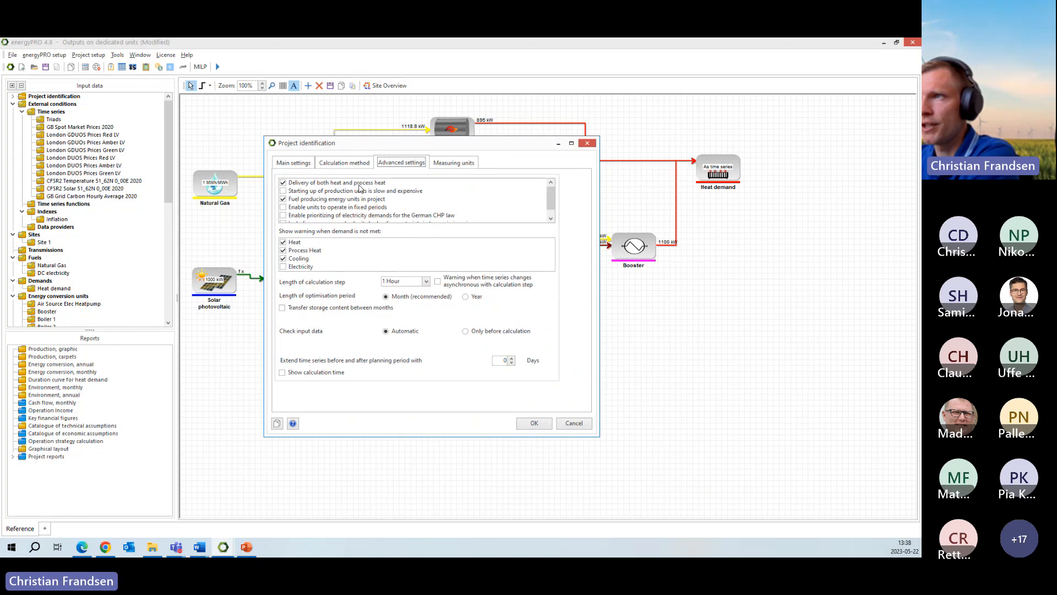
click(315, 201)
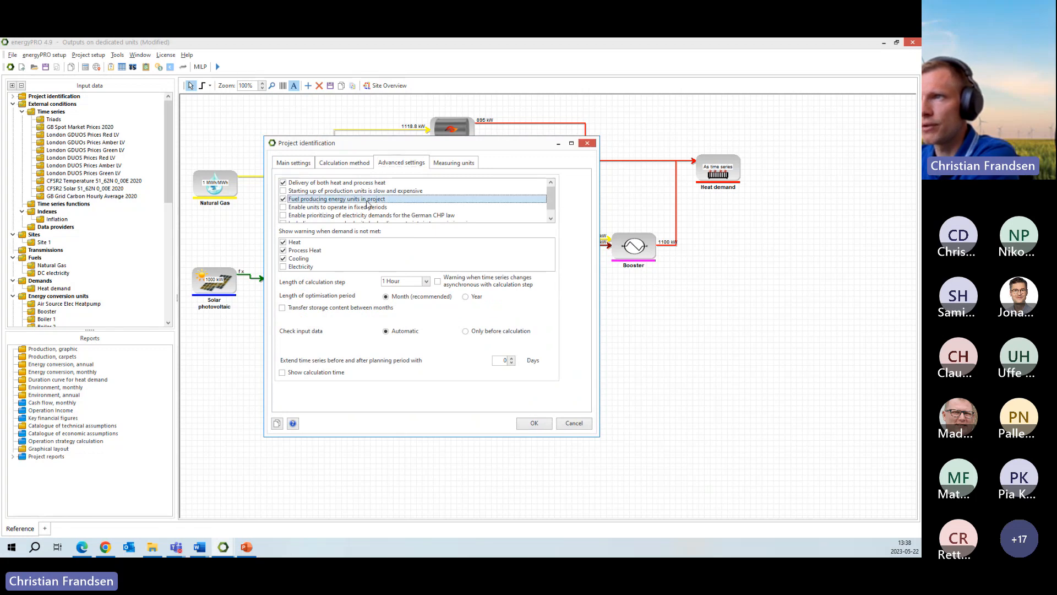
click(573, 423)
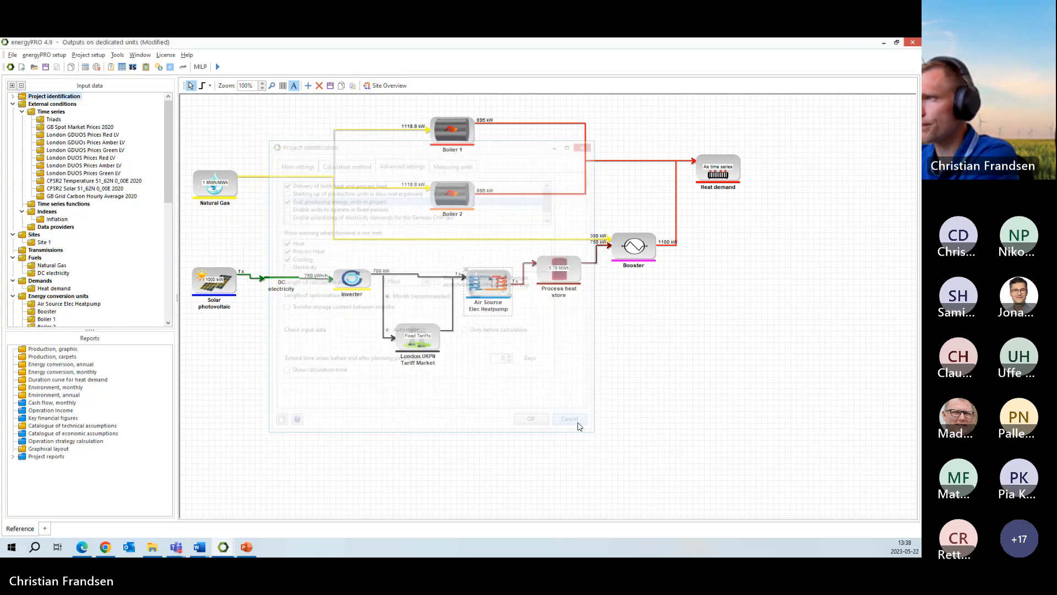
- Follow the flow from the Air Source Elec Heatpump through the Process heat store to the Booster in the diagram
click(493, 291)
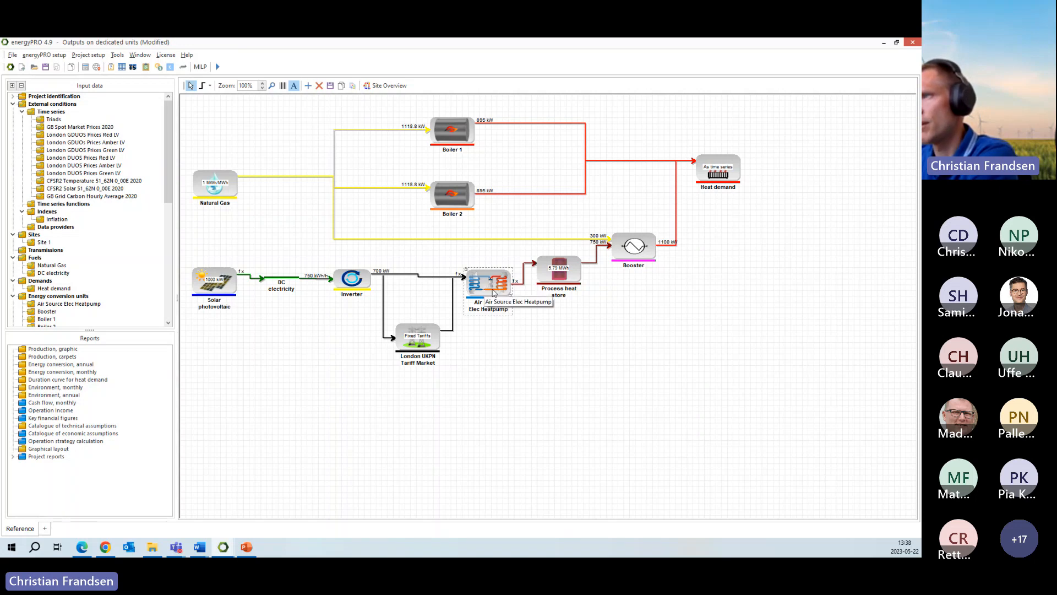
click(676, 415)
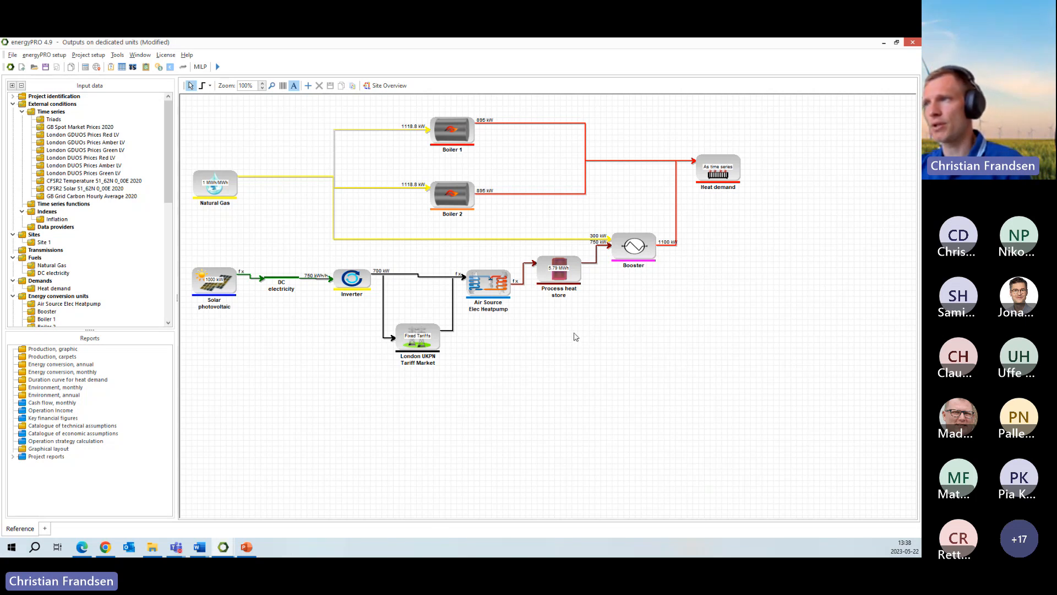
click(494, 288)
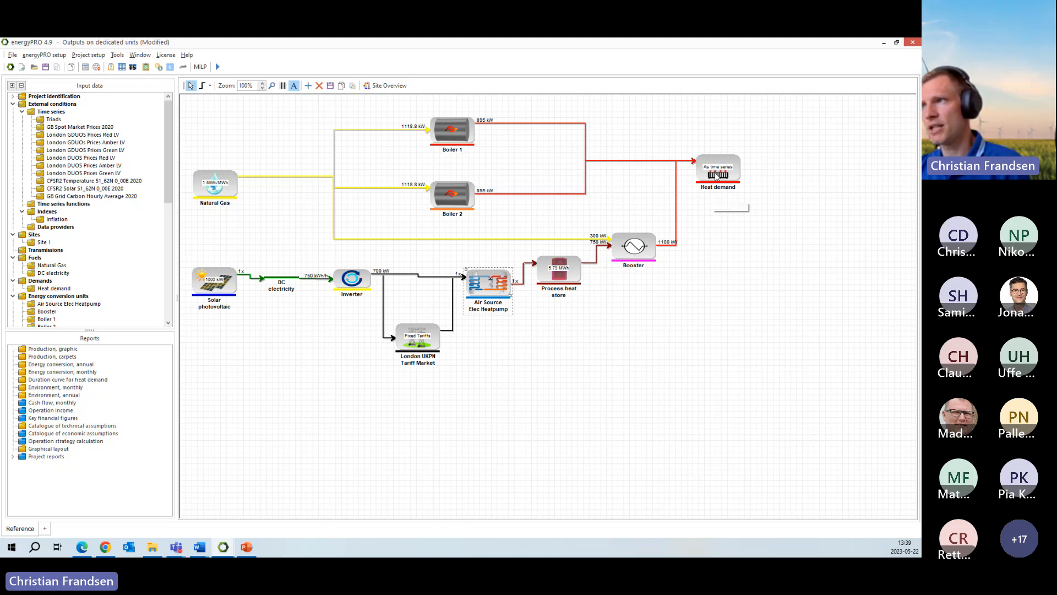
click(566, 273)
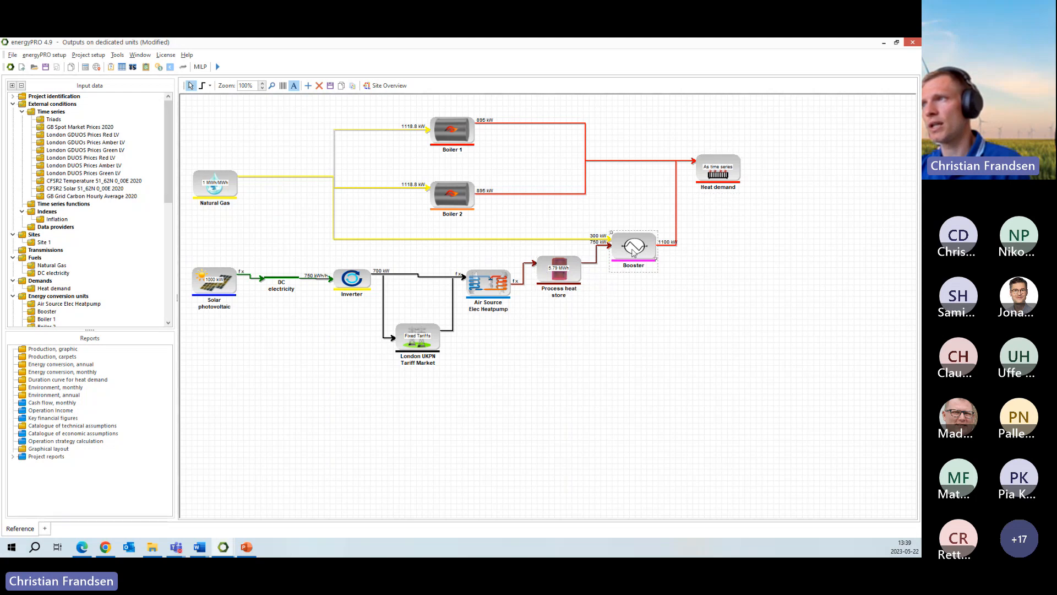
- Rename the Process heat store component as "Low temperature heat"
right_click(564, 283)
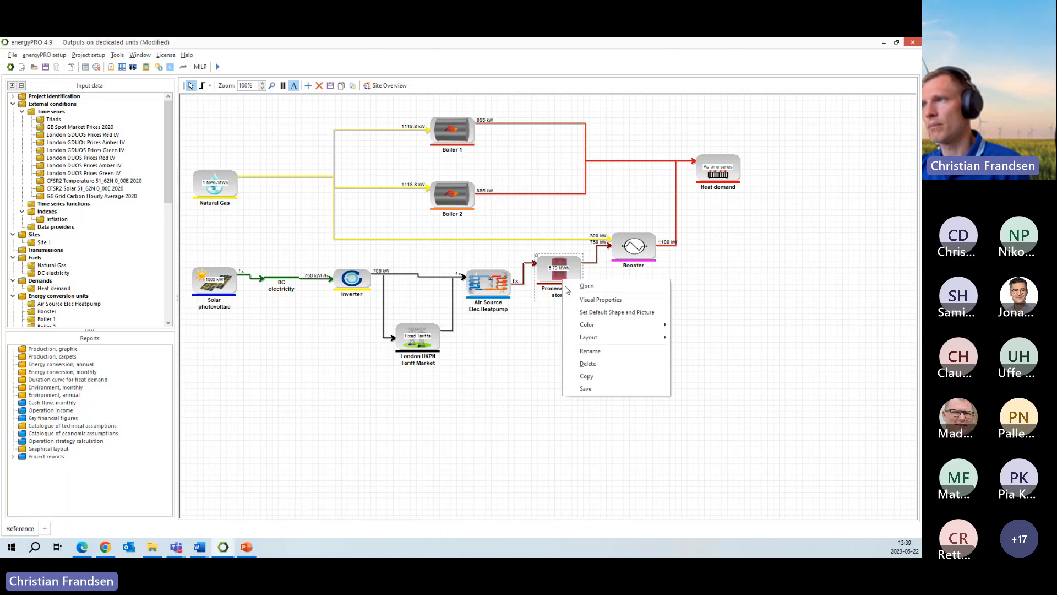
click(602, 354)
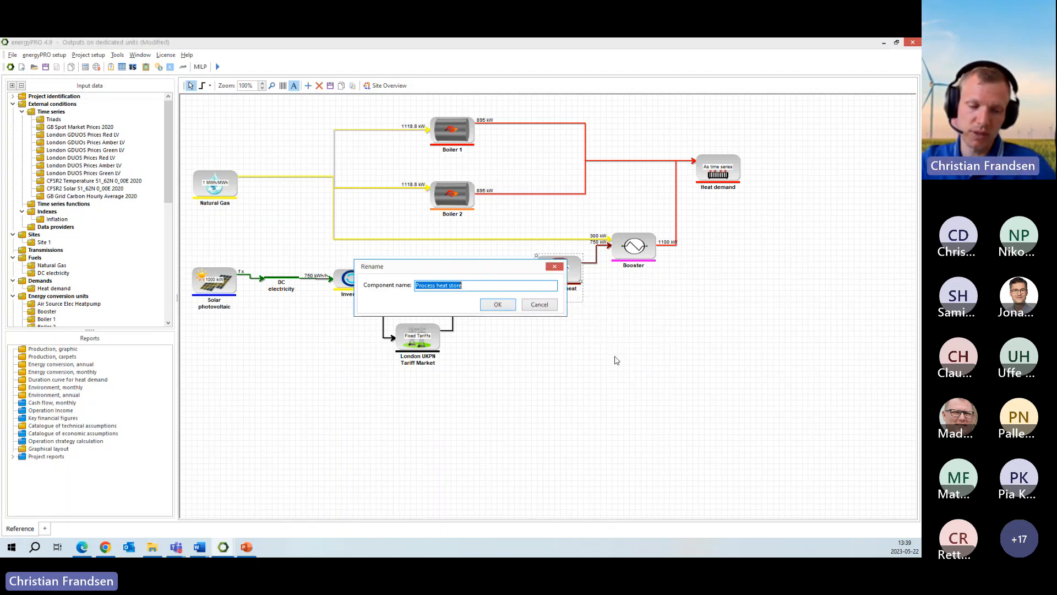
text(L)
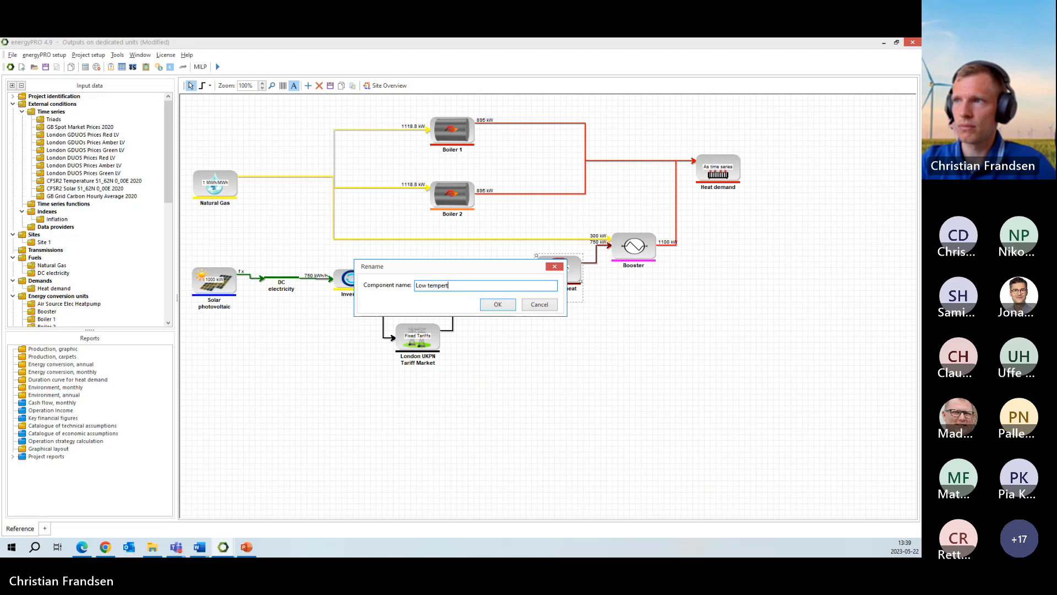
text(ow temperature )
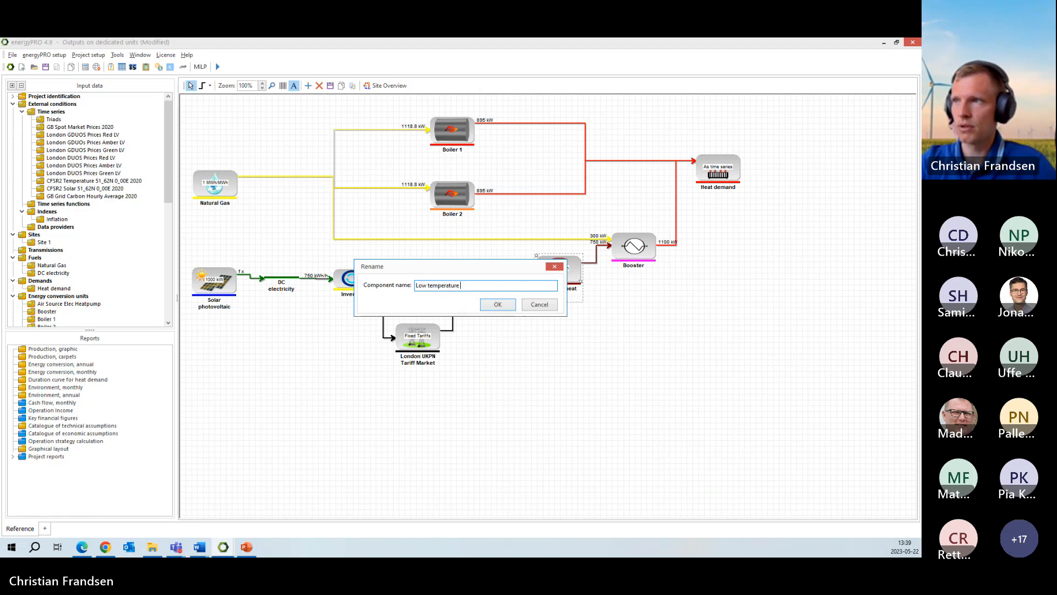
text(heat)
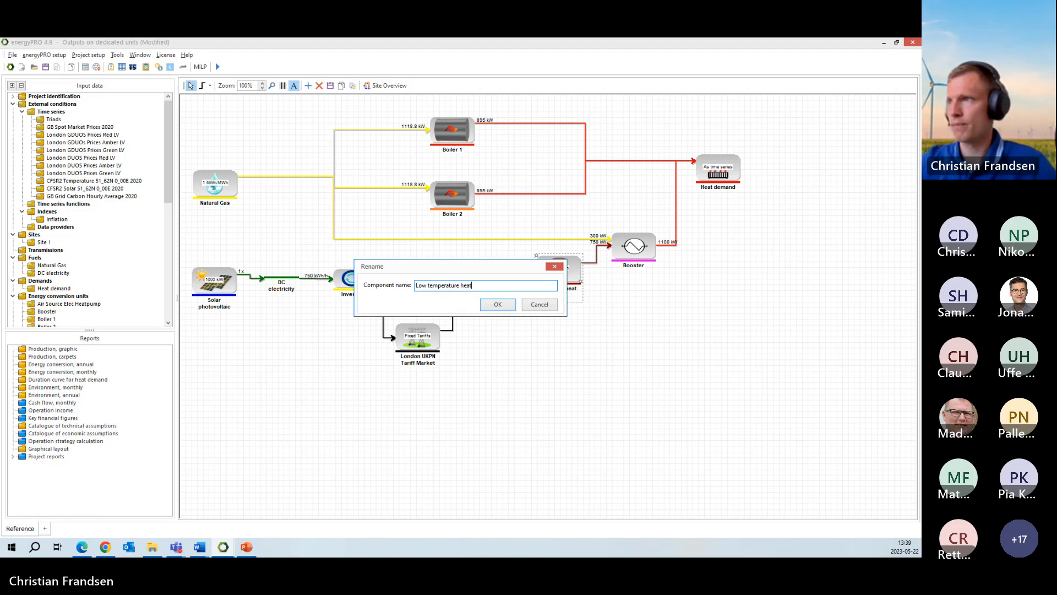
click(499, 305)
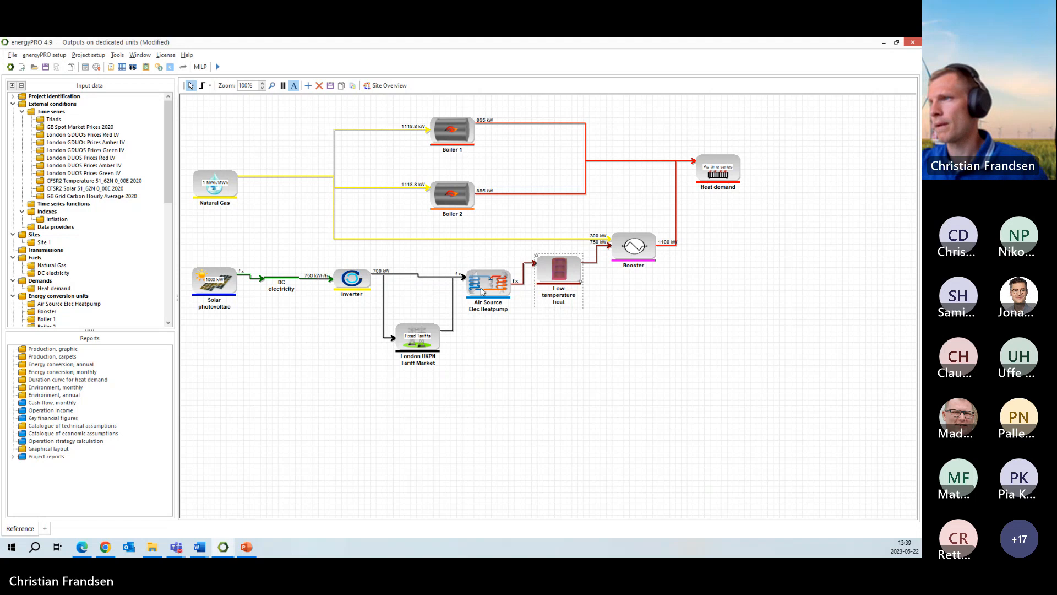
- Widen the input columns of the Booster's power curves to read its process heat input and heat output, then close without saving
click(632, 247)
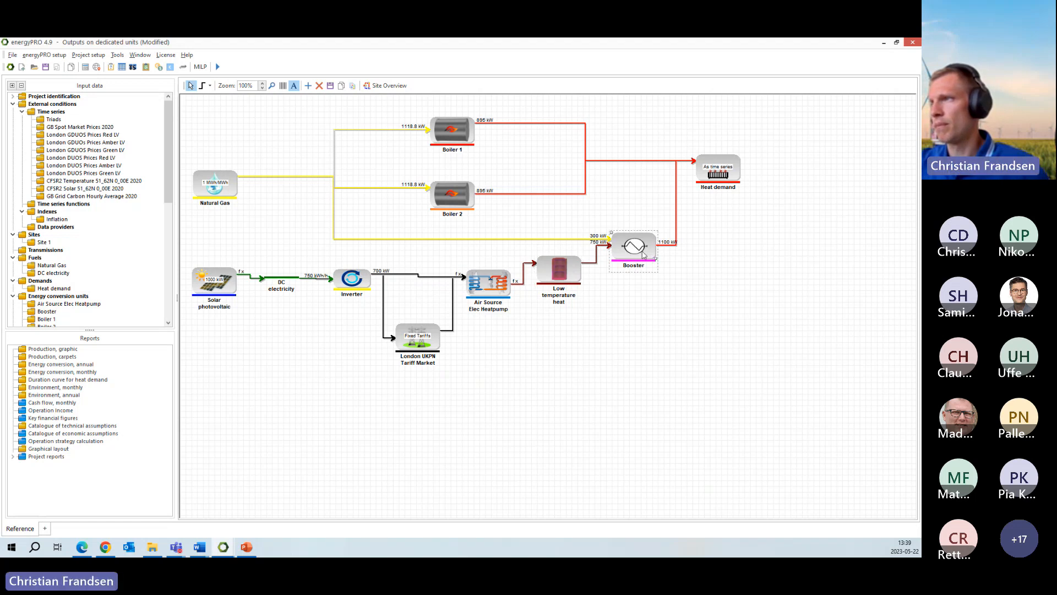
double_click(641, 251)
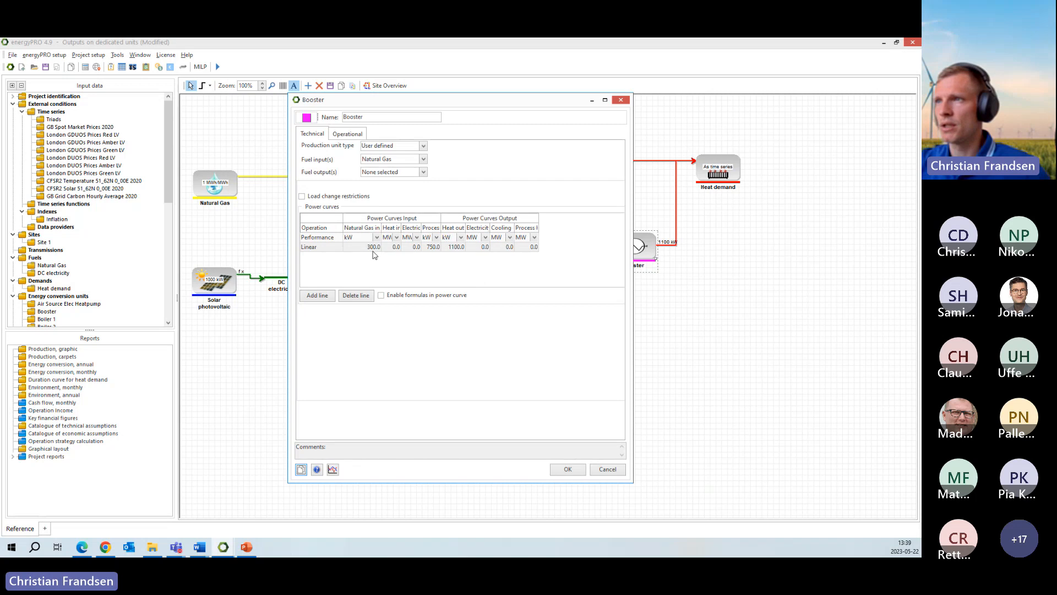
click(445, 218)
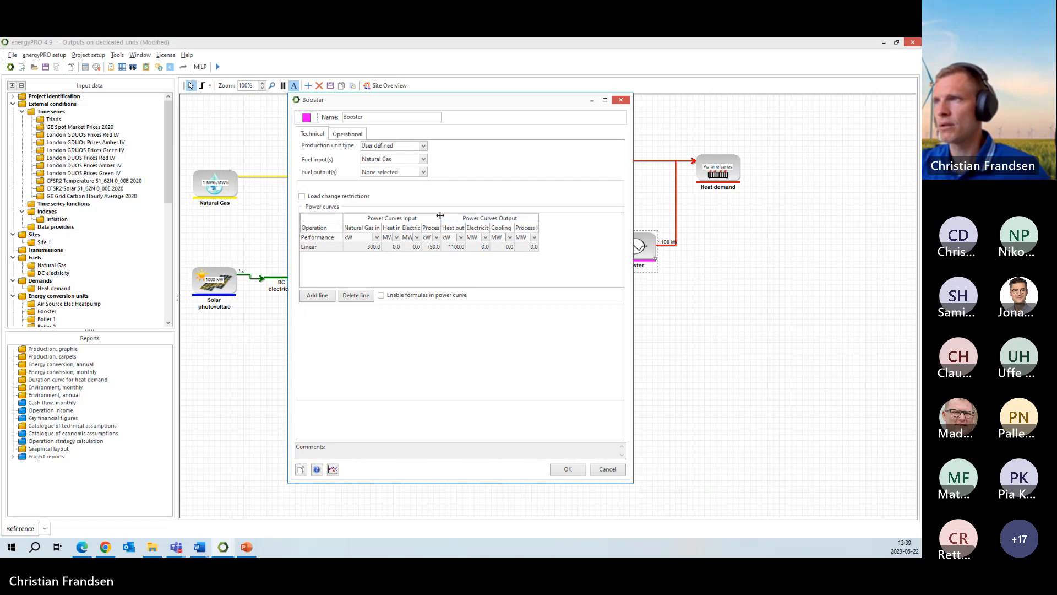
drag(440, 216, 465, 214)
click(458, 248)
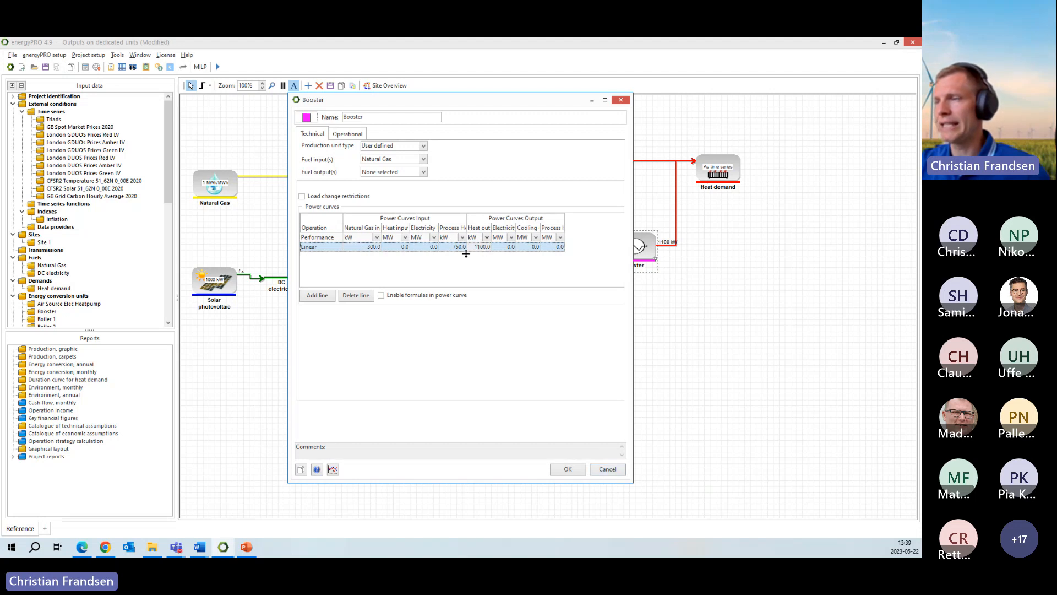
click(608, 469)
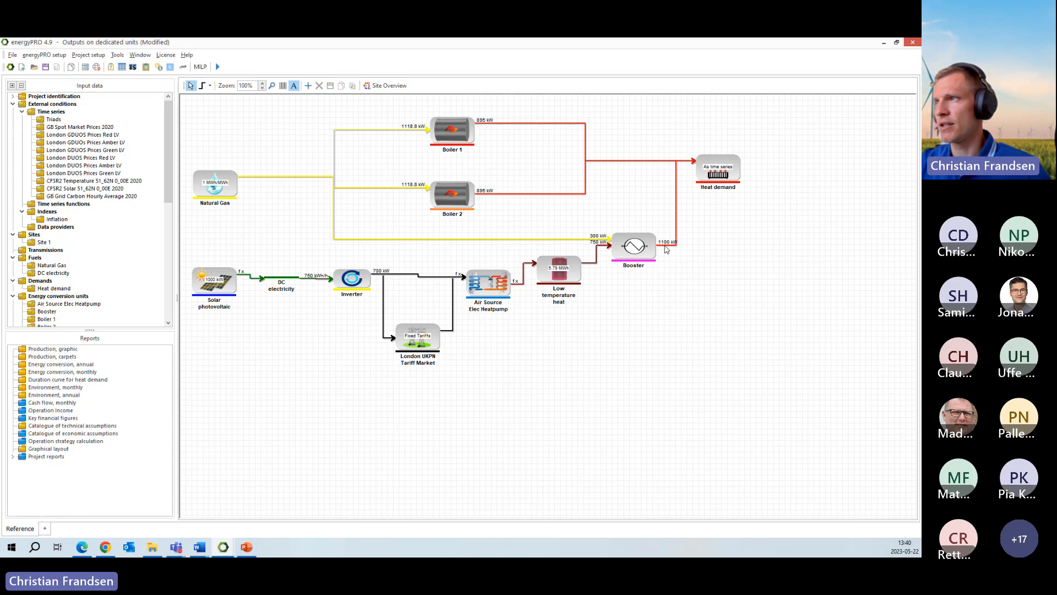
- Trace the connection between the Booster and the Heat demand in the diagram, then clear the selection
click(718, 171)
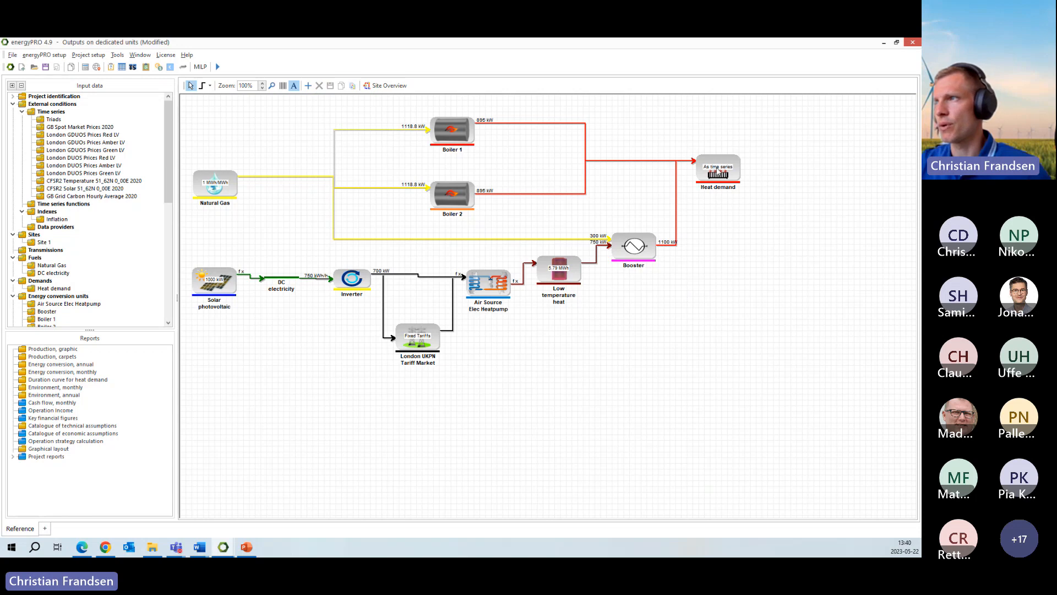
click(729, 256)
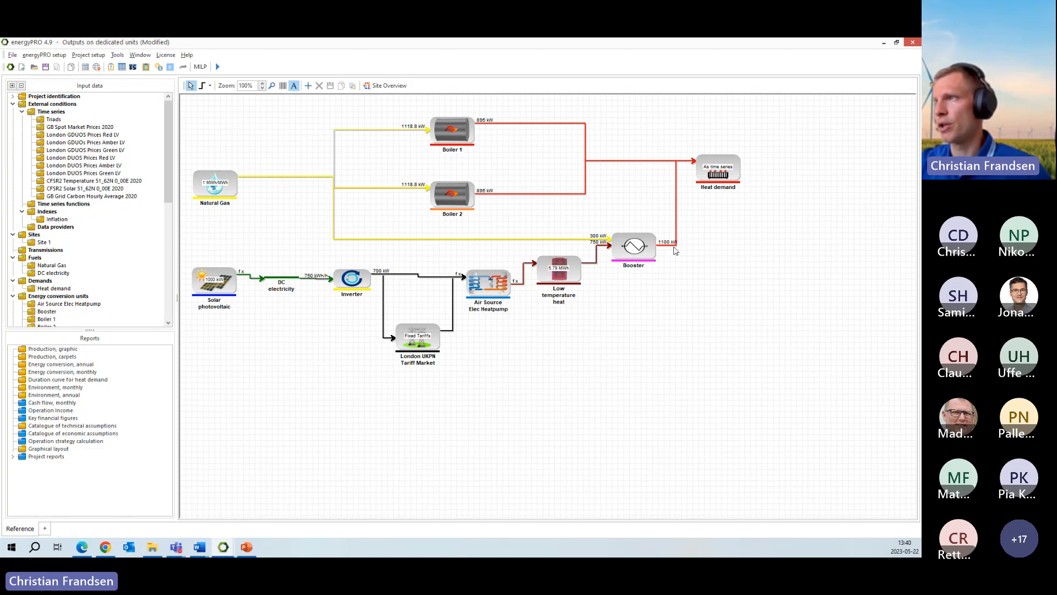
click(713, 165)
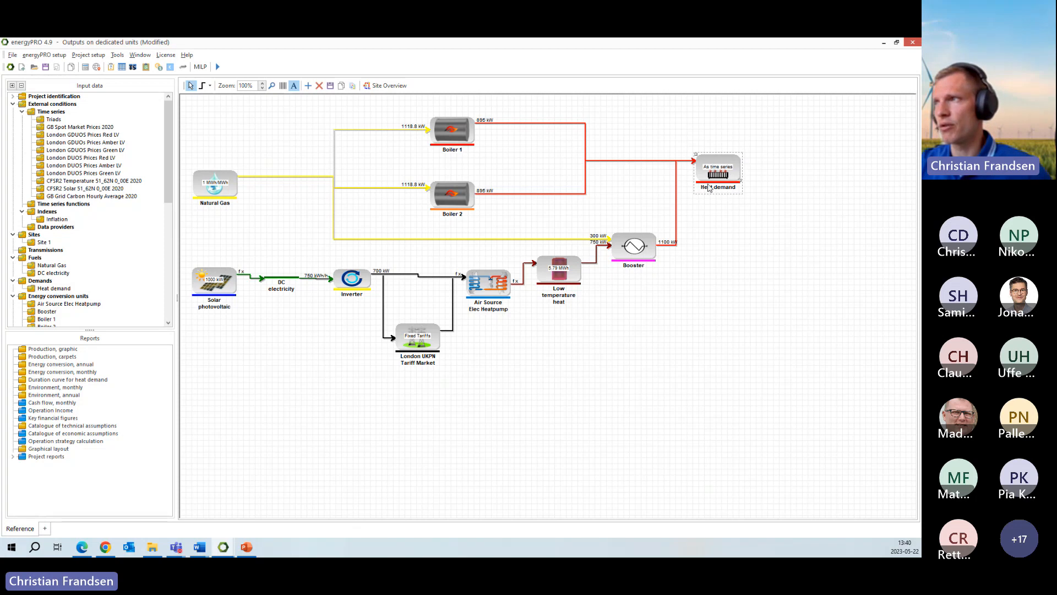
click(635, 249)
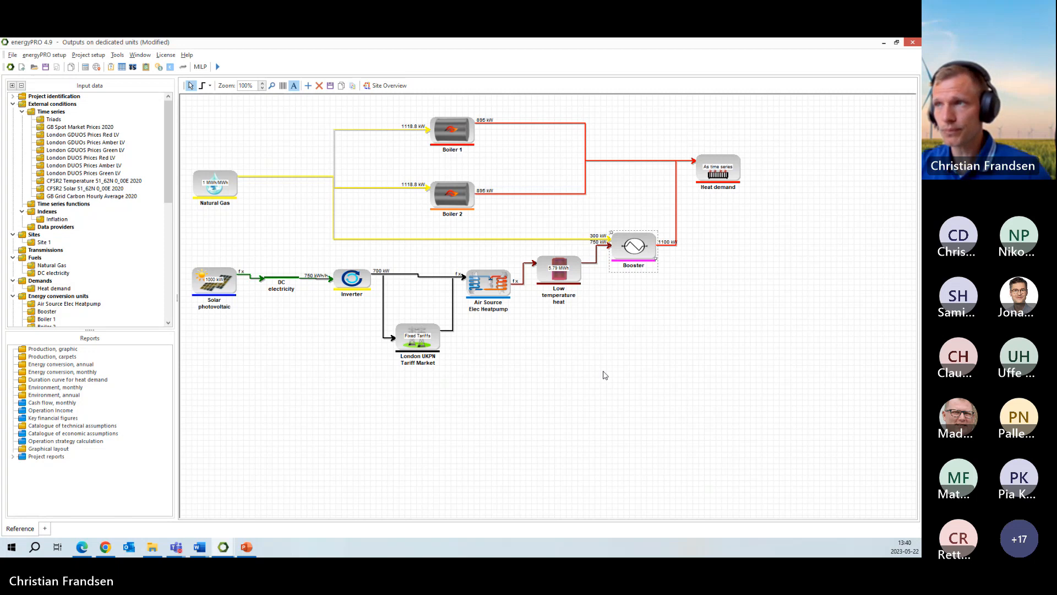
click(457, 408)
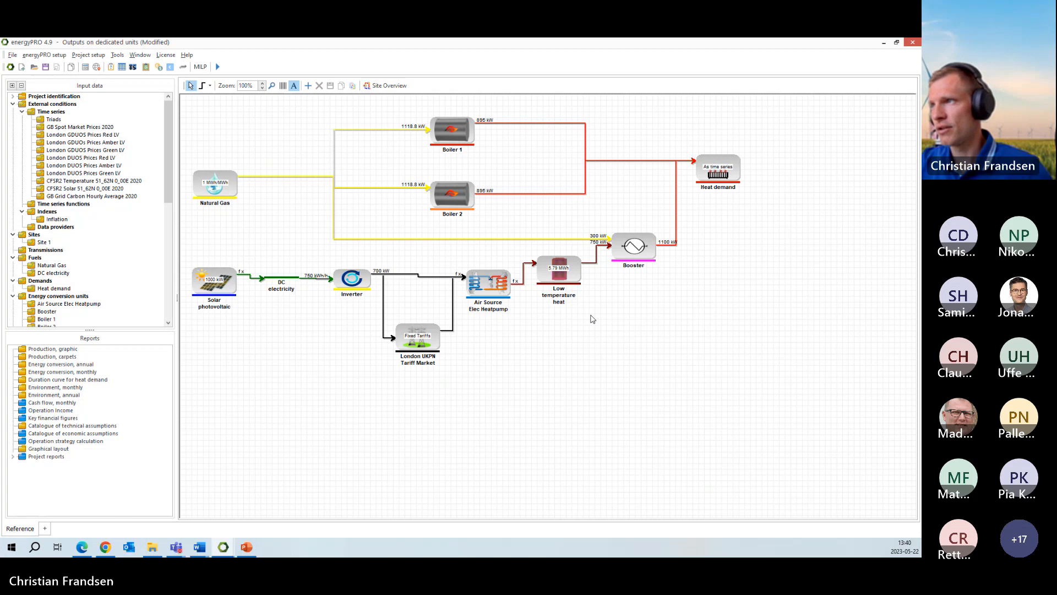
- Recheck the Air Source Elec Heatpump's output energy type choices, leaving Process Heat selected, and cancel out of its settings
click(487, 289)
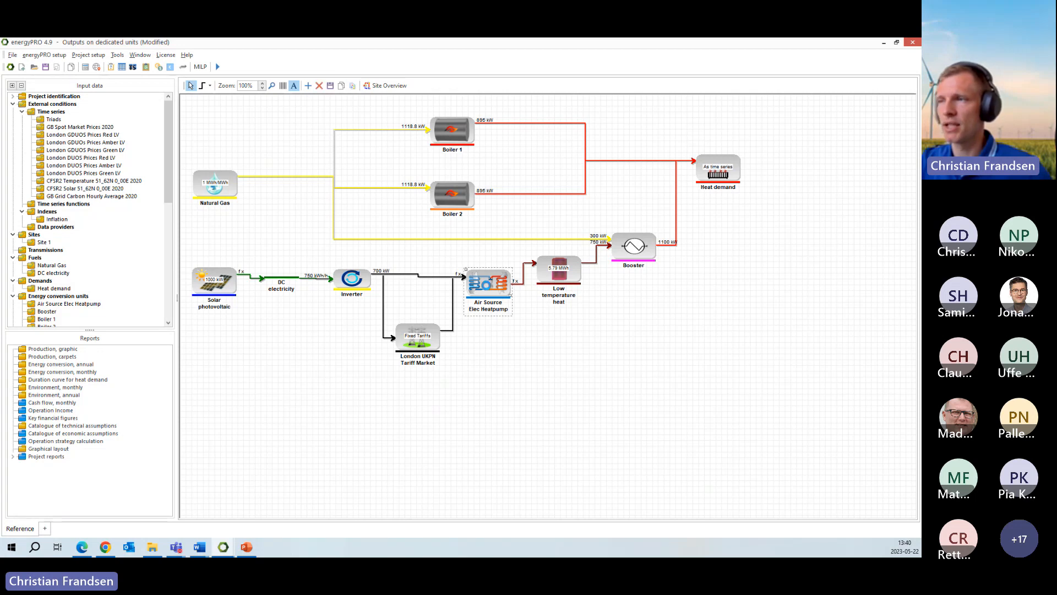
double_click(487, 289)
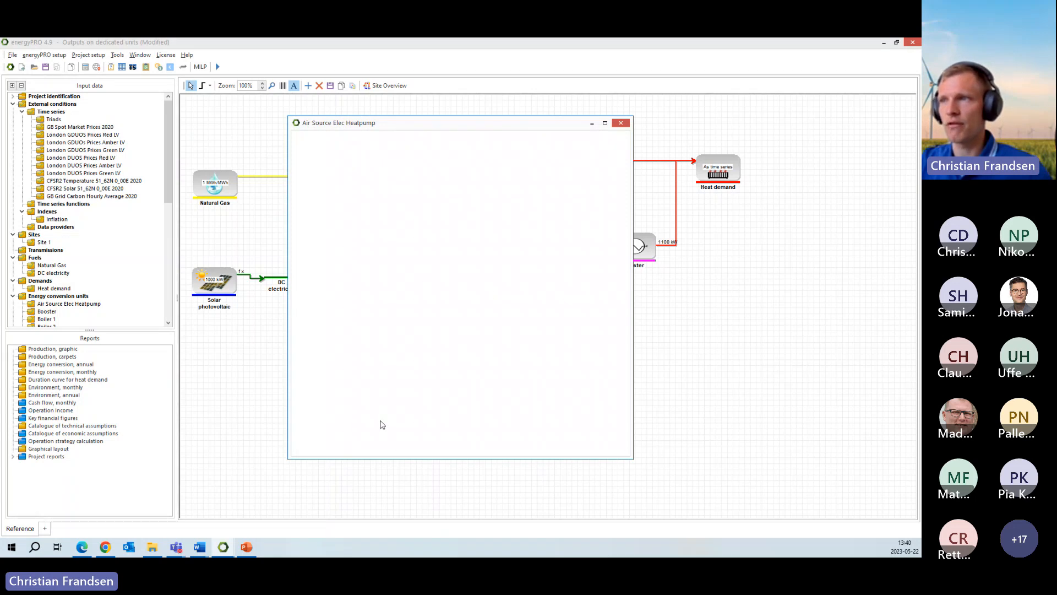
click(417, 403)
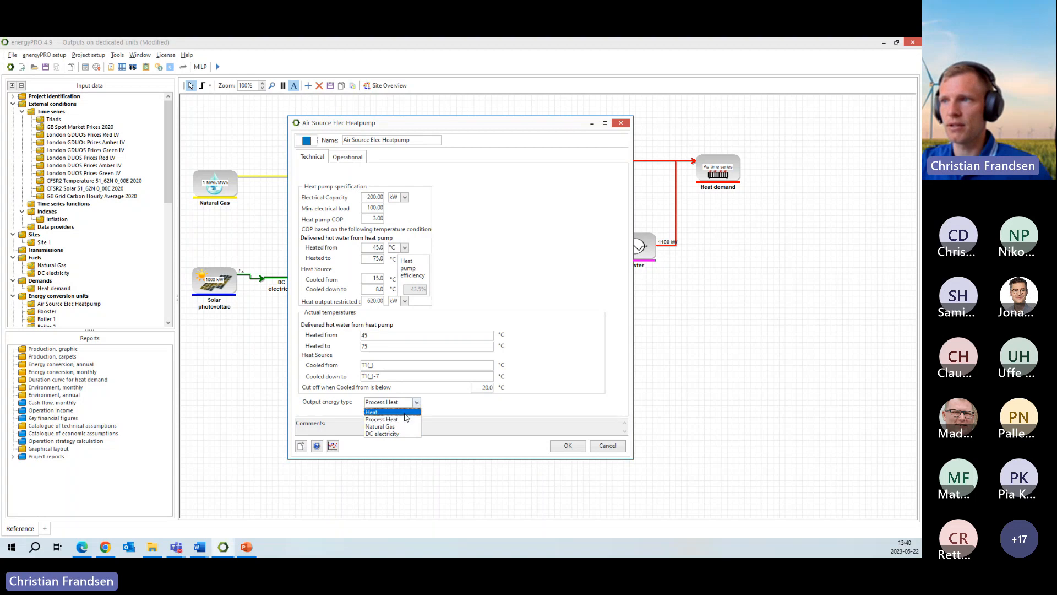
click(415, 405)
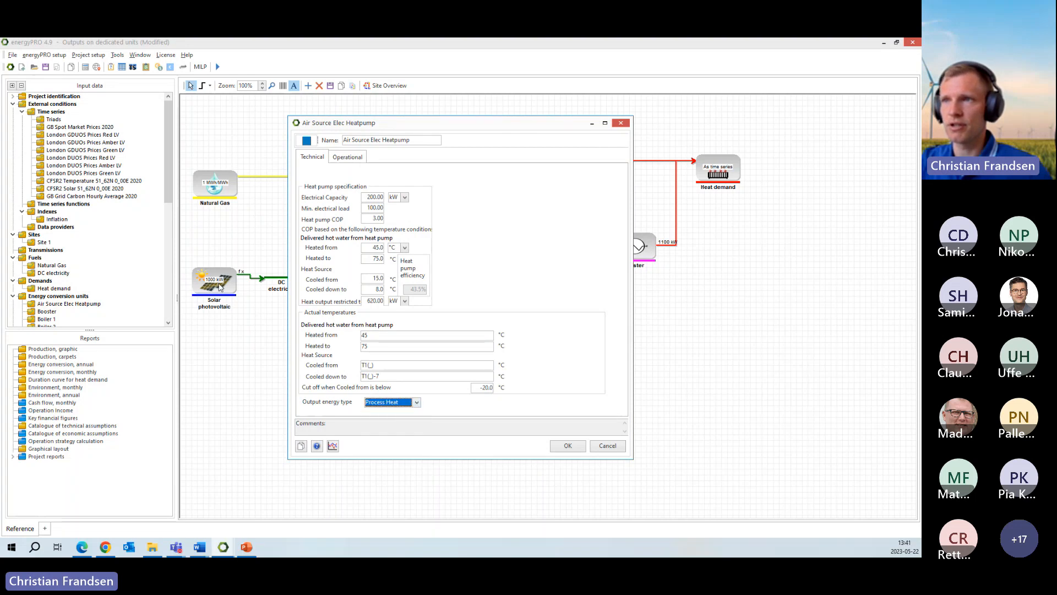
click(608, 446)
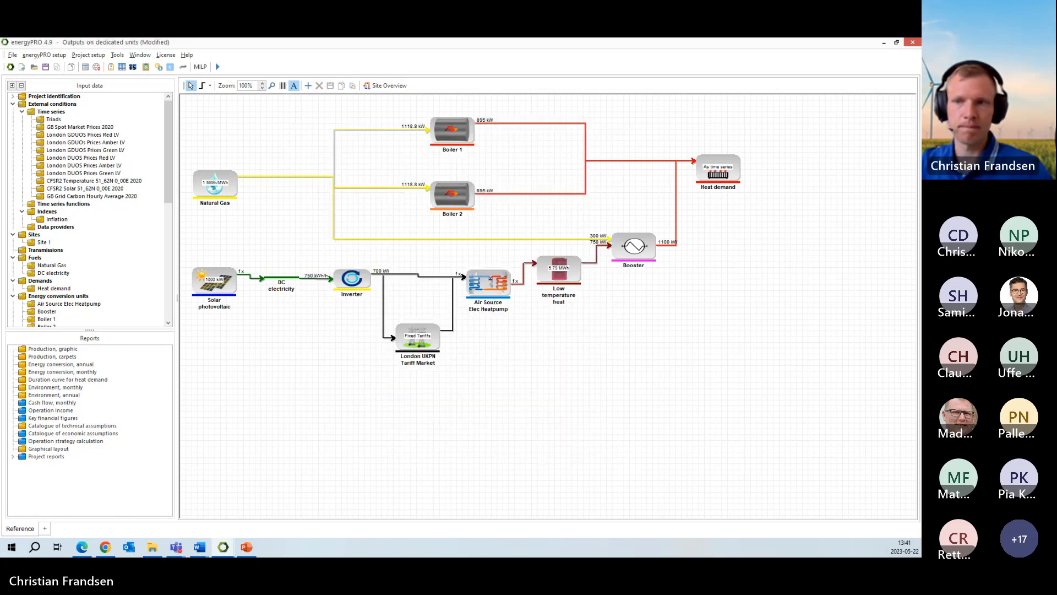
- Switch to the PowerPoint presentation and show the "New features in energyPRO 4.9" slide as a full-screen slide show
click(247, 549)
click(373, 356)
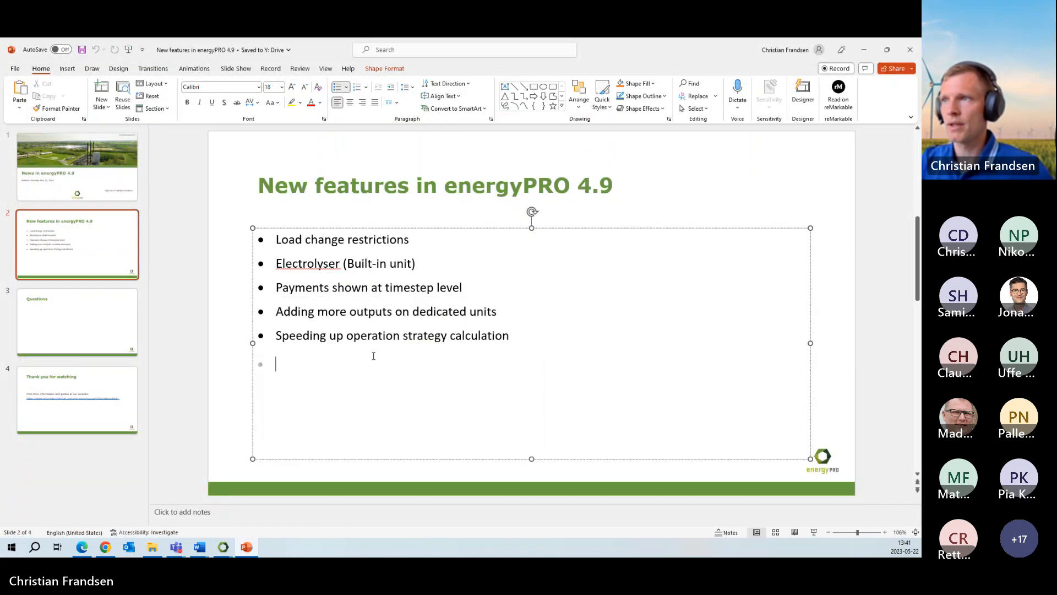
click(686, 183)
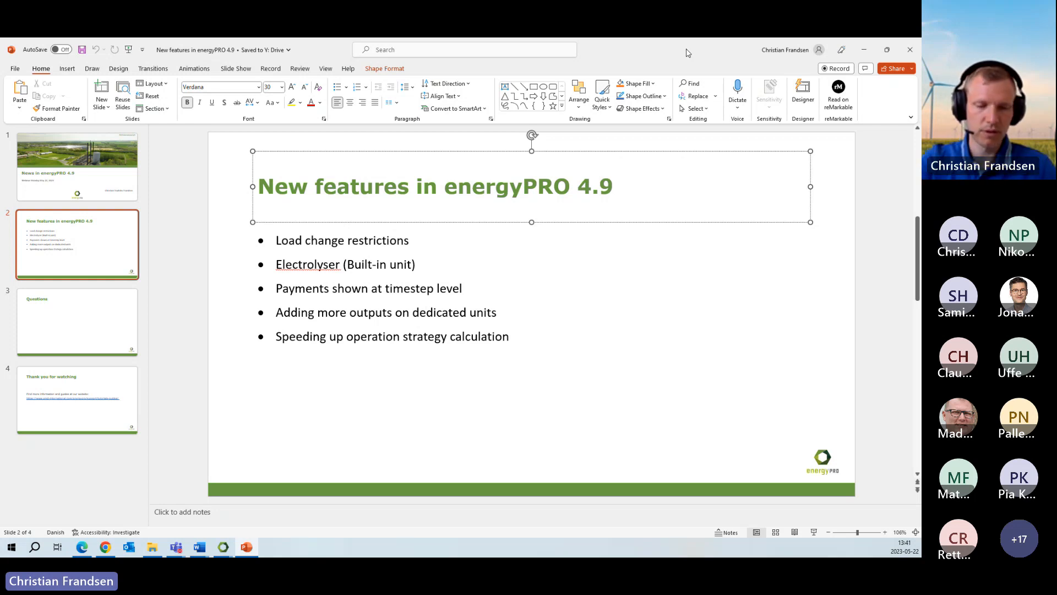
key(F5)
key(Right)
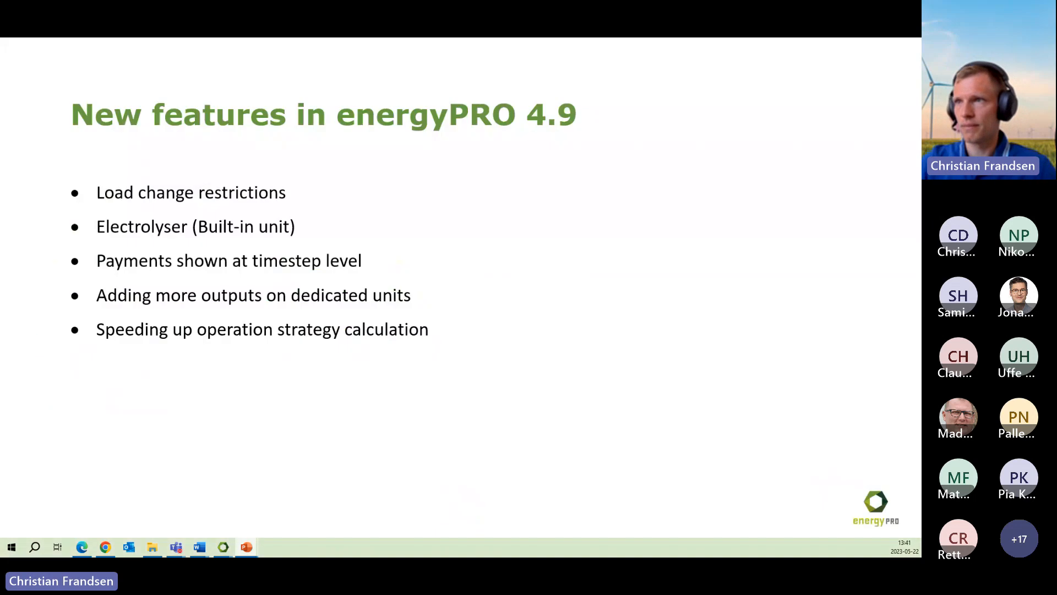